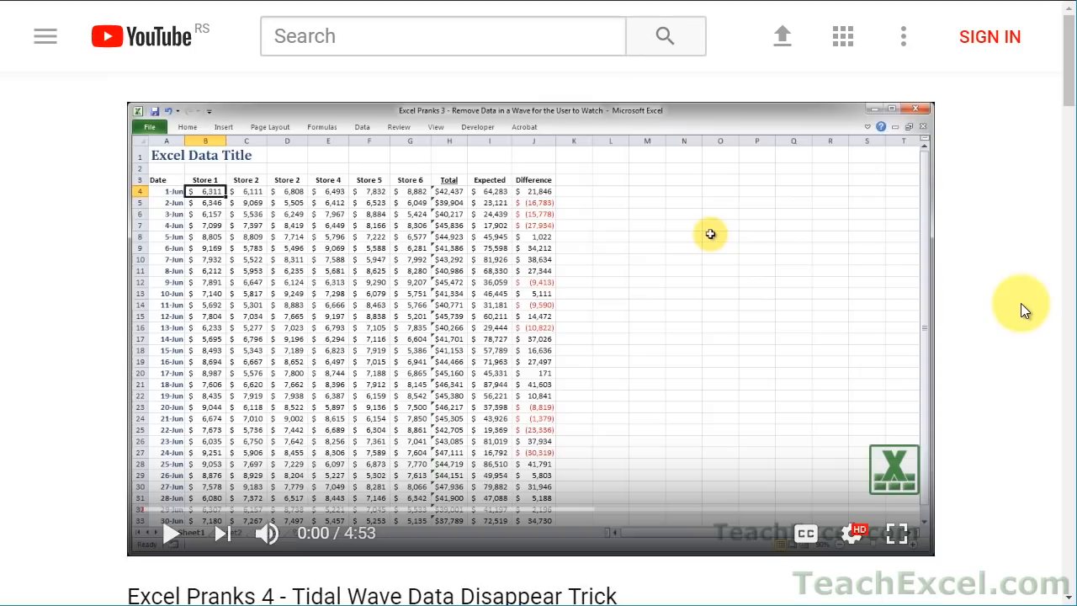
- Find the Excel file link in the description below the Excel Pranks 4 video
scroll(1021, 303, down, 5)
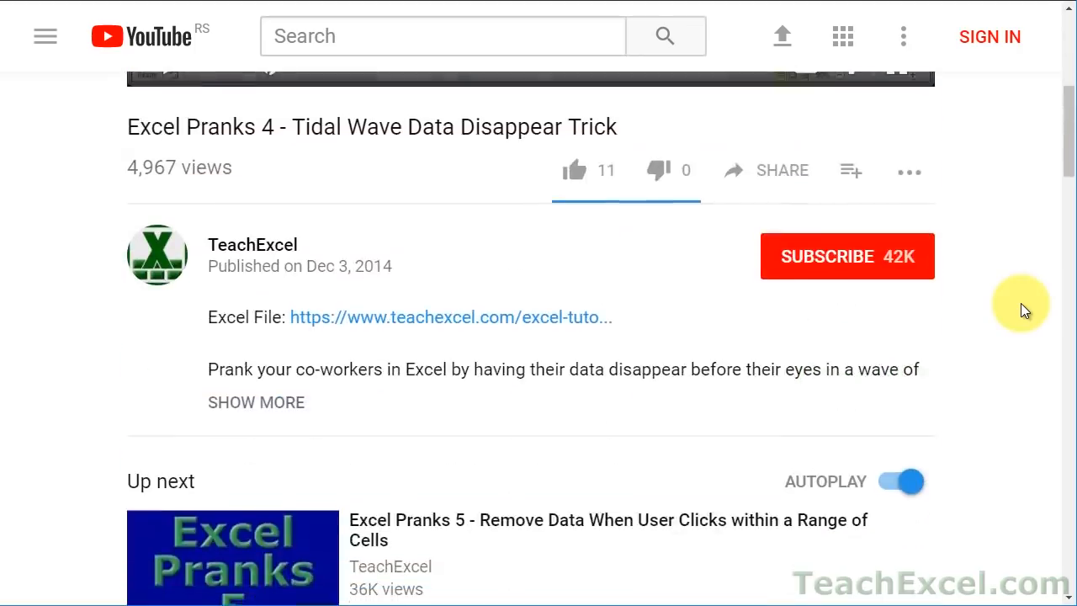
click(385, 326)
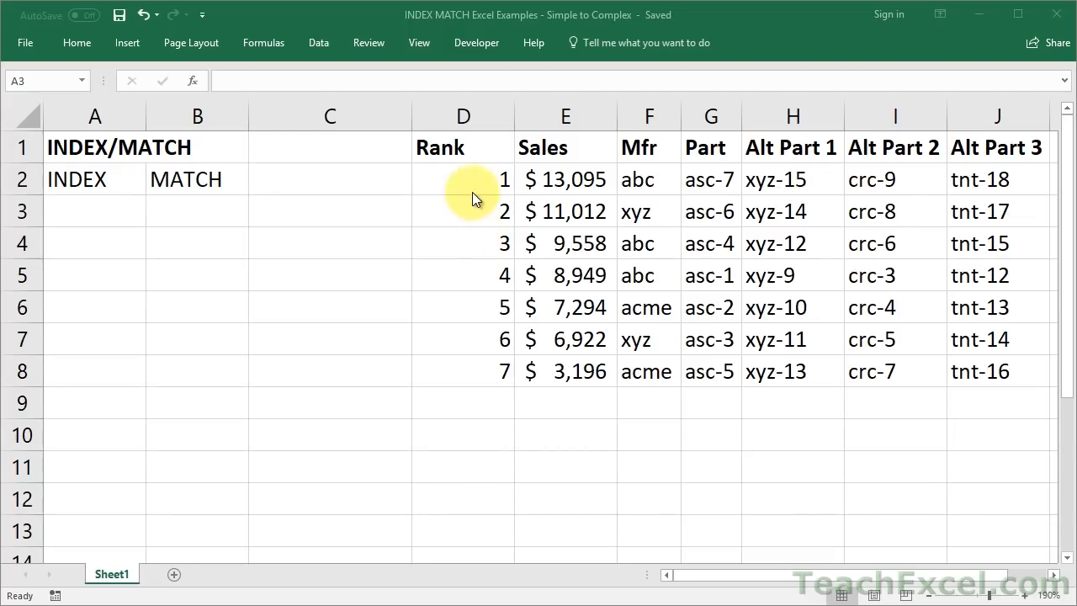
drag(469, 183, 977, 371)
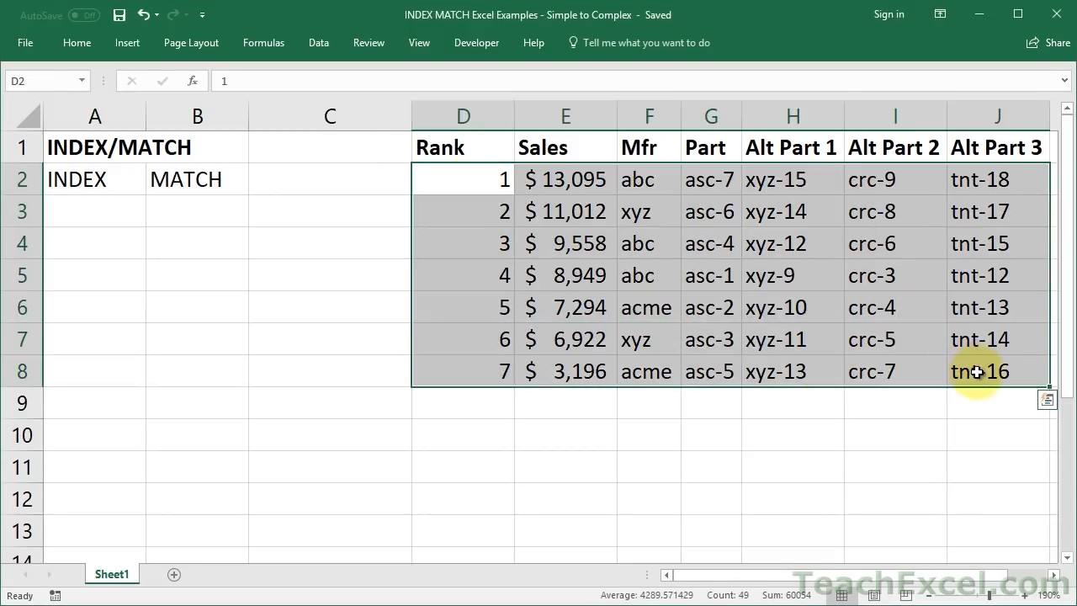
click(476, 185)
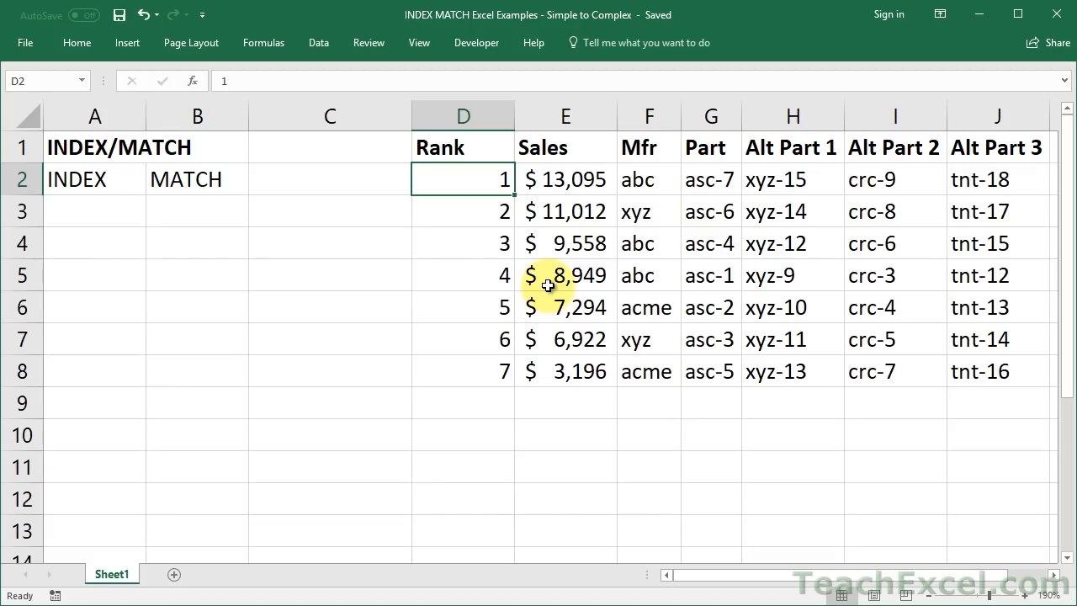
click(81, 212)
drag(87, 177, 162, 177)
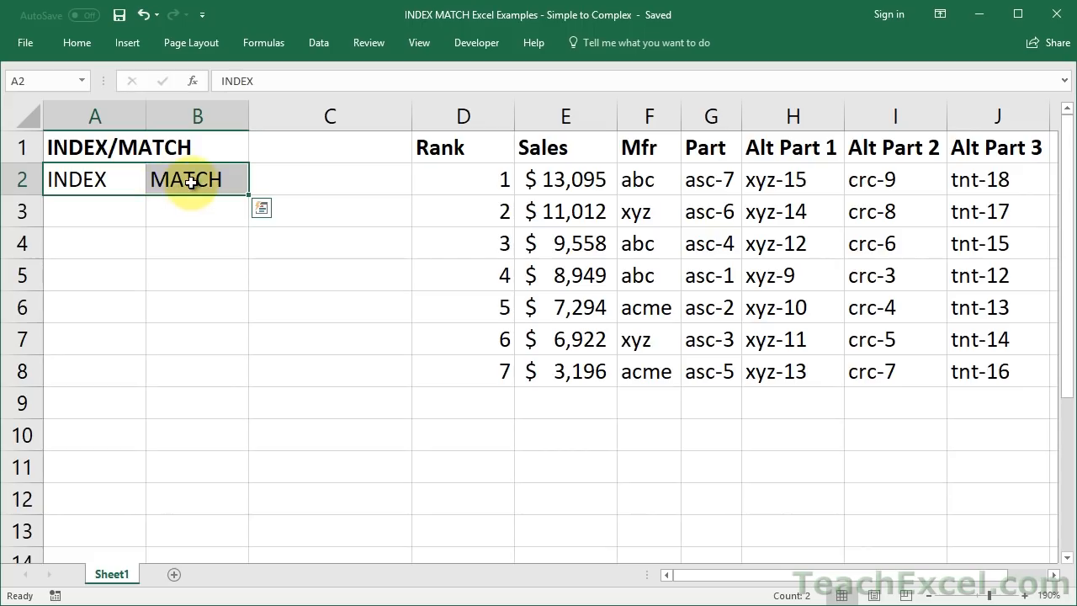
- Enter an INDEX formula in cell A3 that returns row 2 of the Sales range: =INDEX(E2:E8,2)
click(114, 213)
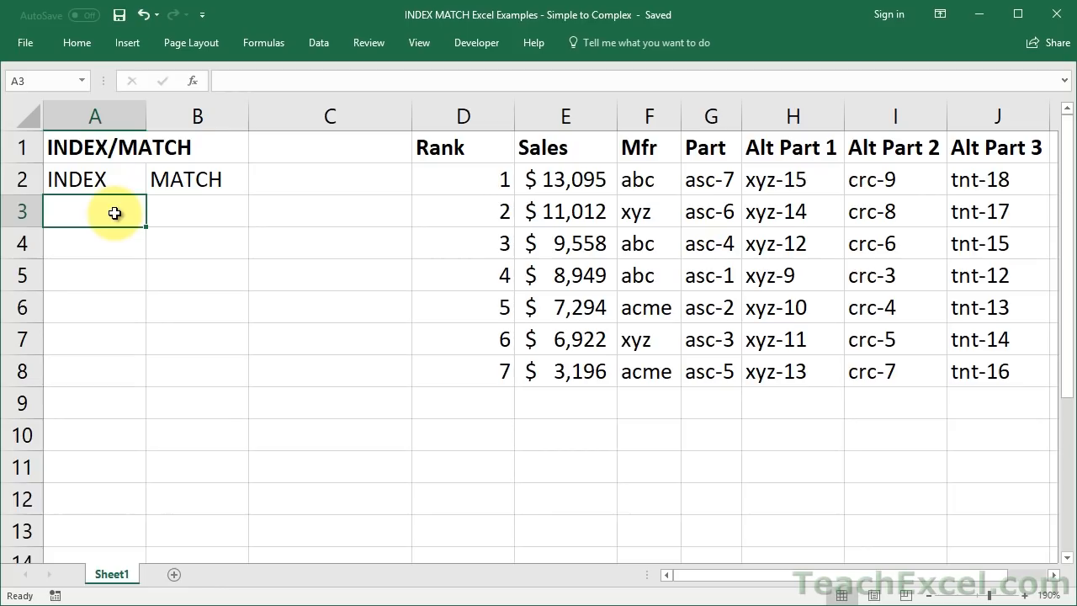
text(=)
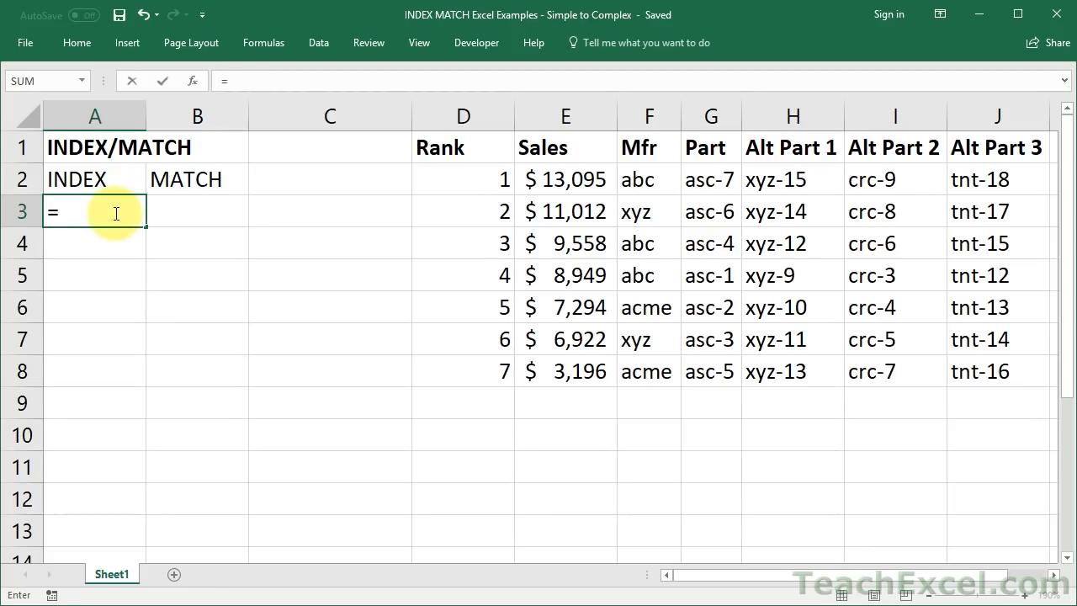
text(index)
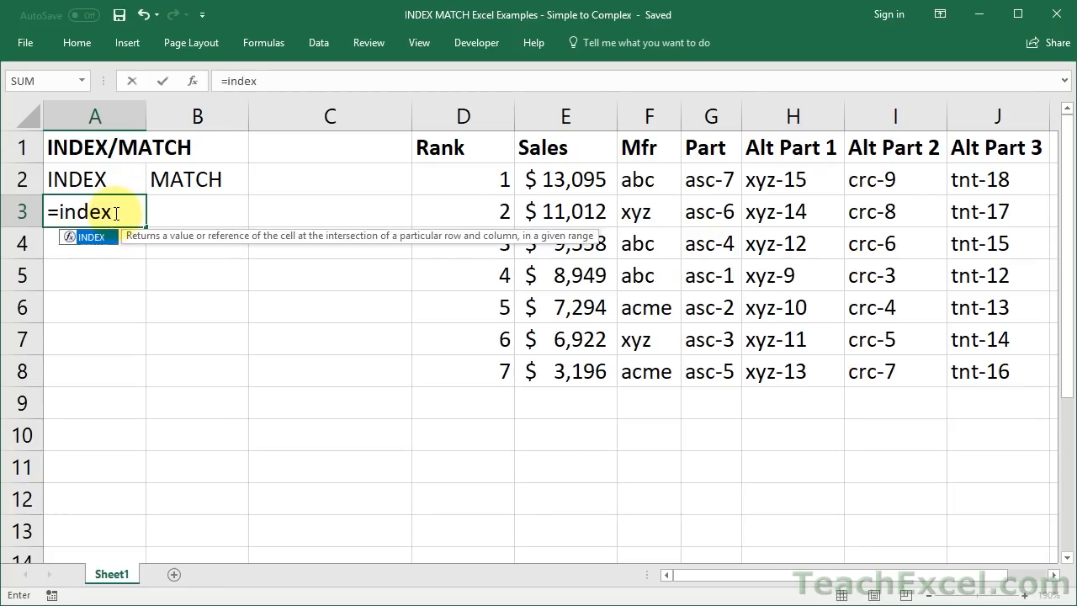
text(()
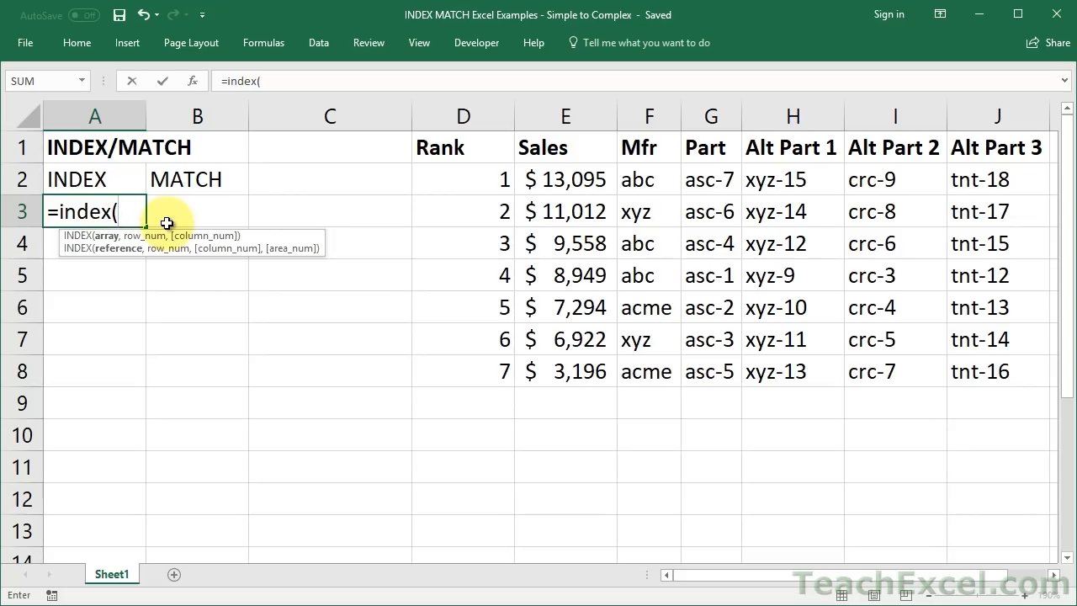
click(563, 180)
drag(562, 180, 558, 372)
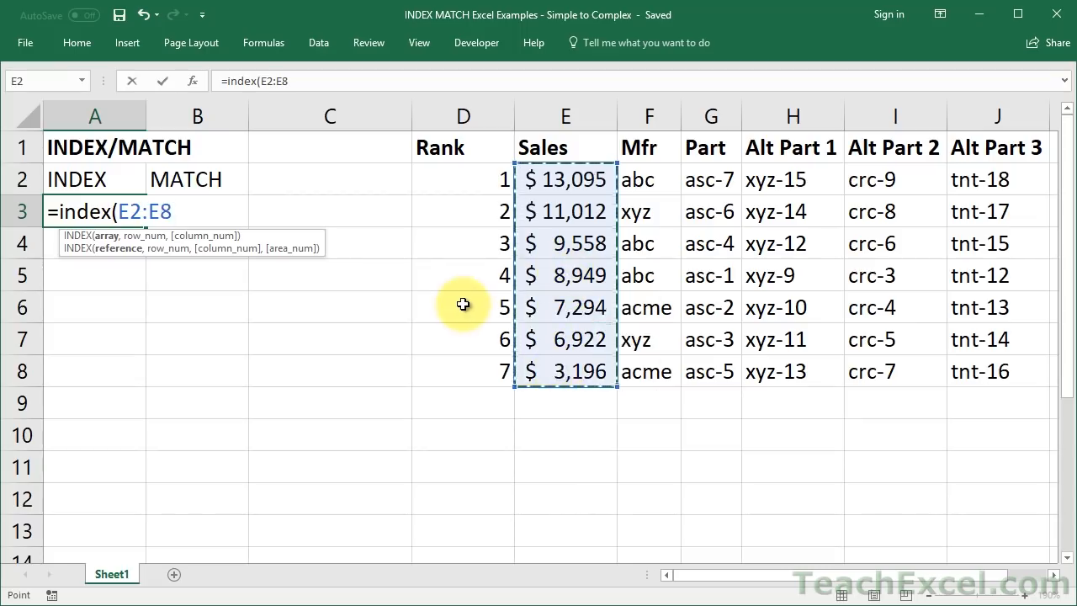
text(,)
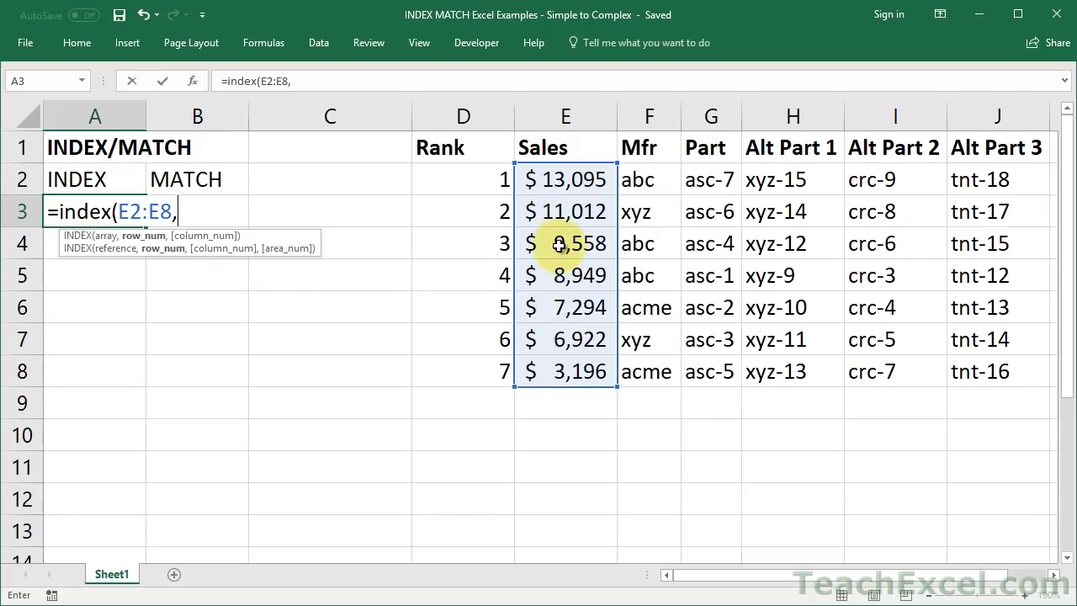
text(2)
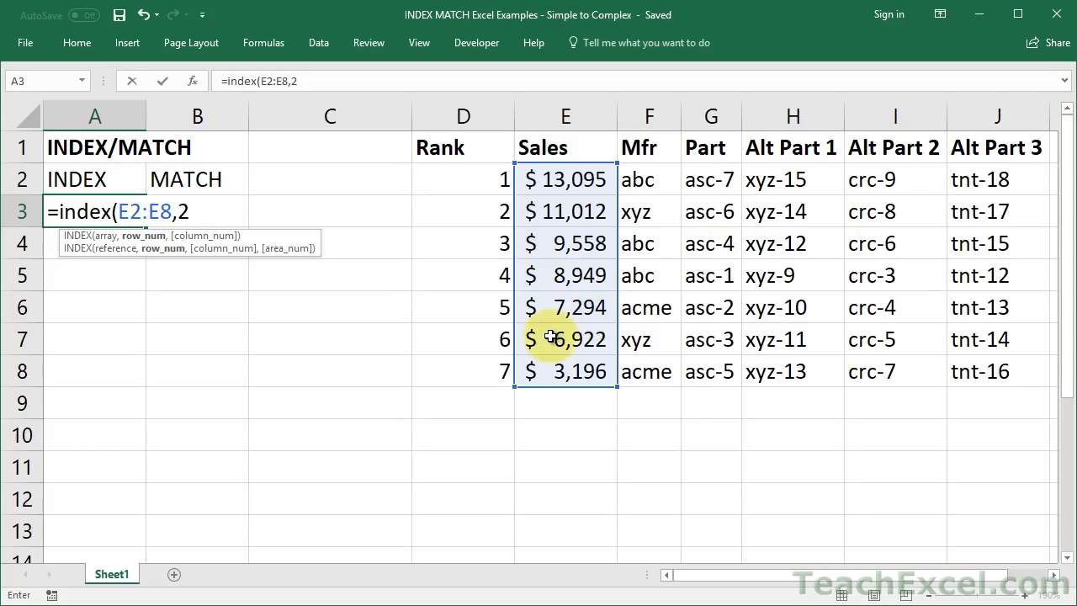
text())
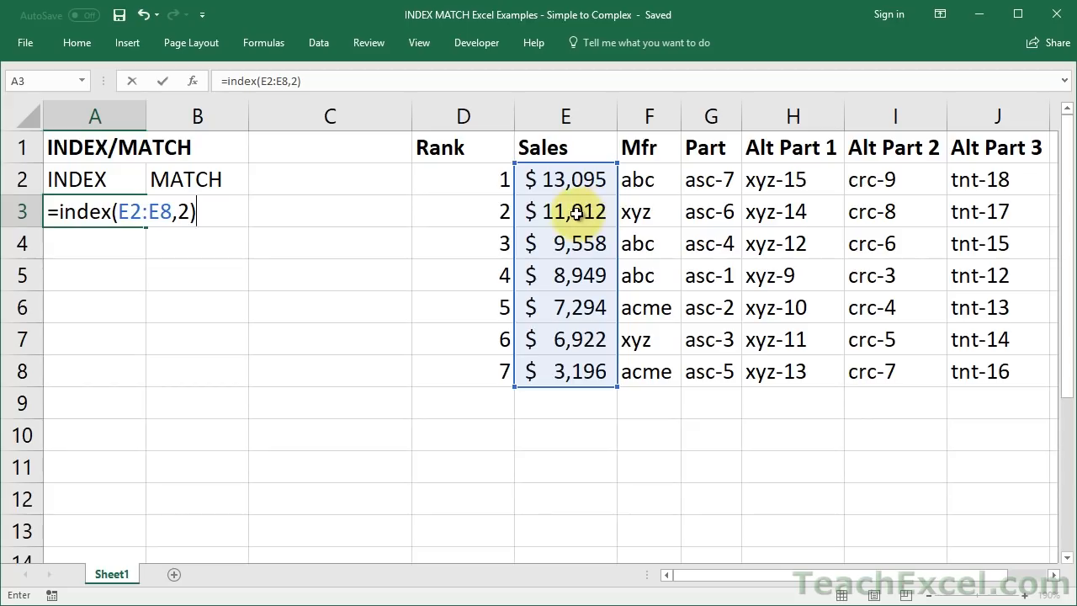
key(ctrl+Return)
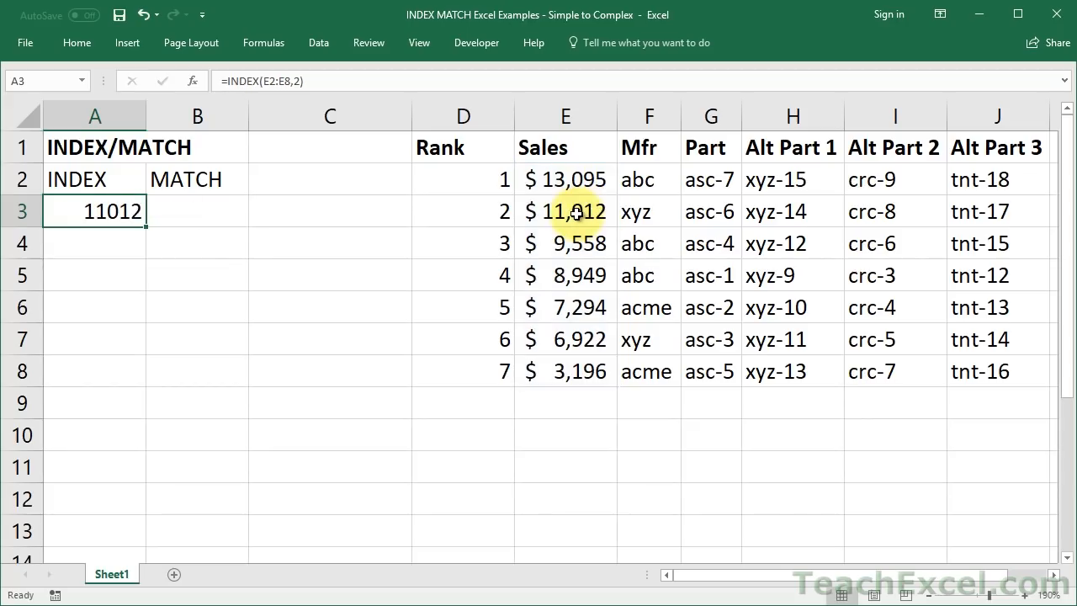
- Change the row number in cell A3's INDEX formula to 1
double_click(87, 211)
click(195, 211)
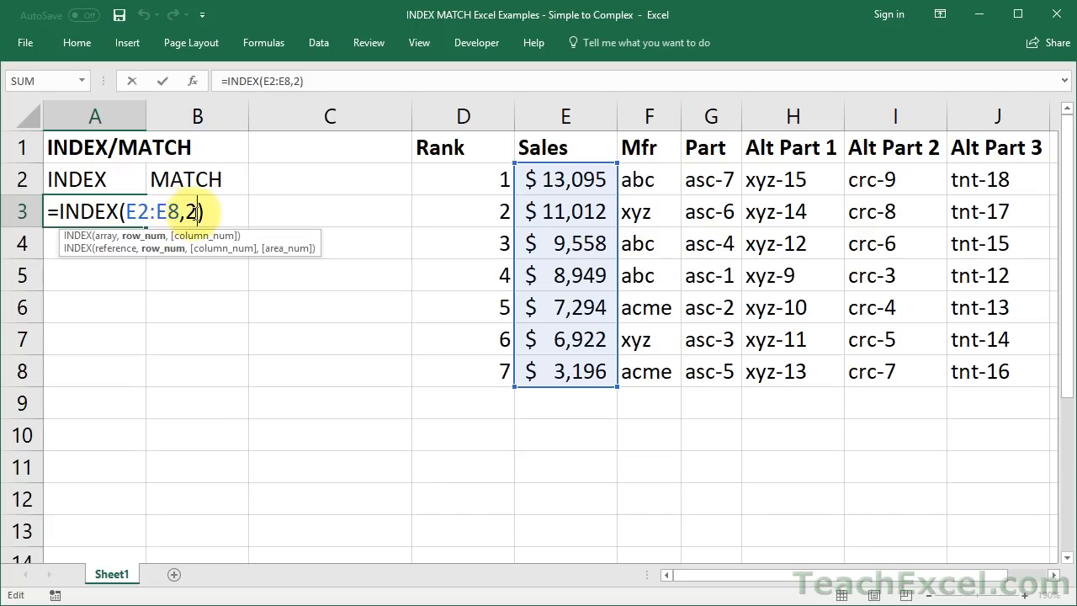
key(BackSpace)
text(1)
key(ctrl+Return)
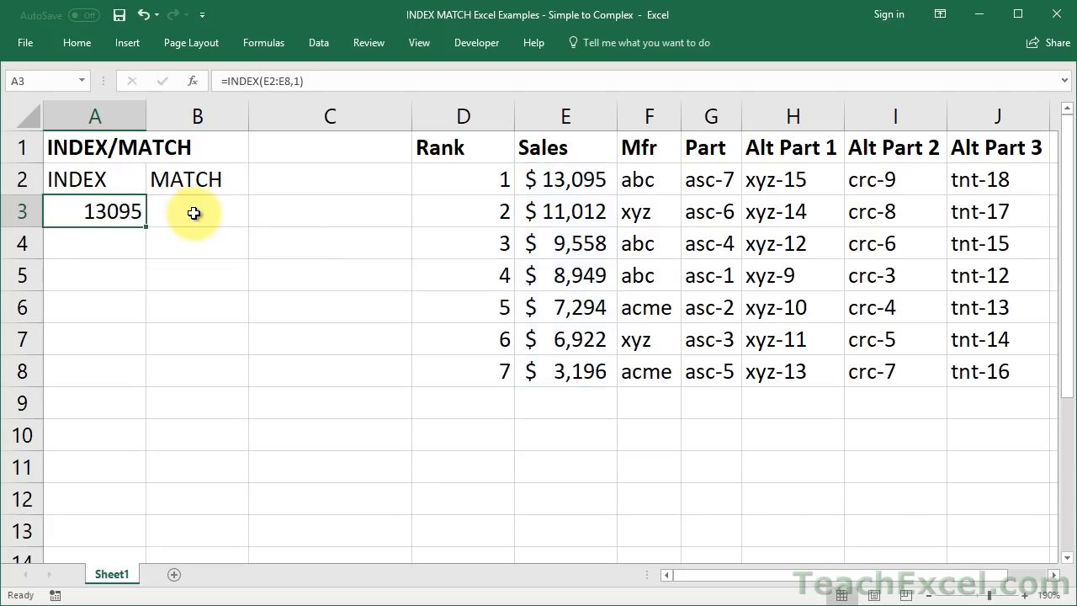
- Change the row number in cell A3's INDEX formula to 6
double_click(112, 211)
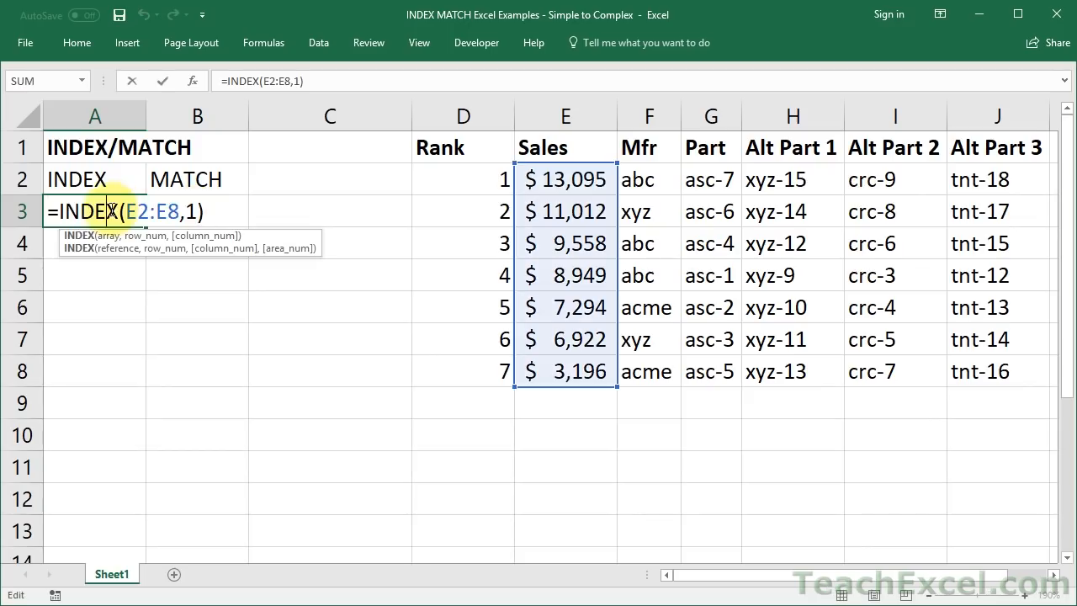
click(196, 211)
key(BackSpace)
text(6)
key(ctrl+Return)
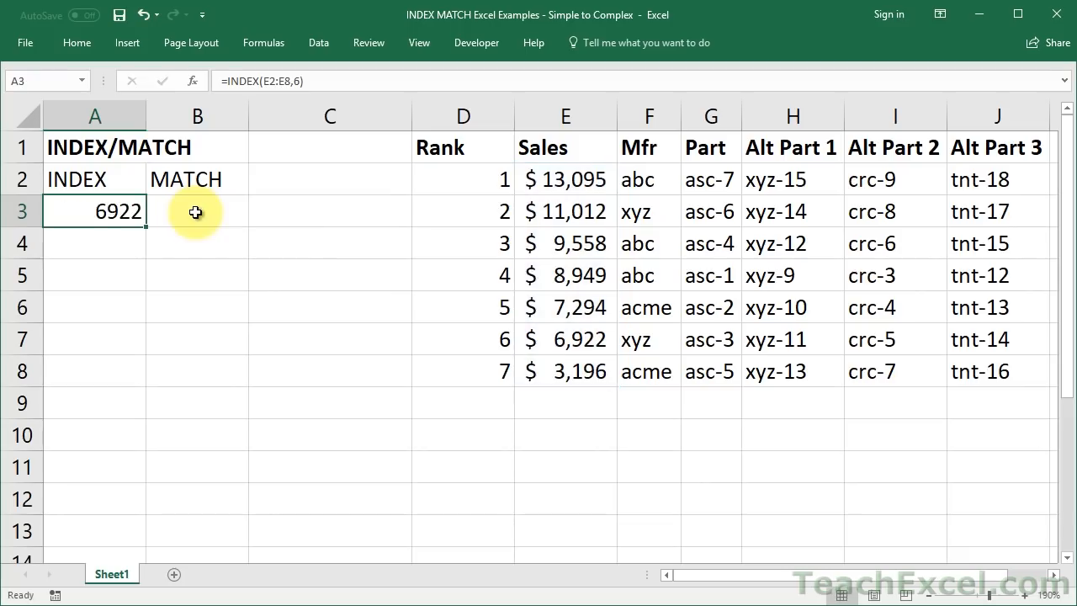
- Replace the arguments of A3's INDEX formula with the Sales and Mfr range, row 2 and column 2: =INDEX(E2:F8,2,2)
double_click(122, 215)
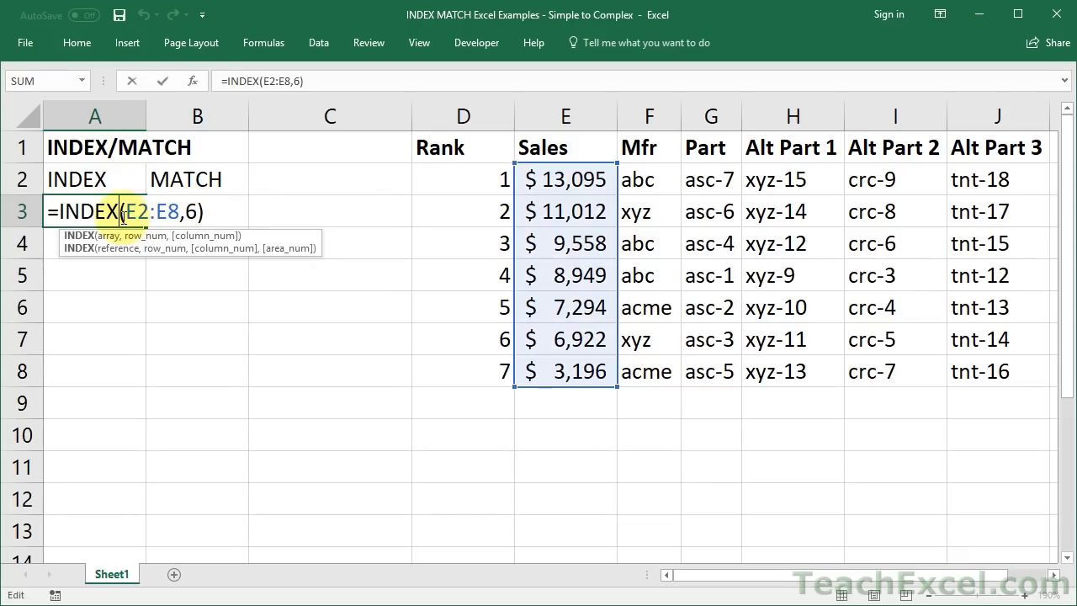
drag(126, 210, 202, 209)
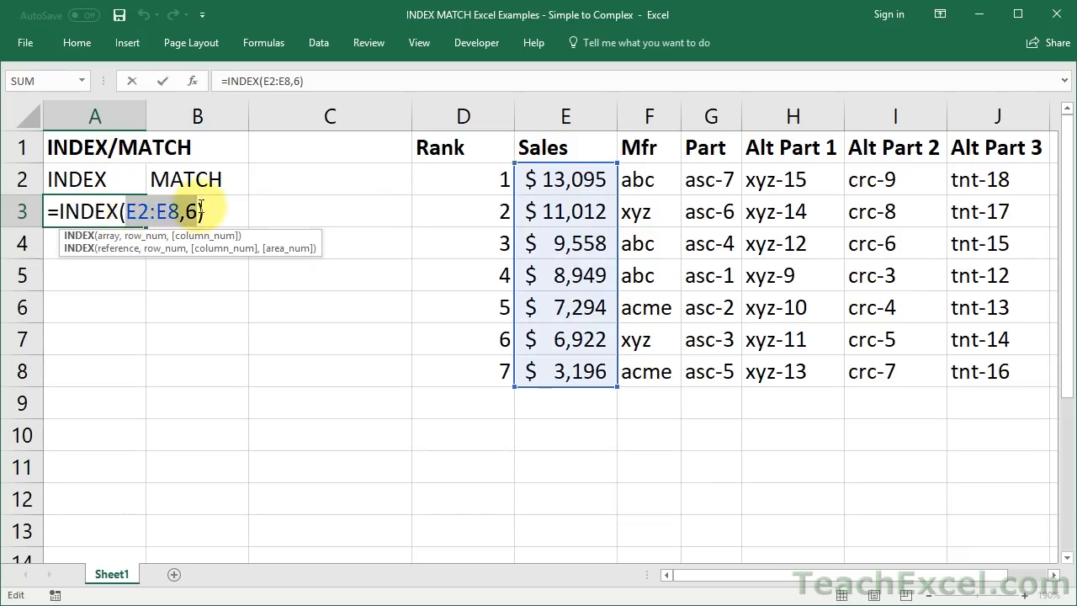
key(BackSpace)
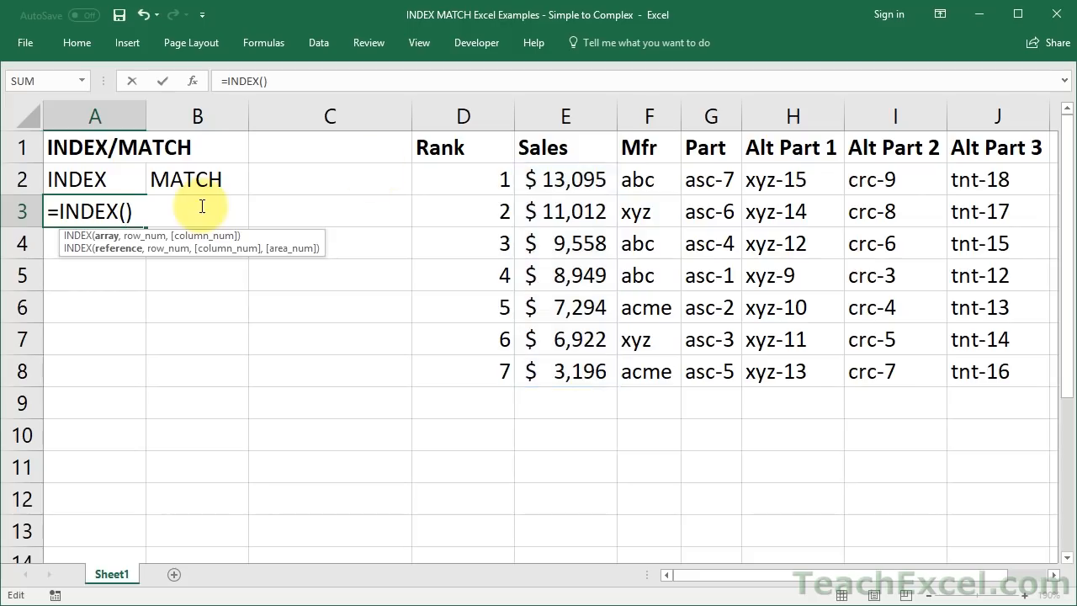
click(579, 175)
drag(579, 176, 638, 371)
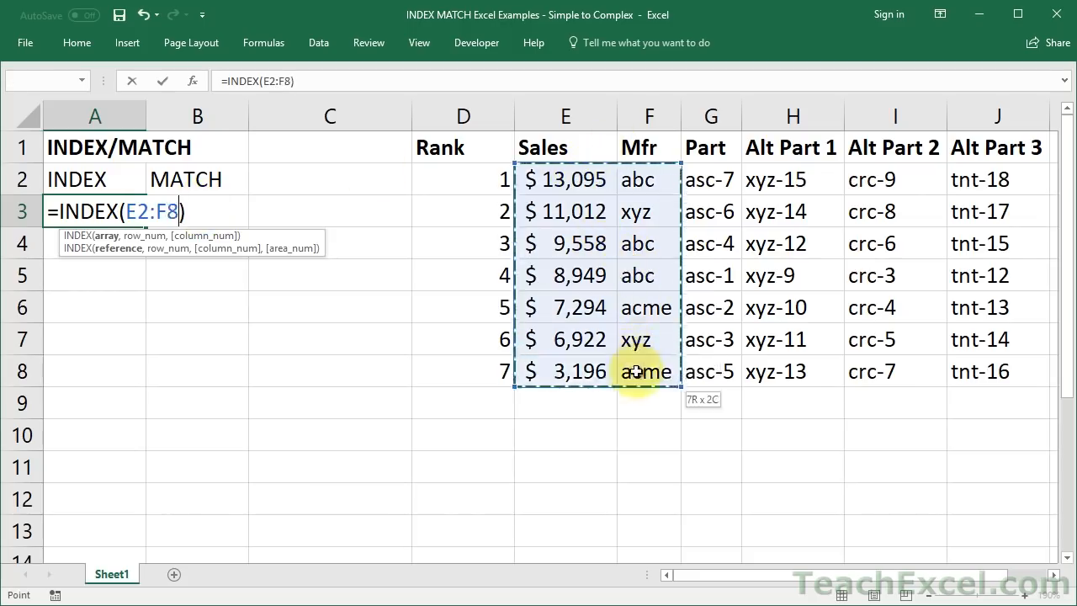
text(,)
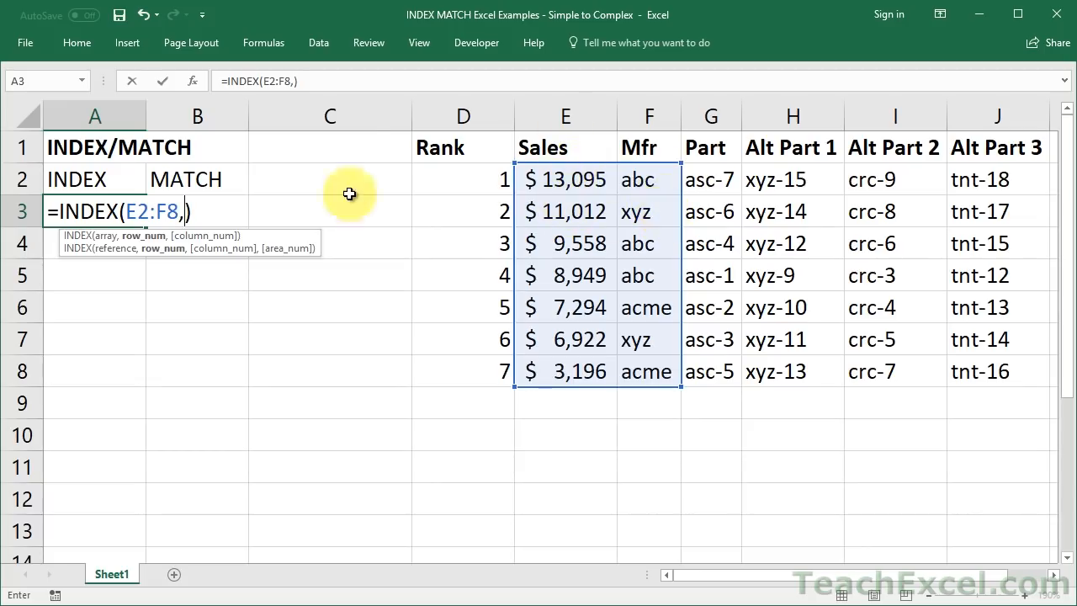
text(2)
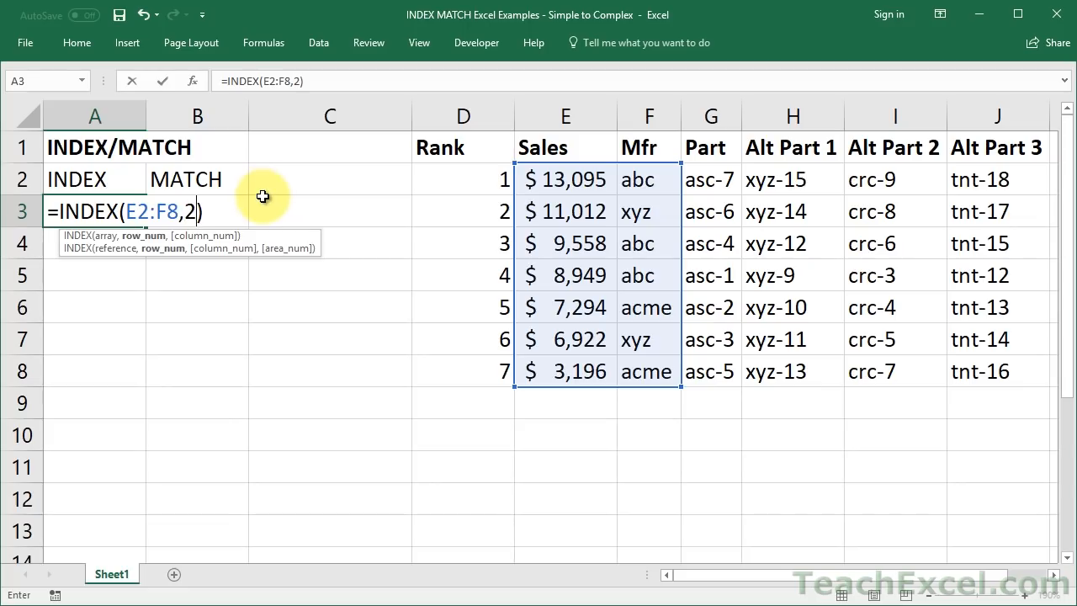
text(,)
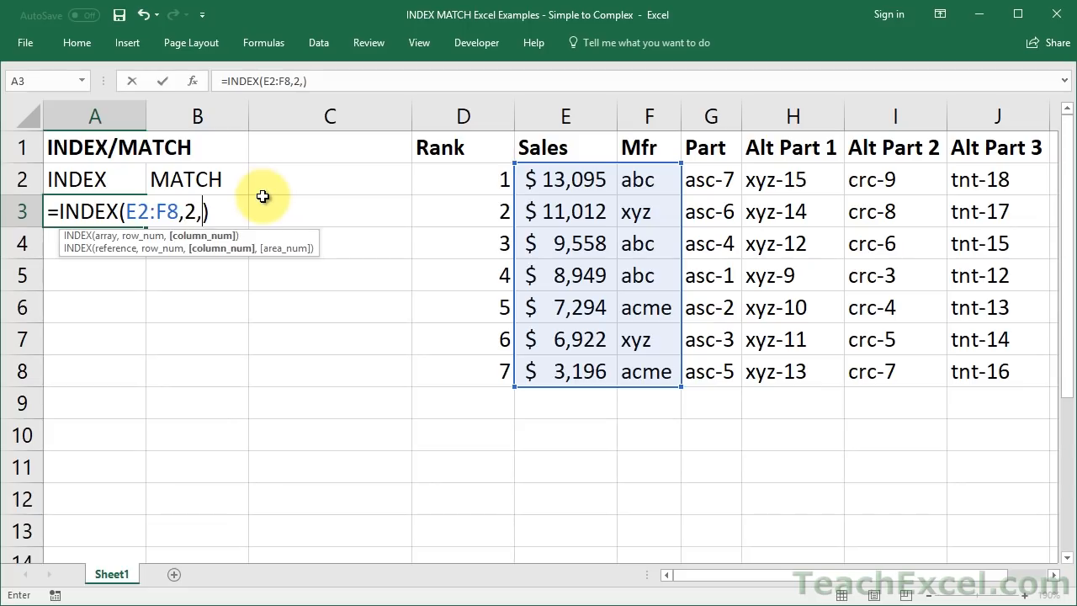
text(2)
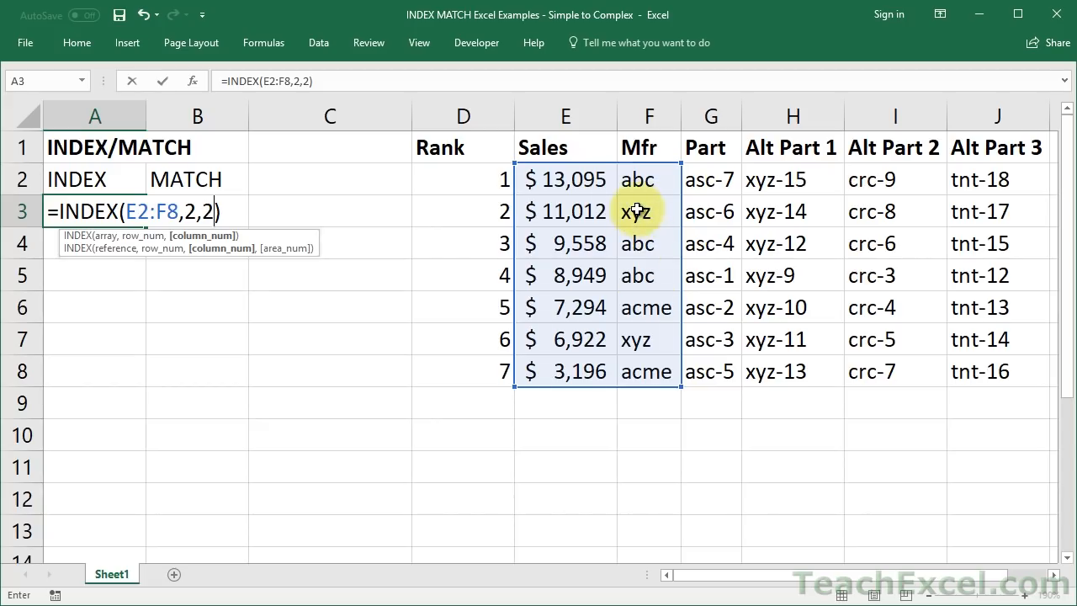
key(ctrl+Return)
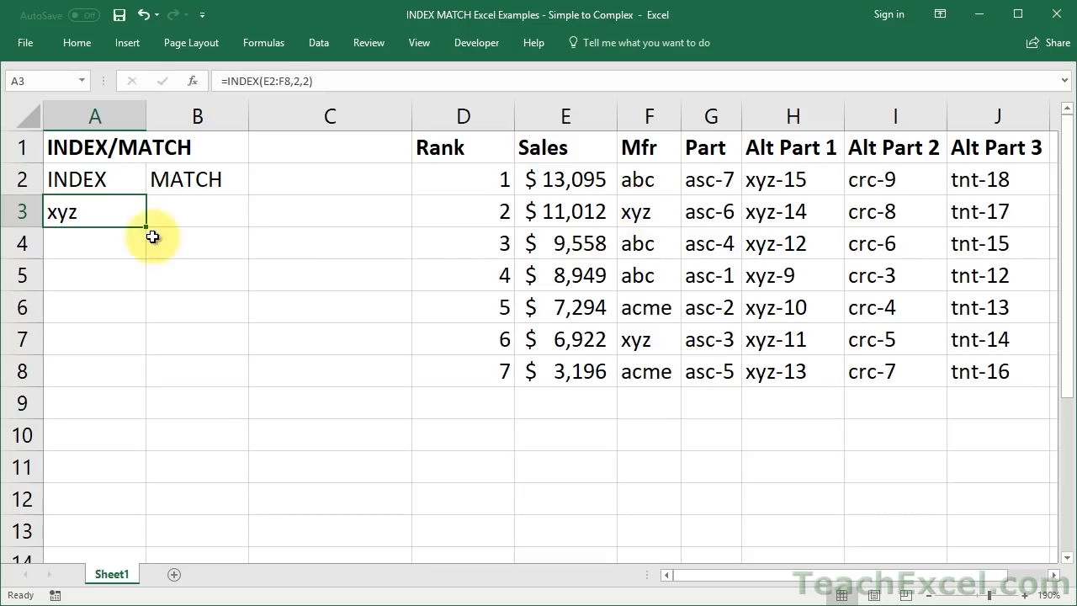
- Examine the row and column number arguments in cell A3's INDEX formula, keeping the formula as it is
double_click(113, 213)
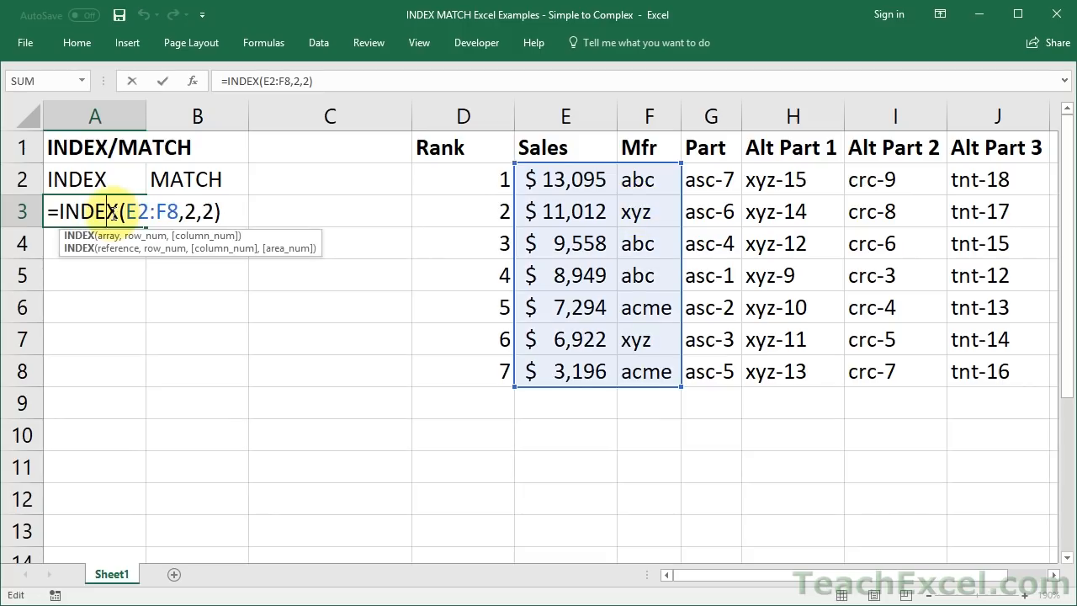
click(183, 210)
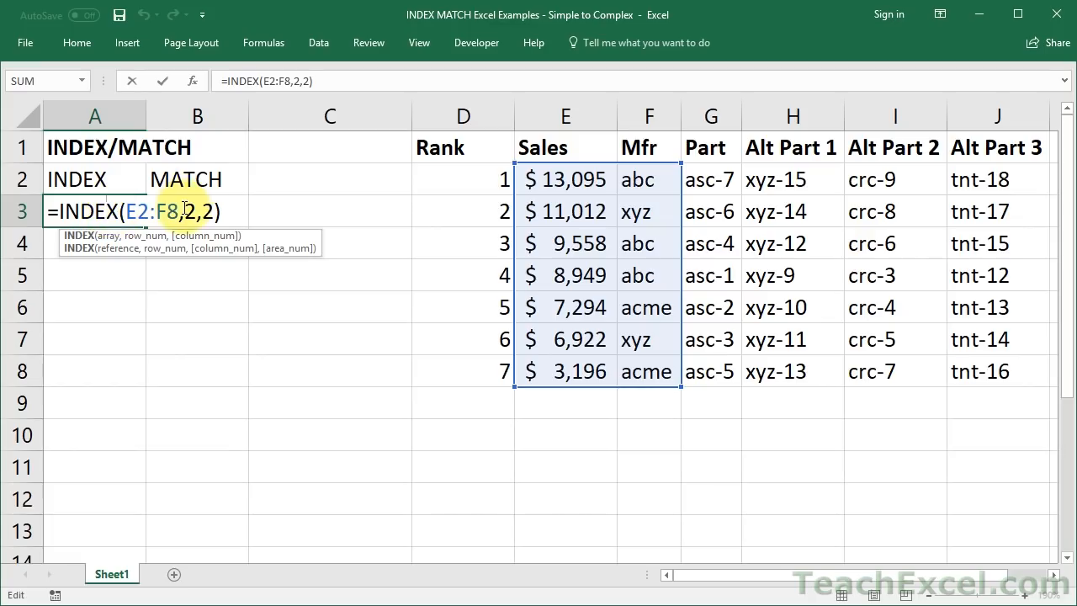
double_click(190, 211)
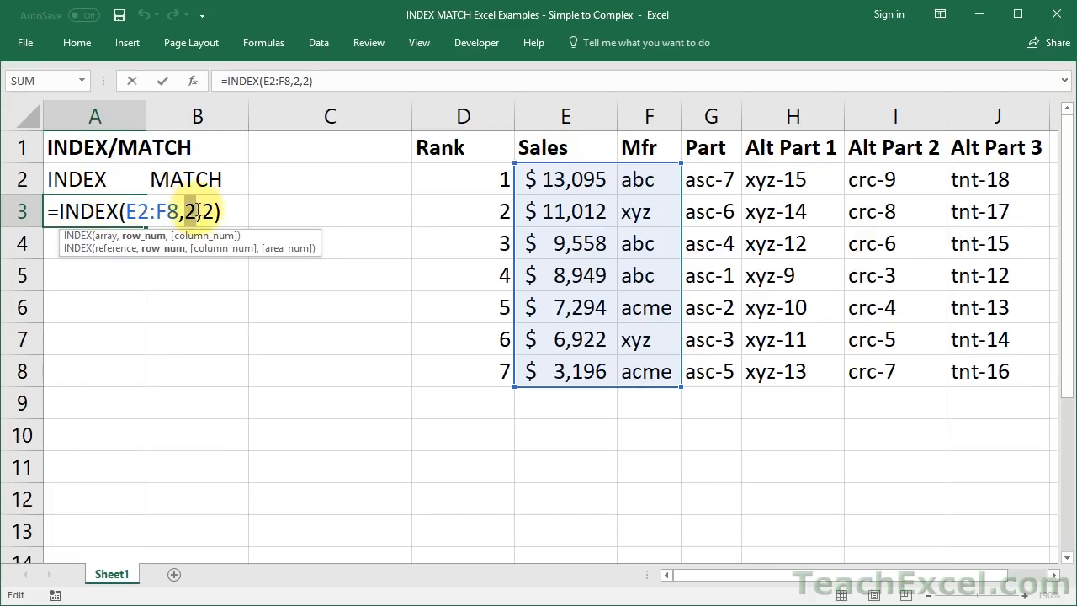
double_click(207, 212)
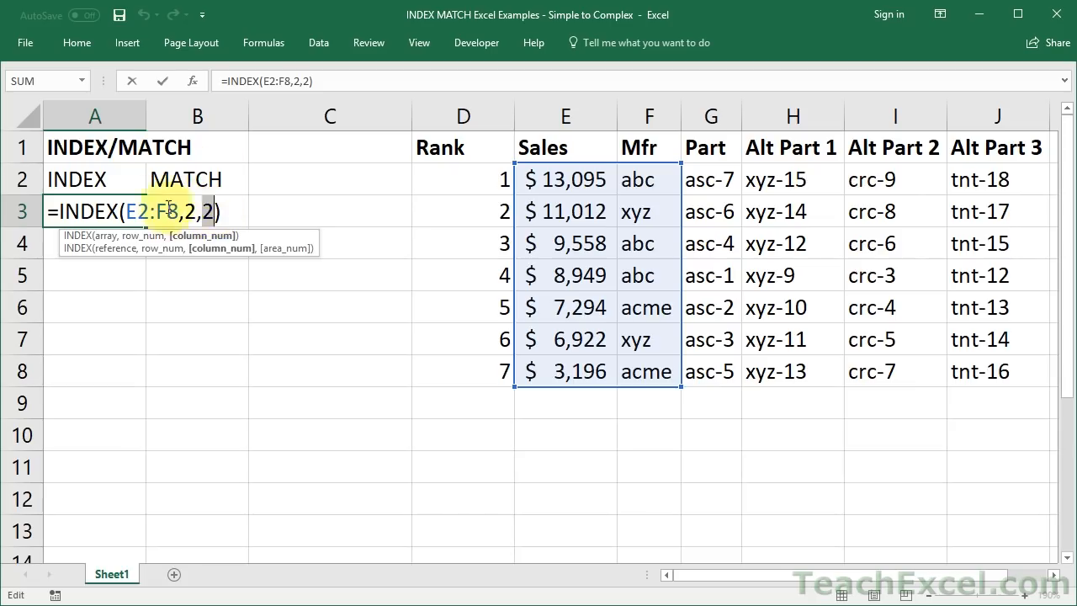
key(ctrl+Return)
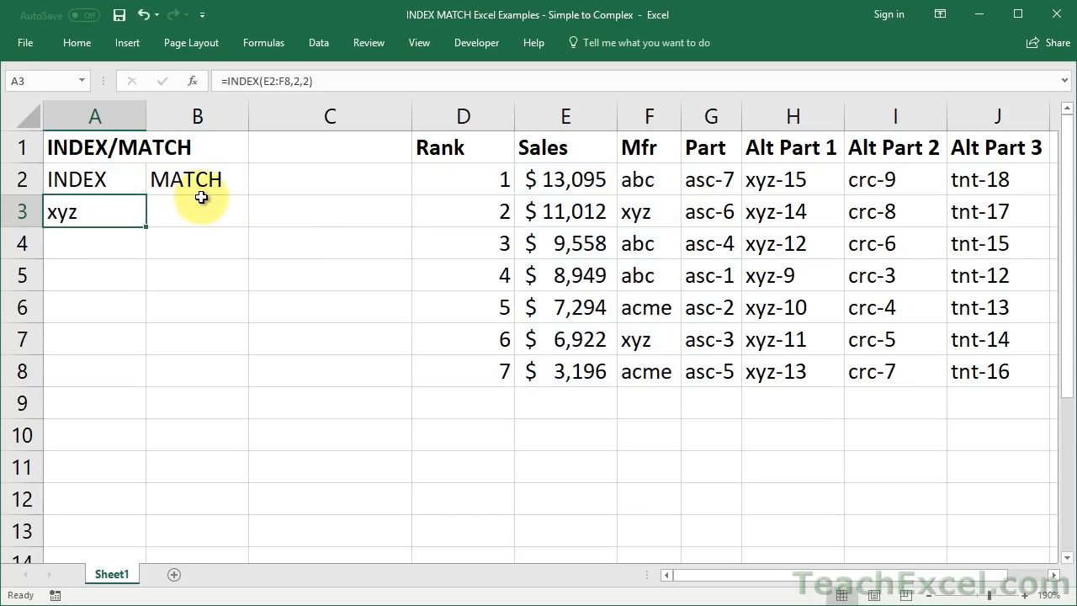
- Enter an exact-match MATCH formula in cell B3 that looks up asc-4 in the Part column: =MATCH("asc-4",G2:G8,0)
click(195, 187)
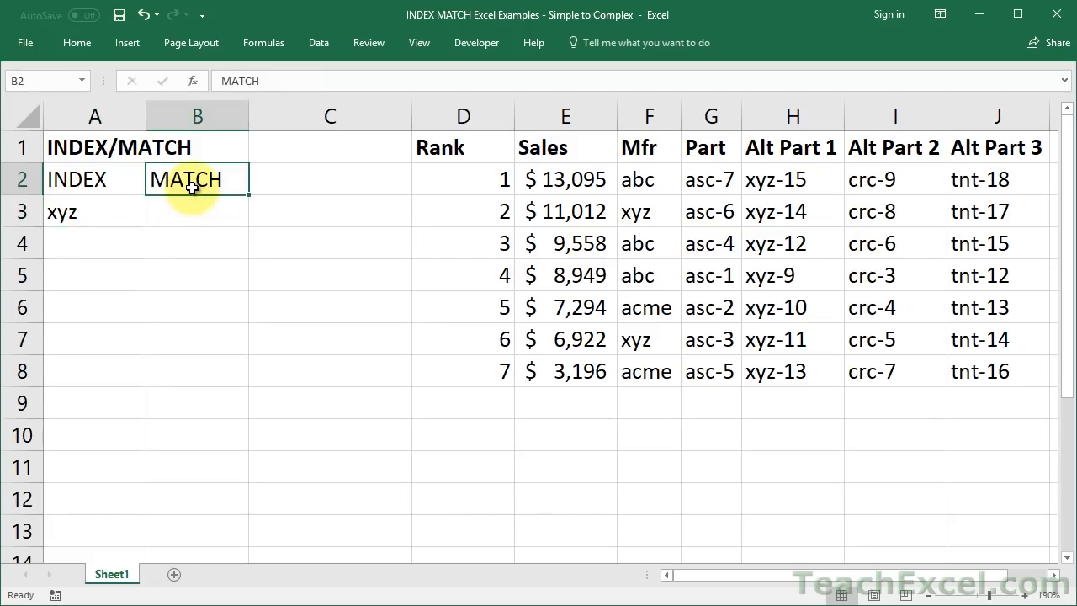
click(188, 206)
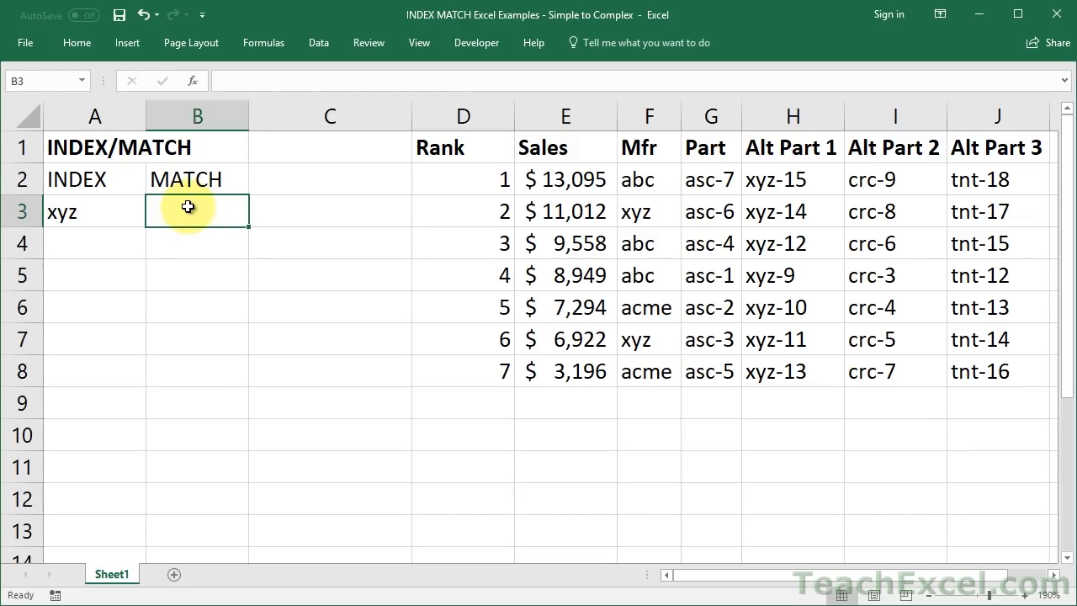
text(=match)
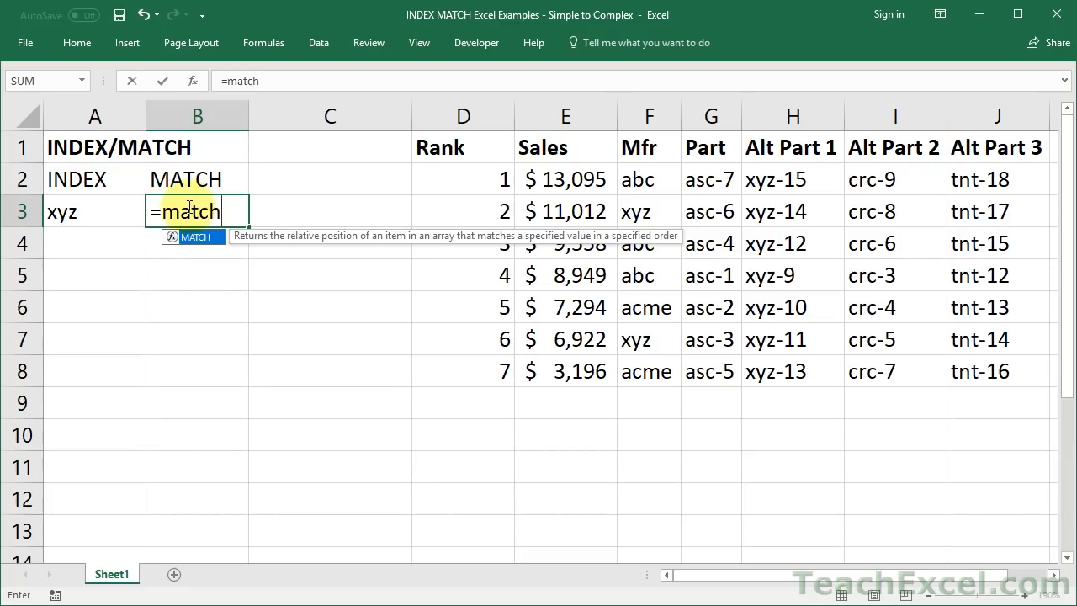
text(()
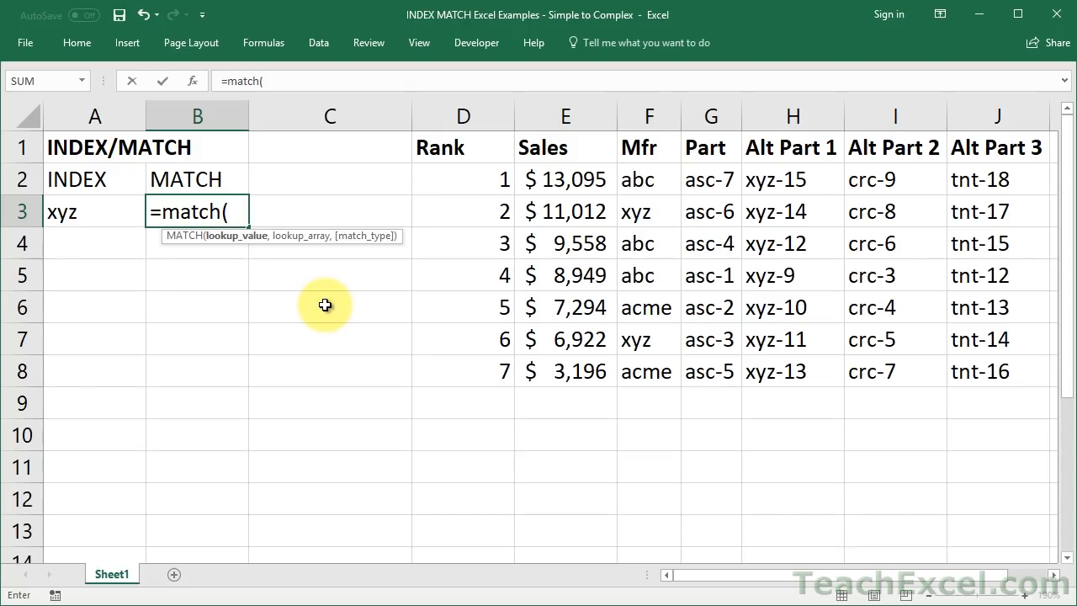
text("asc-4")
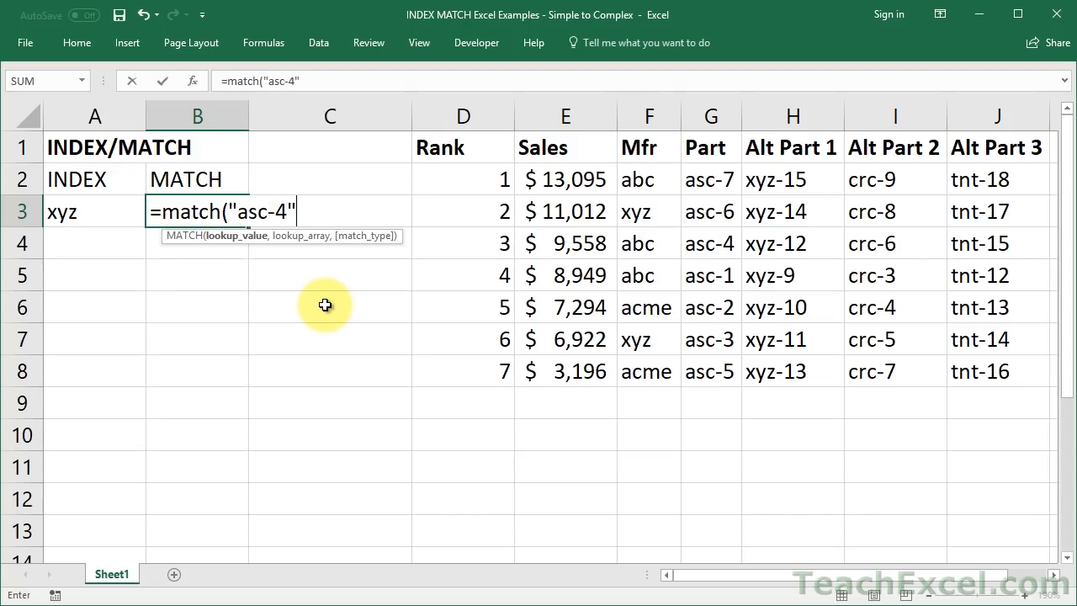
text(,)
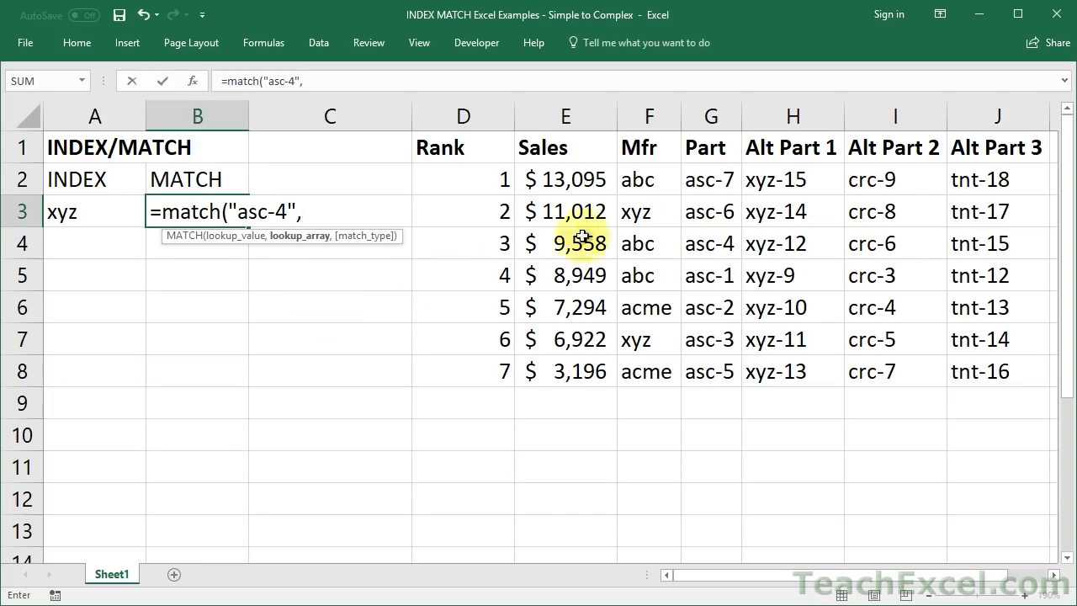
drag(695, 186, 695, 371)
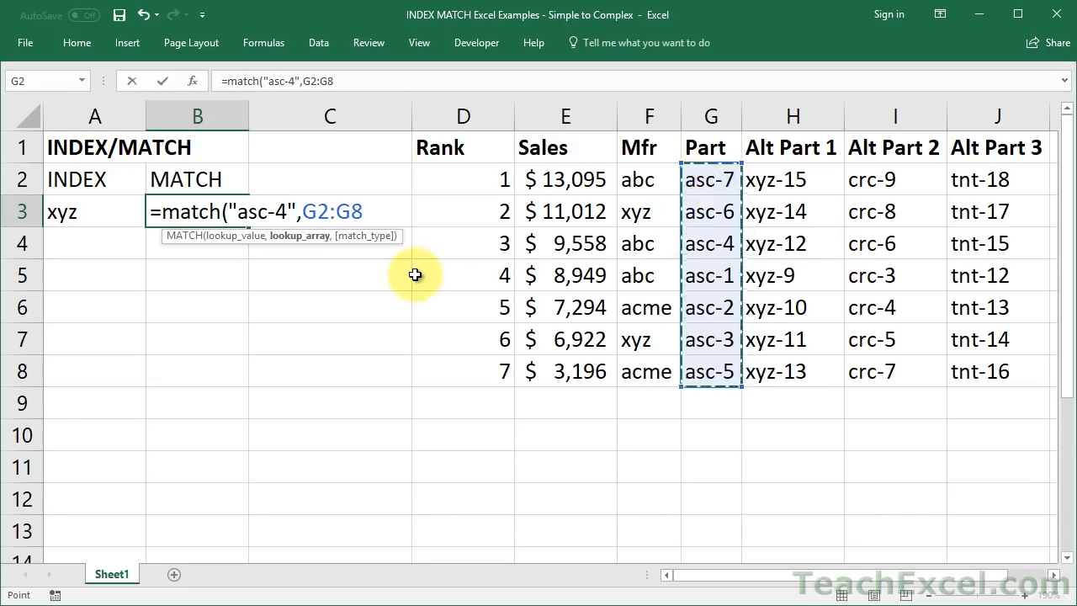
text(,)
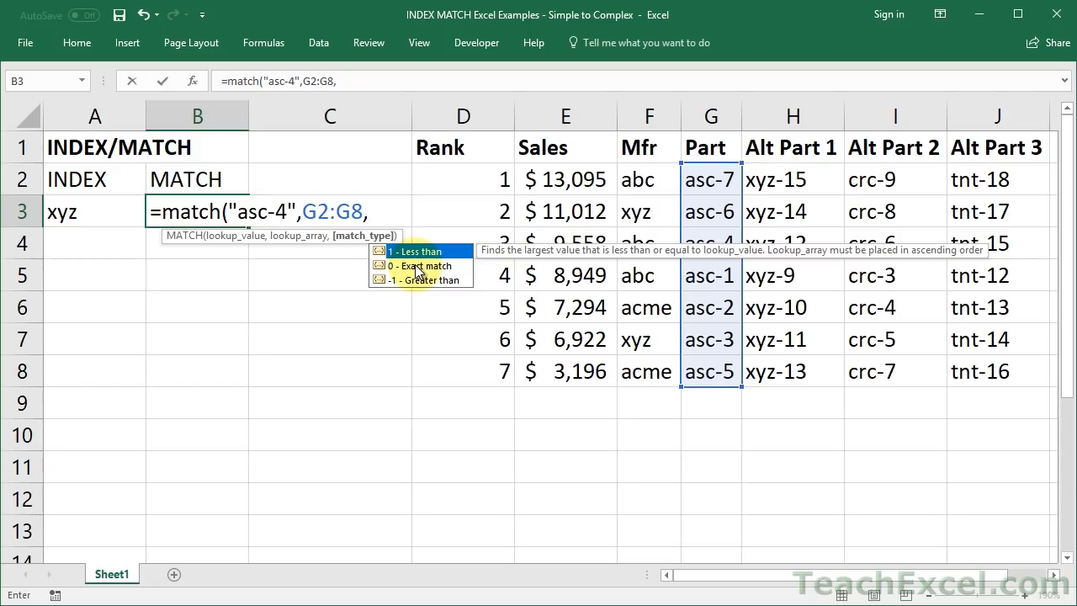
click(419, 268)
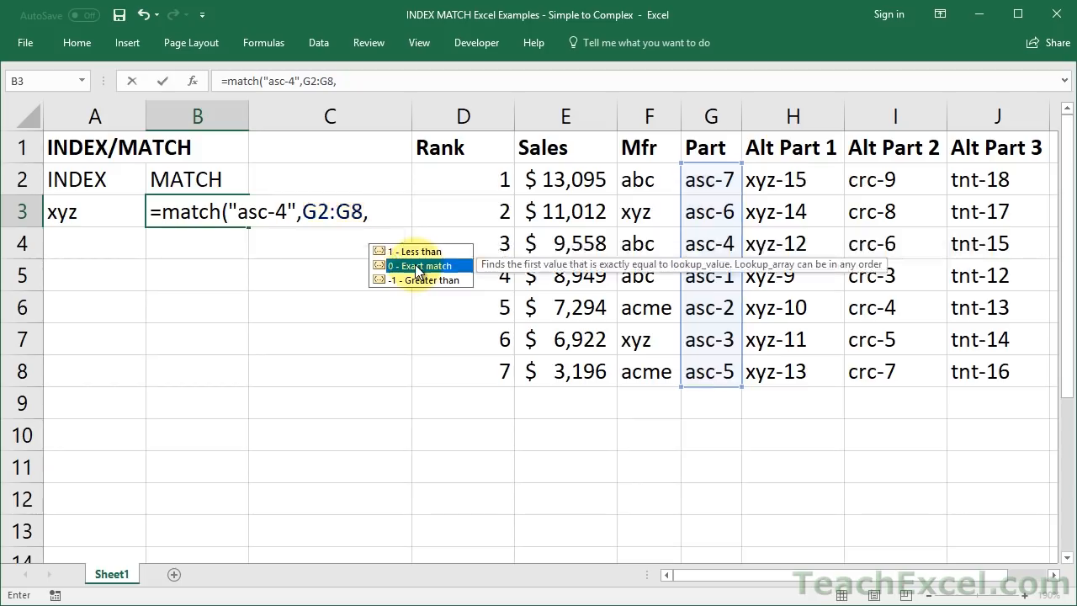
double_click(418, 266)
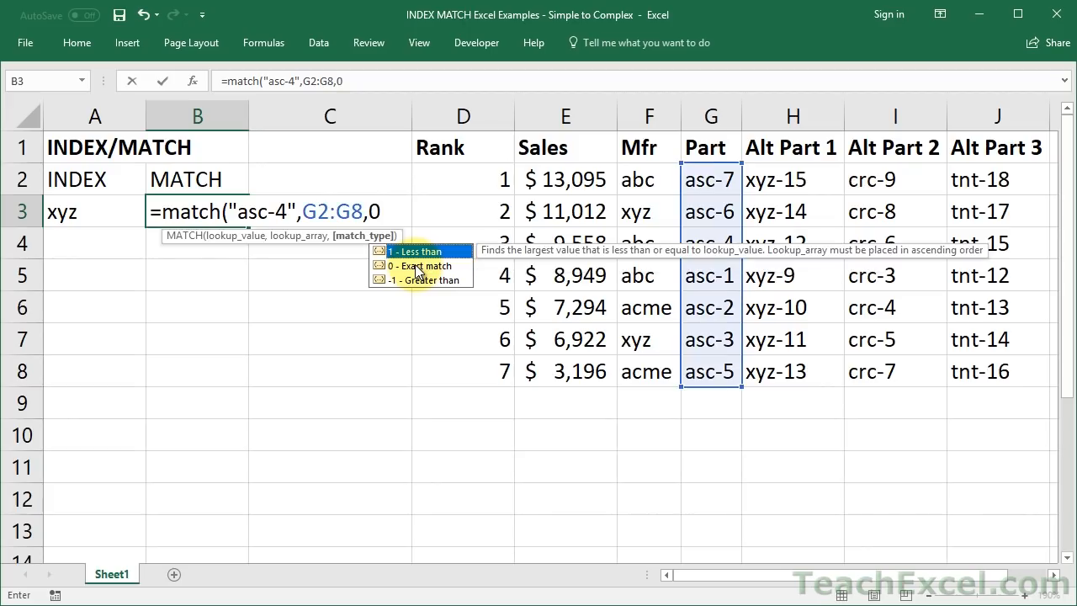
text())
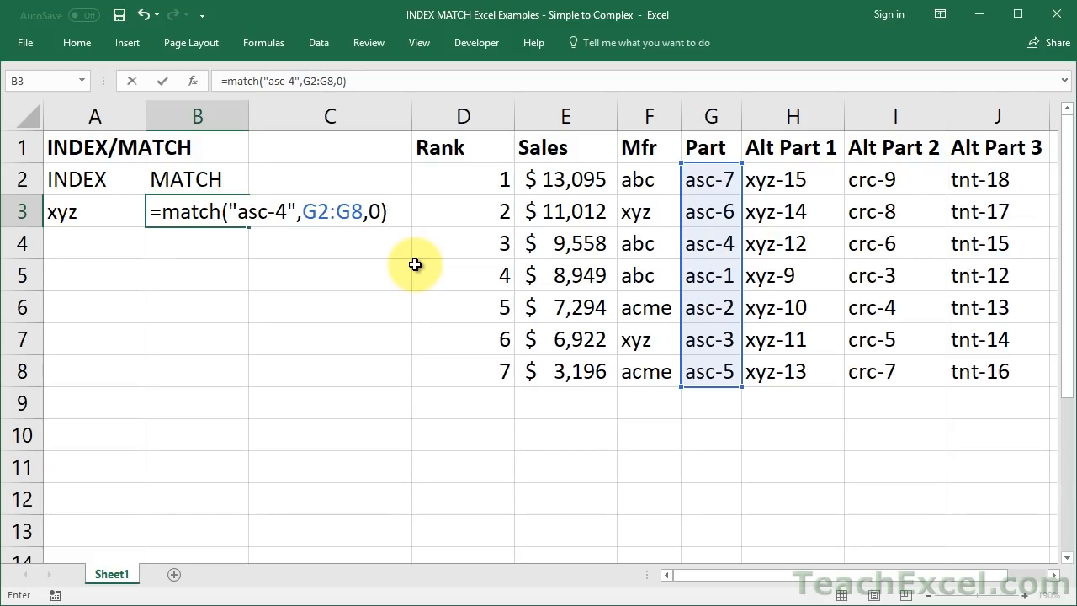
key(Return)
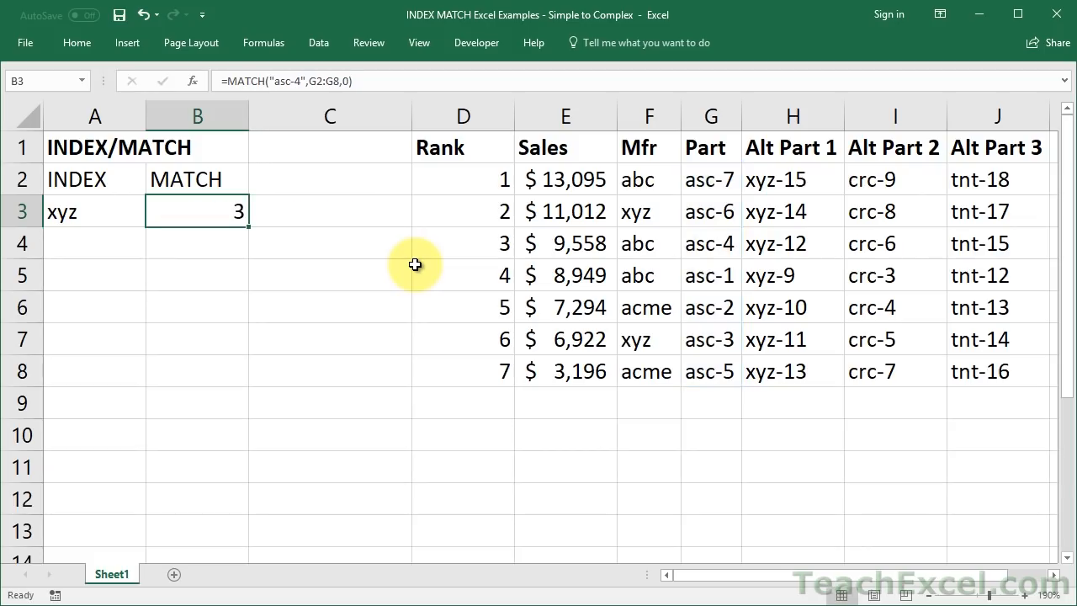
- Compare B3's MATCH formula with the position of asc-4 in the Part column, keeping the formula as it is
double_click(202, 212)
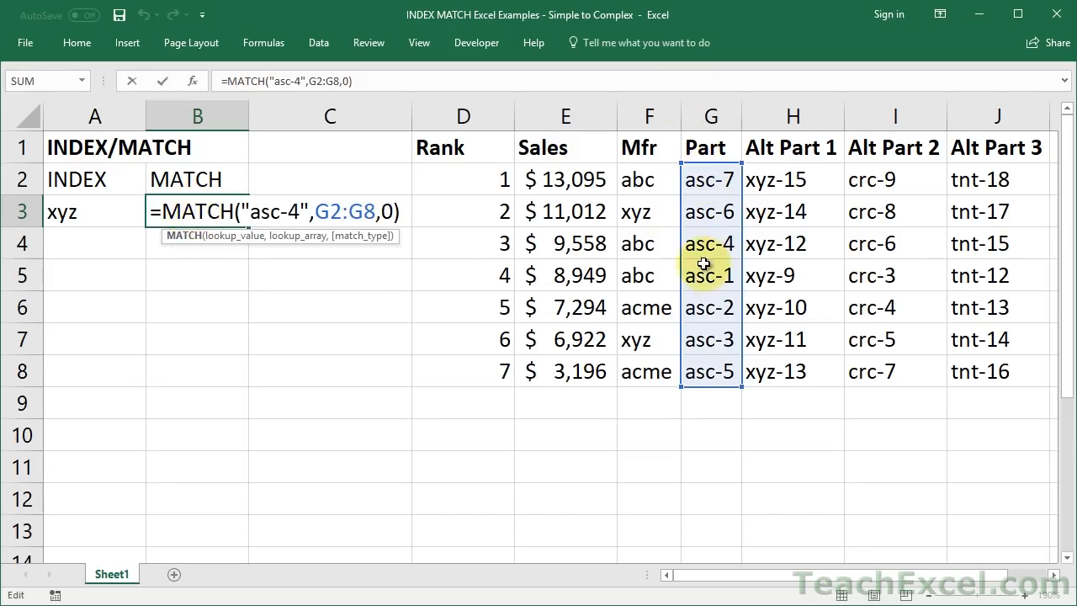
key(Escape)
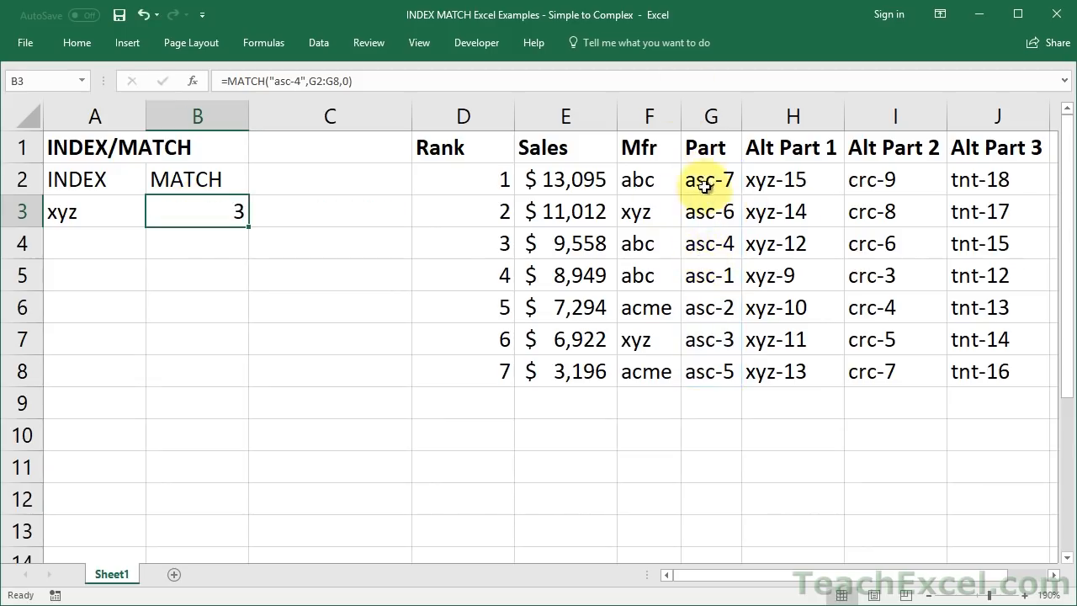
click(708, 243)
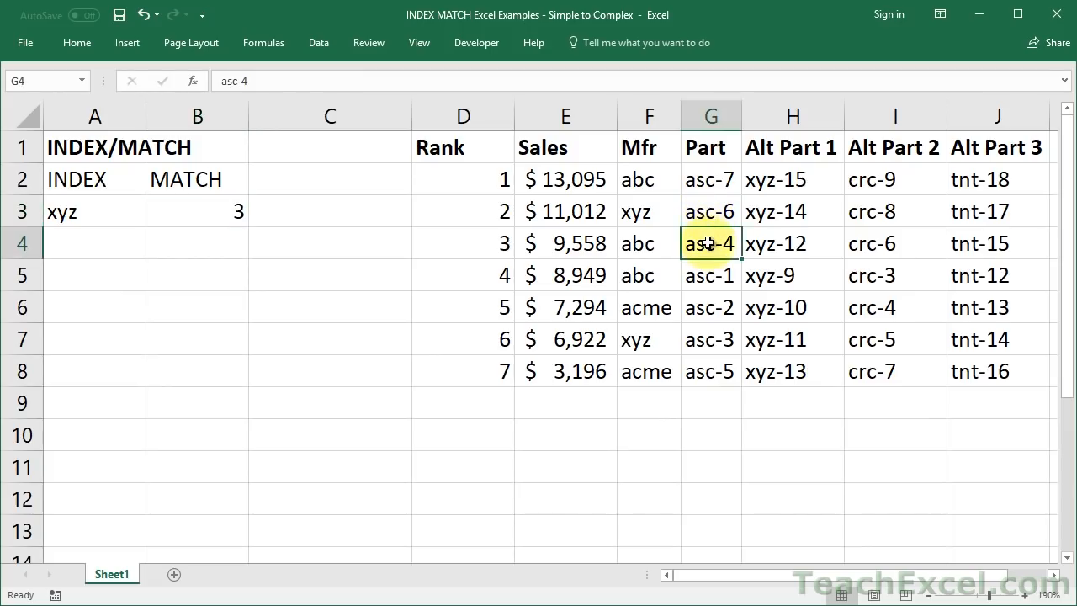
click(114, 213)
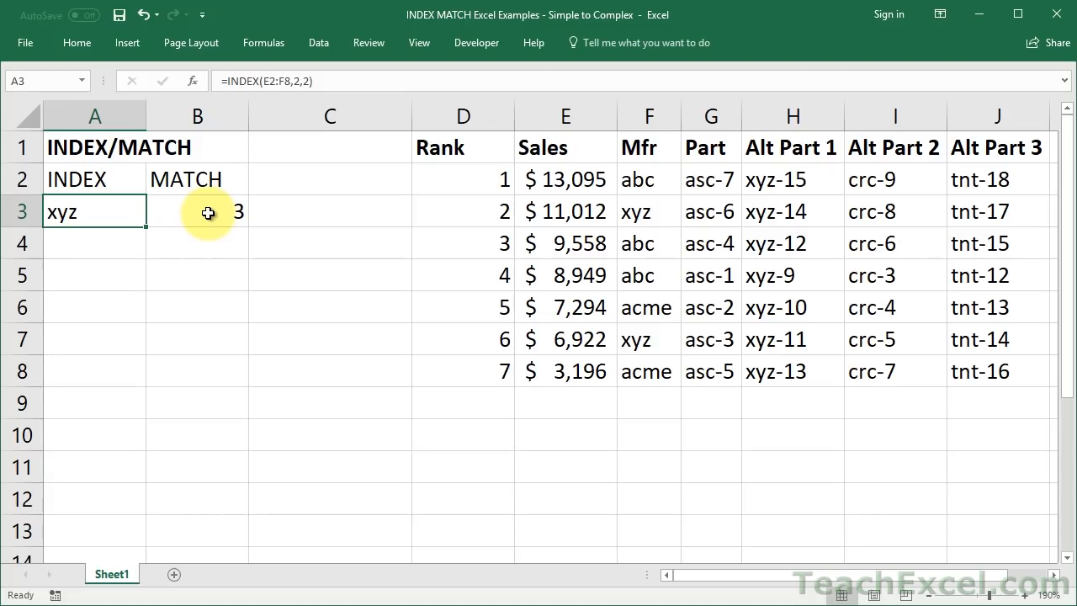
double_click(208, 213)
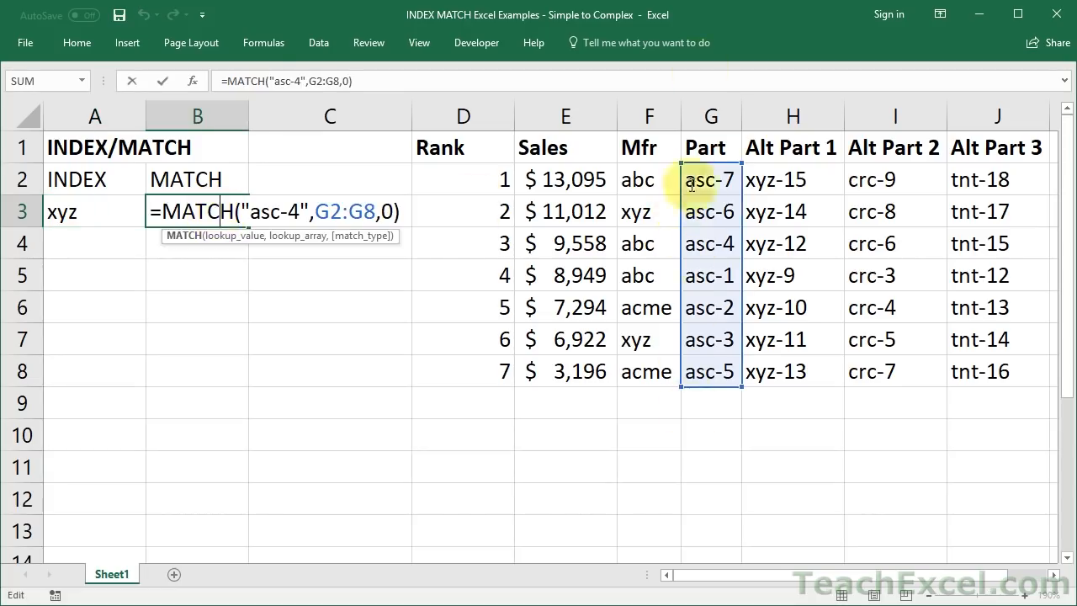
key(ctrl+Return)
- Enter an exact-match MATCH formula in cell B4 that looks up Alt Part 2 in the alternate part headers: =MATCH("Alt Part 2",H1:J1,0)
click(181, 244)
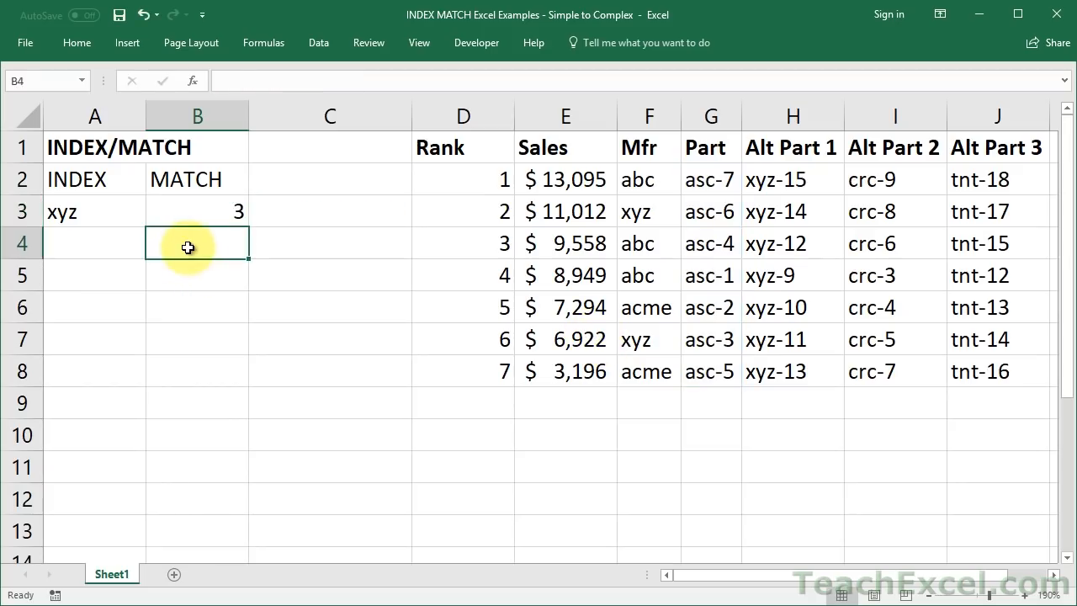
text(=mat)
key(Tab)
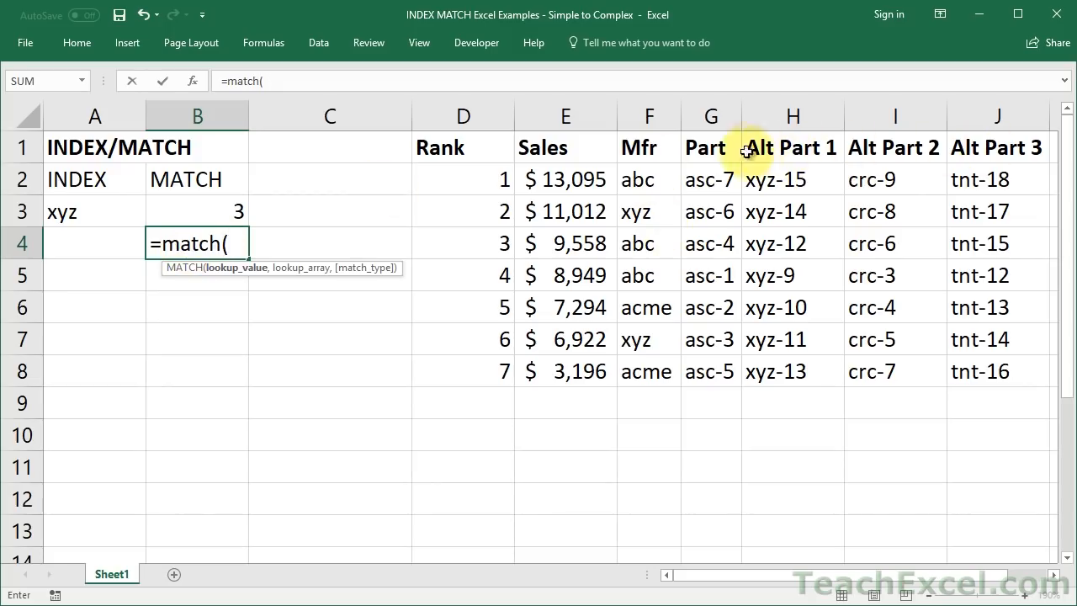
text("Alt Part 2",)
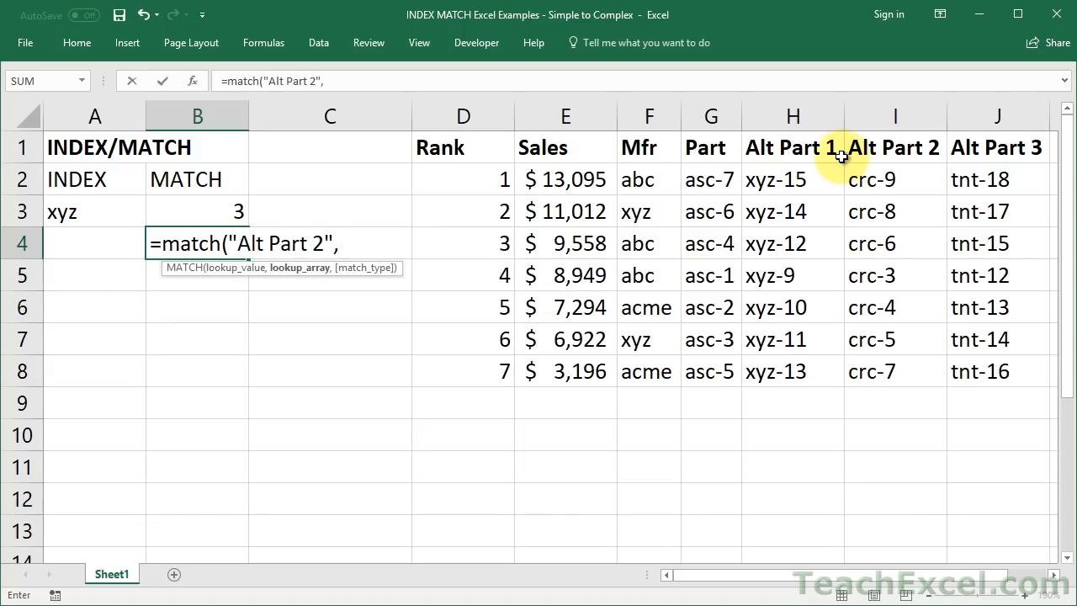
drag(793, 147, 972, 146)
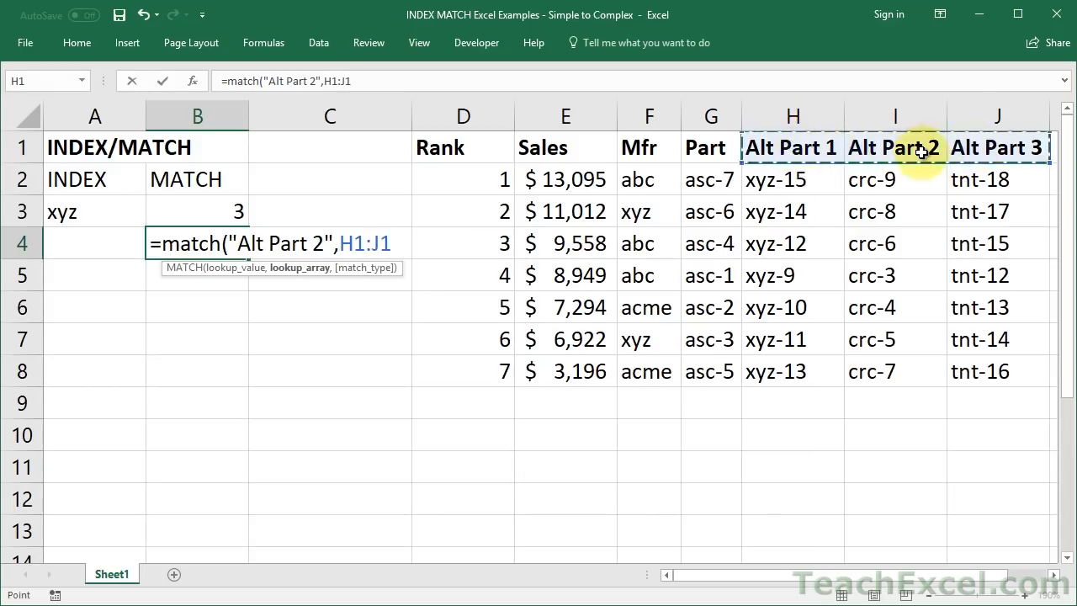
text(,0))
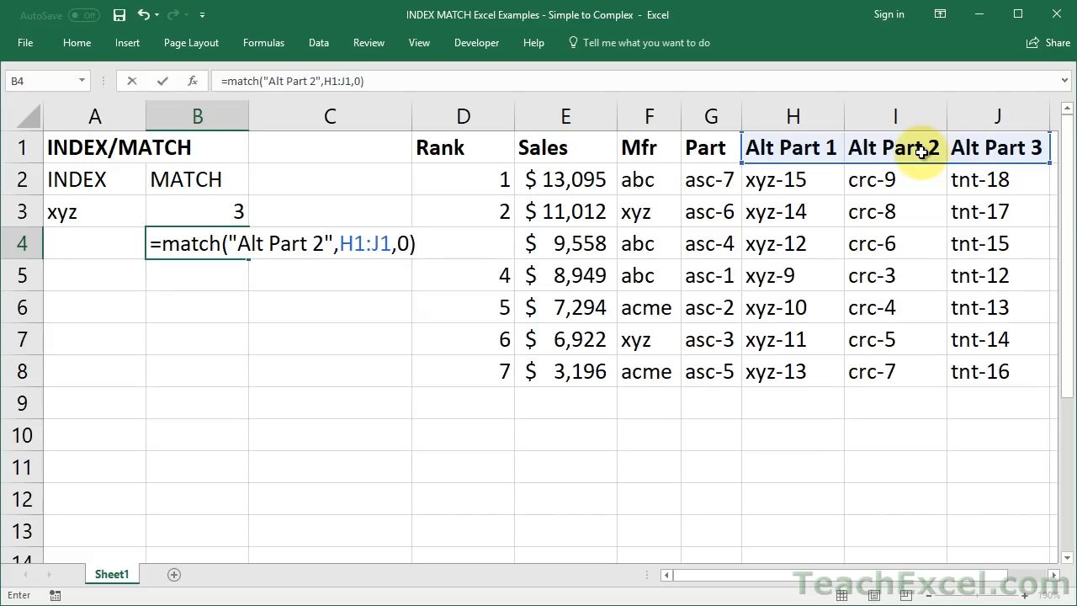
key(ctrl+Return)
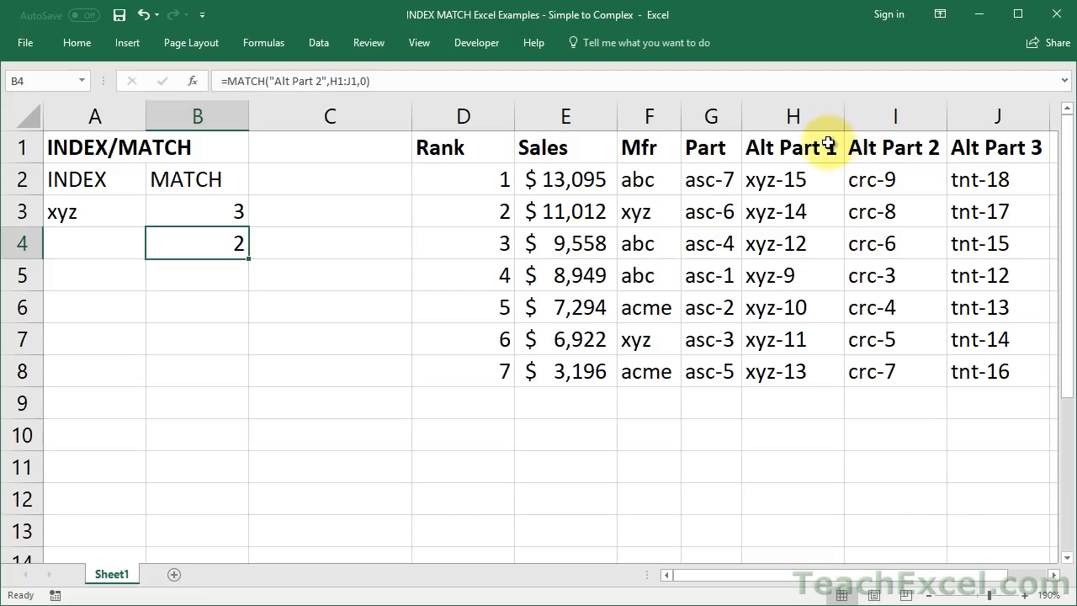
- Examine the lookup range in B4's MATCH formula and the row and column arguments in A3's INDEX formula, keeping both formulas
double_click(212, 243)
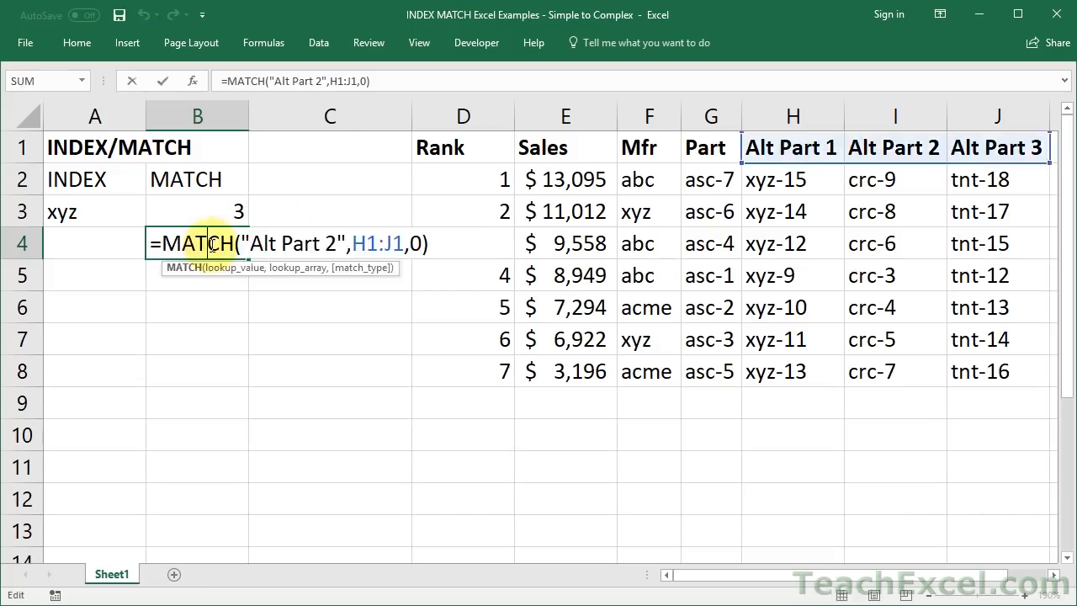
click(352, 245)
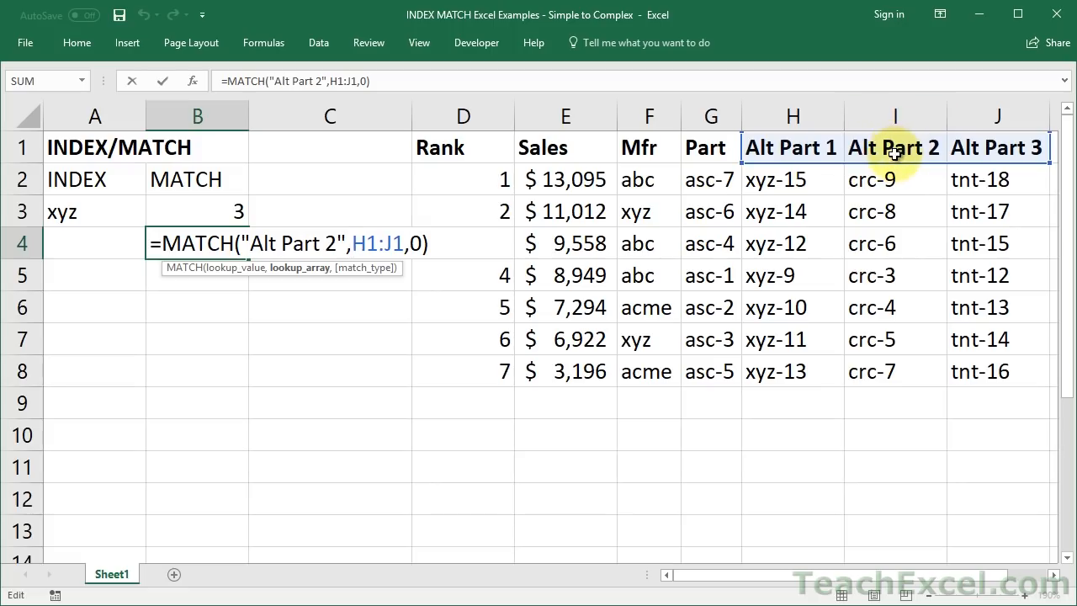
key(ctrl+Return)
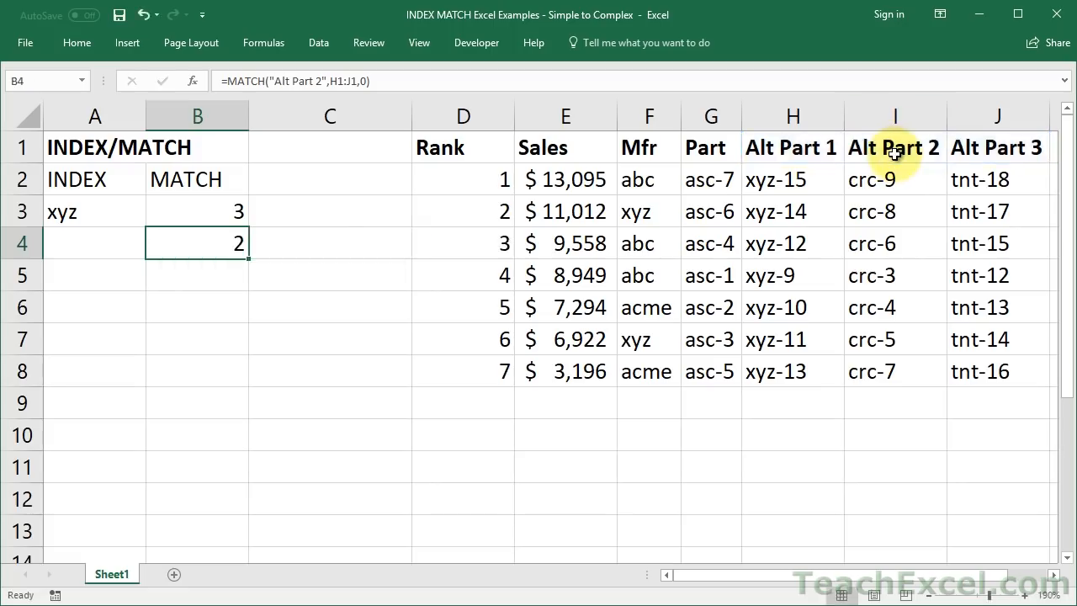
double_click(65, 213)
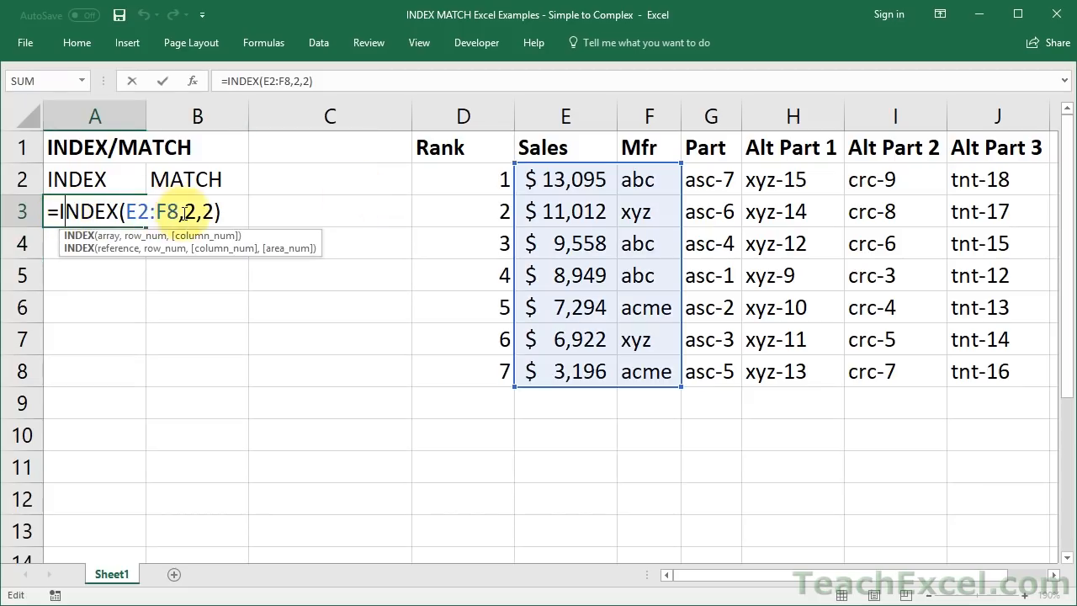
drag(186, 212, 215, 211)
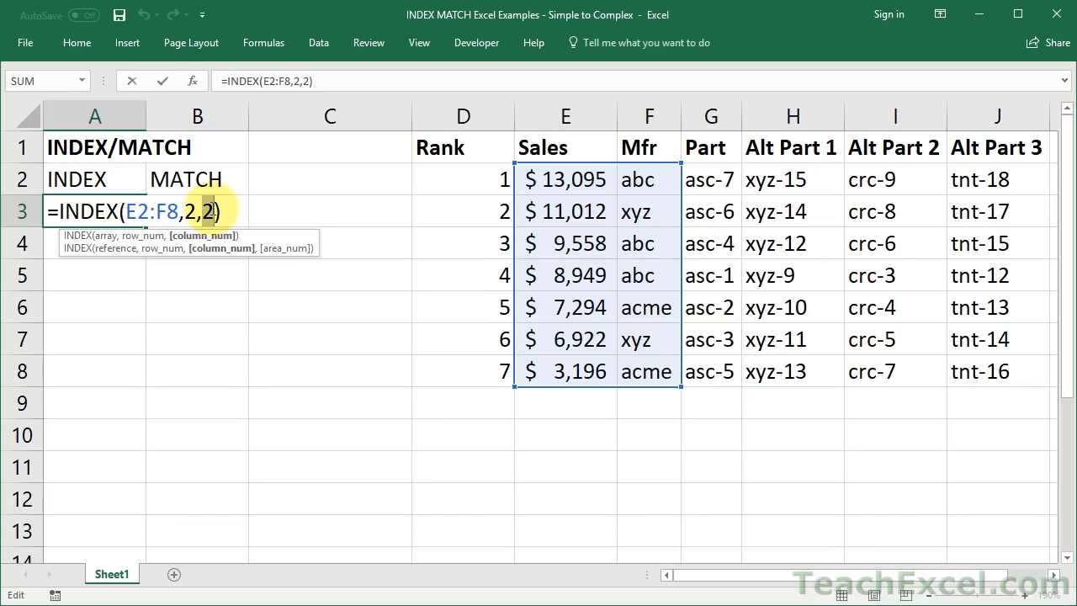
key(ctrl+Return)
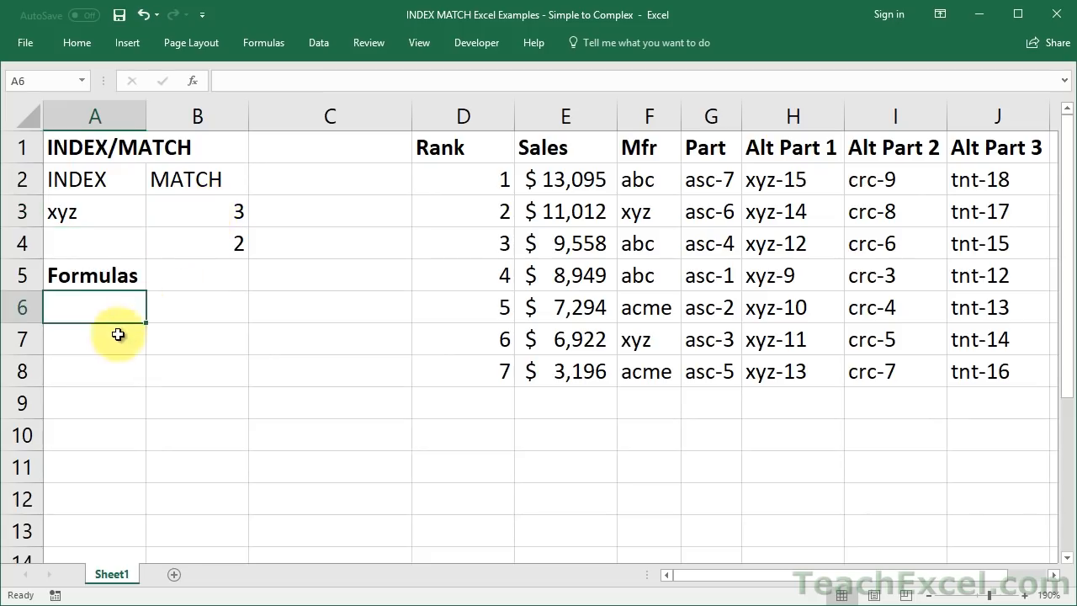
- Enter a formula in cell A6 that returns the Sales value for part asc-4: =INDEX(E2:E8,MATCH("asc-4",G2:G8,0))
text(=index()
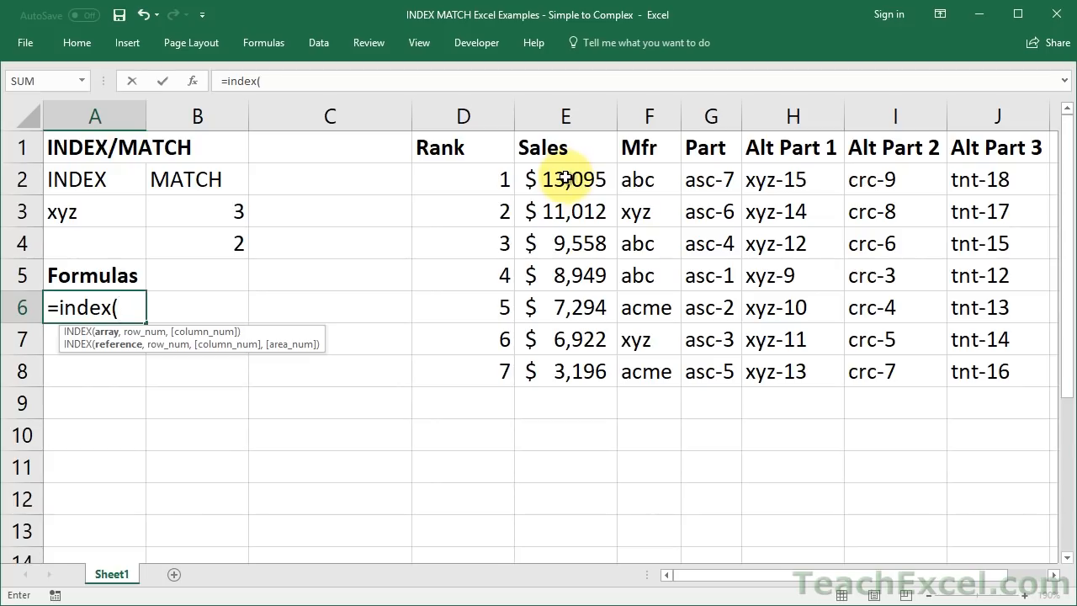
drag(566, 179, 564, 380)
text(,)
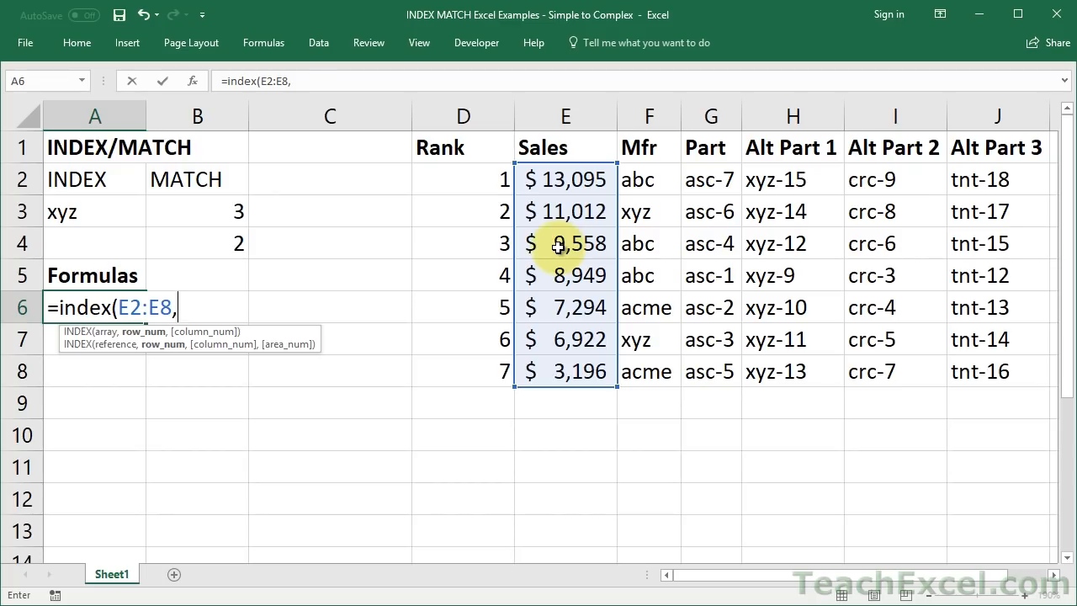
text(match)
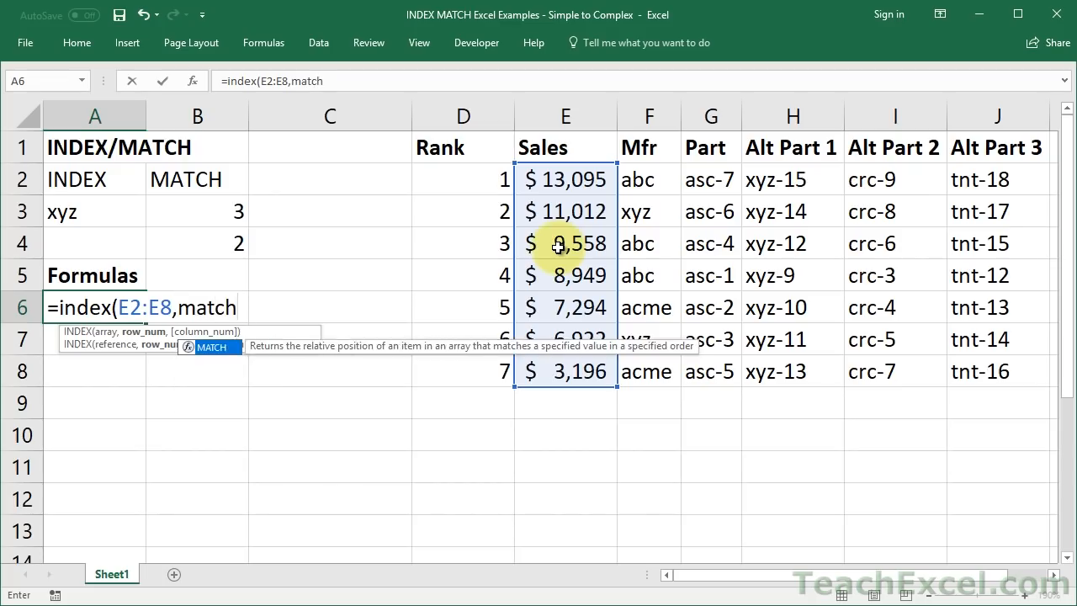
text(()
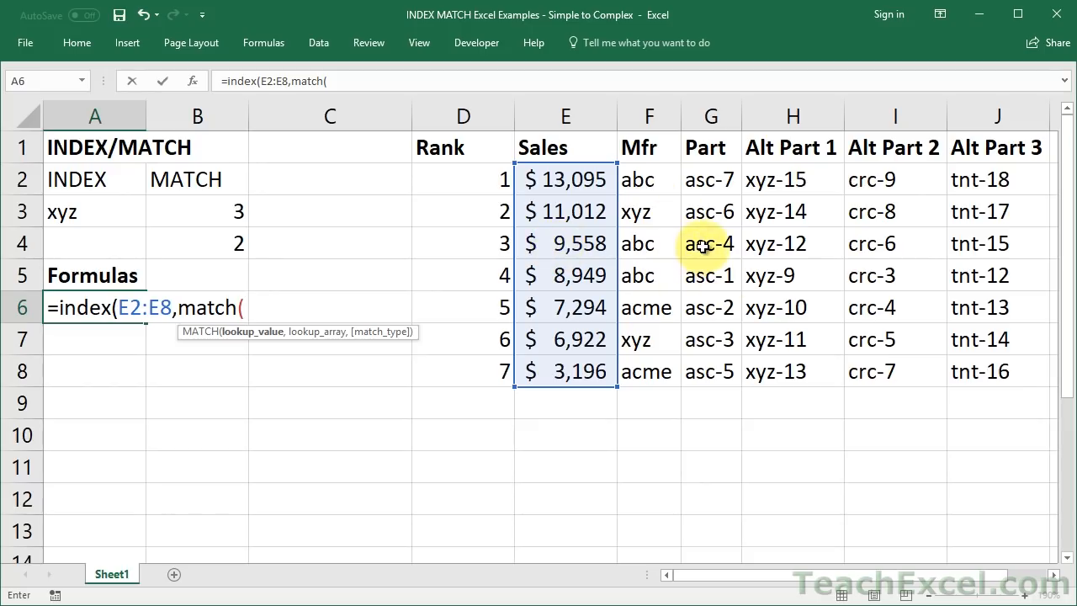
text("asc-4")
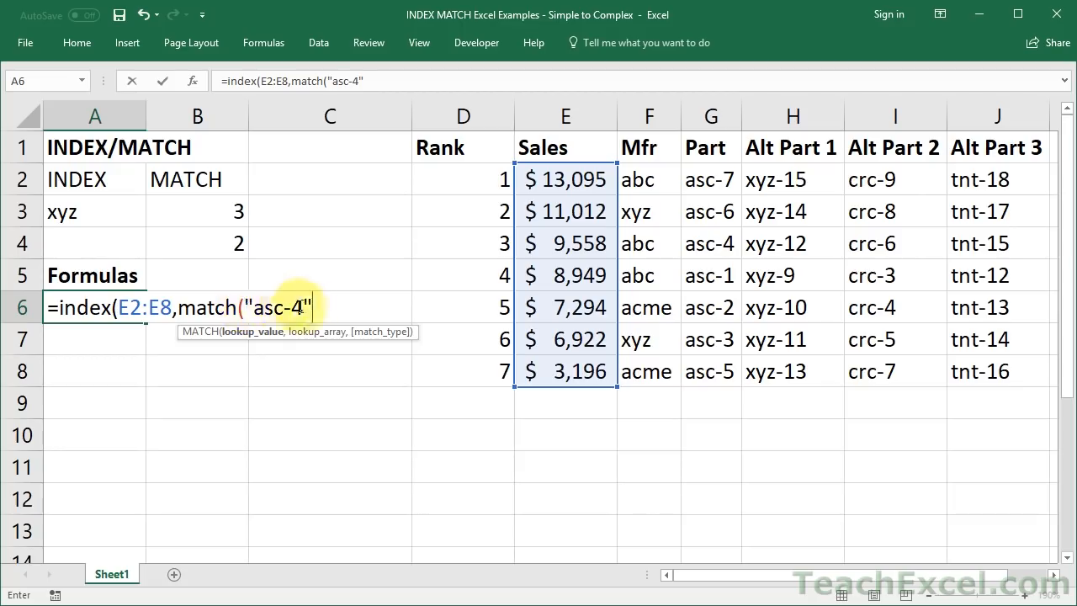
text(,)
drag(722, 179, 705, 378)
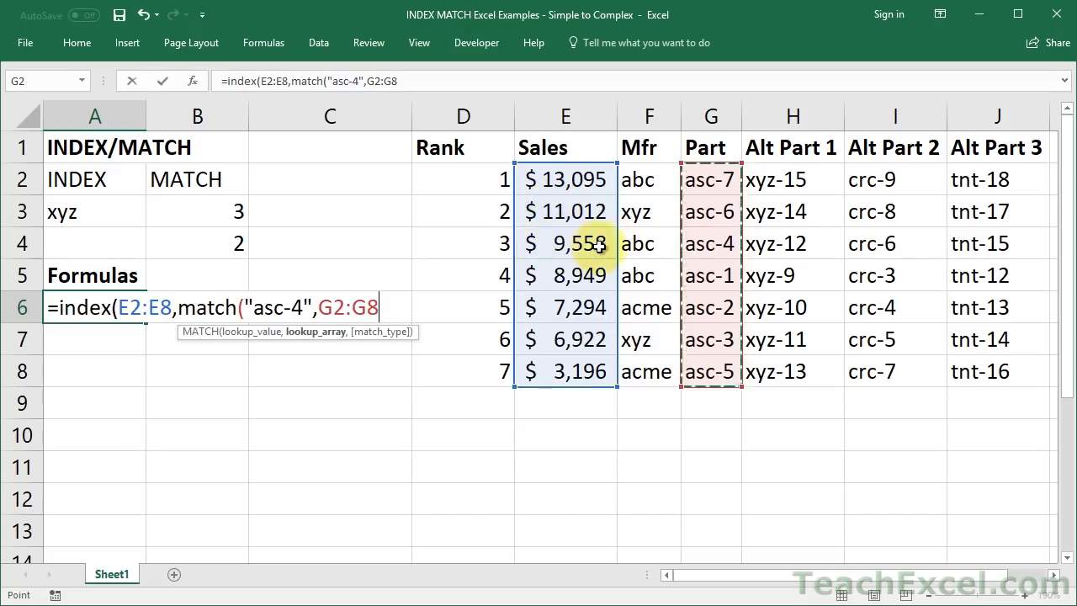
click(743, 215)
mouse_move(743, 215)
mouse_down()
mouse_move(740, 191)
mouse_move(729, 242)
mouse_move(738, 205)
mouse_up()
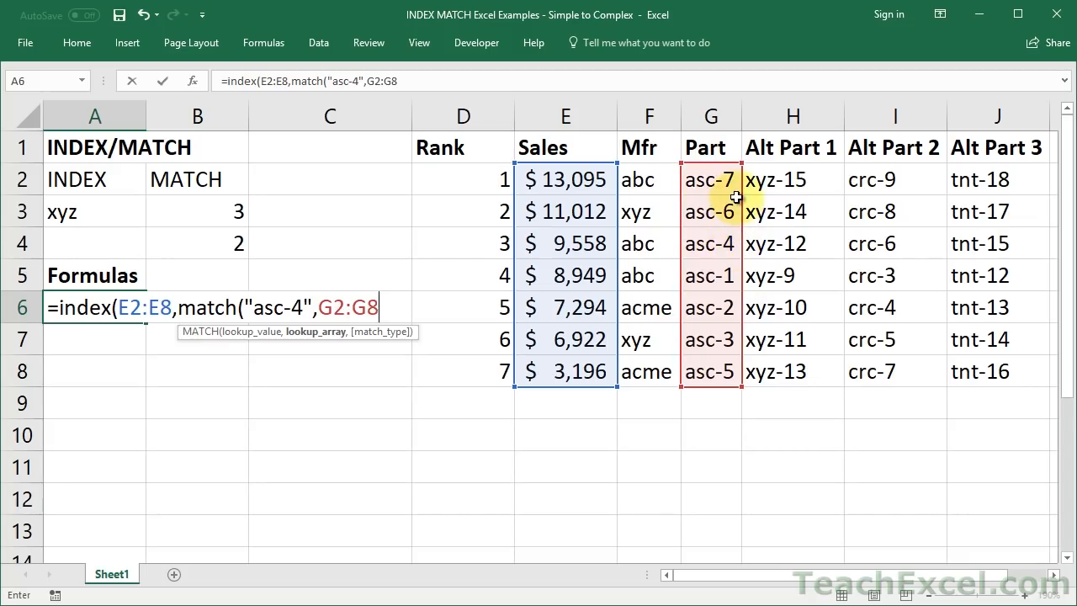
text(,0))
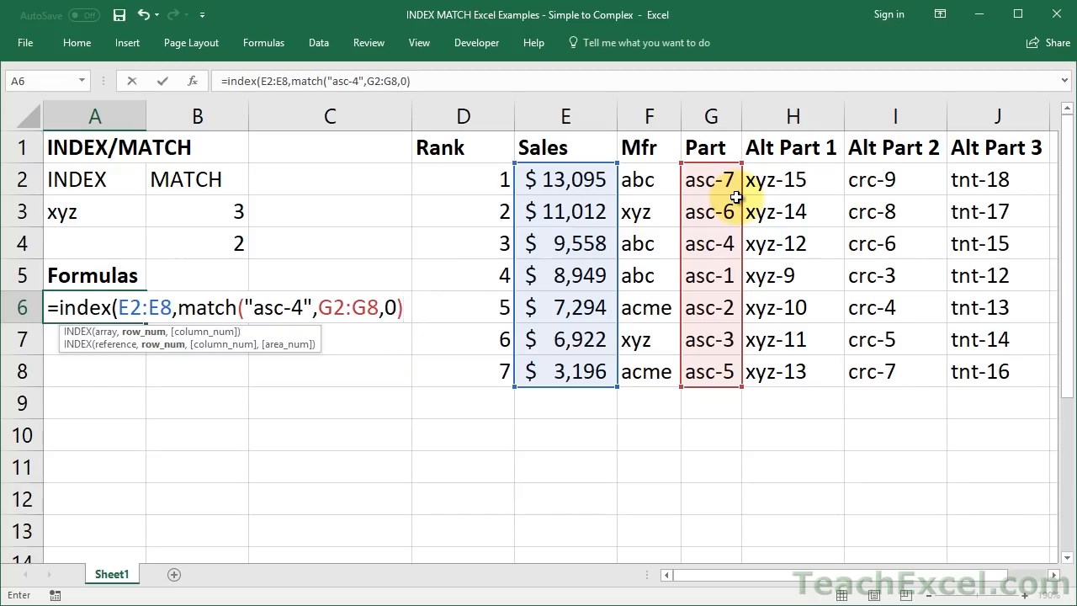
text())
key(ctrl+Return)
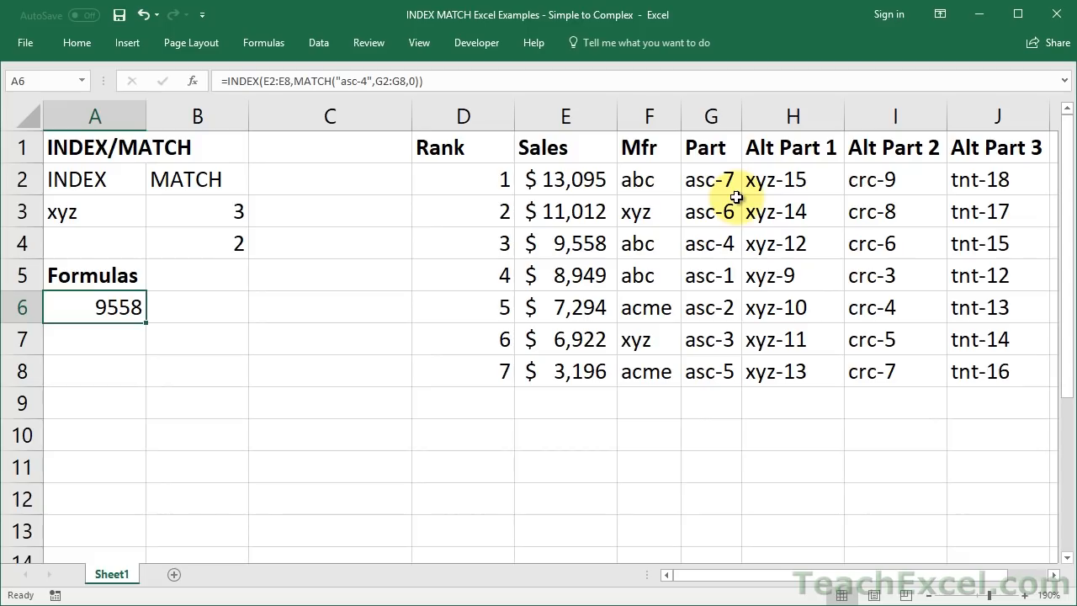
- Try row number 3 in place of the MATCH function in A6's INDEX formula, undo it, and review the restored formula
double_click(67, 308)
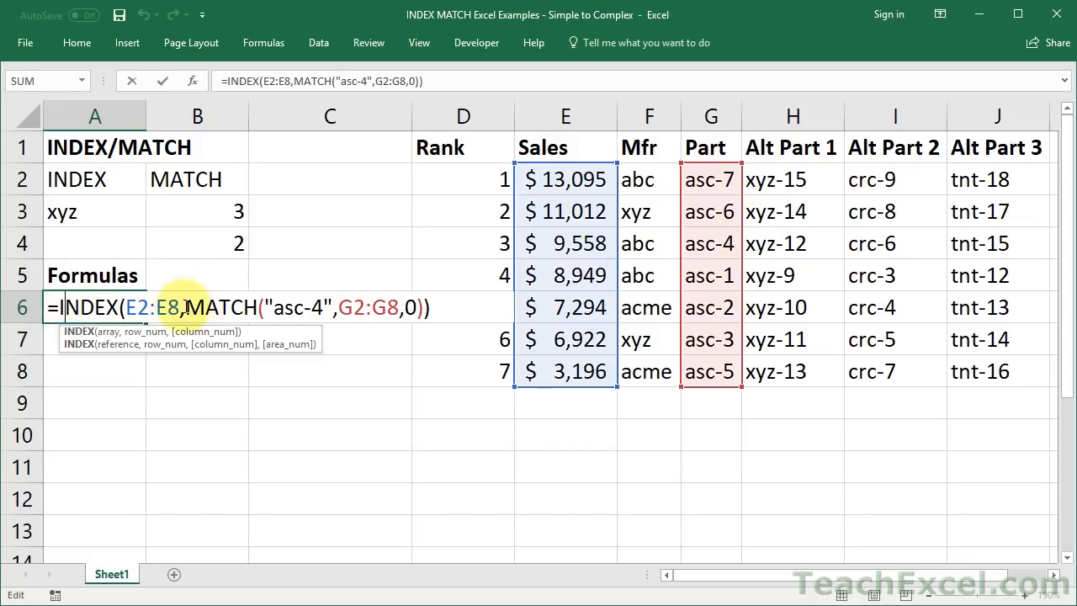
drag(185, 308, 427, 309)
text(3)
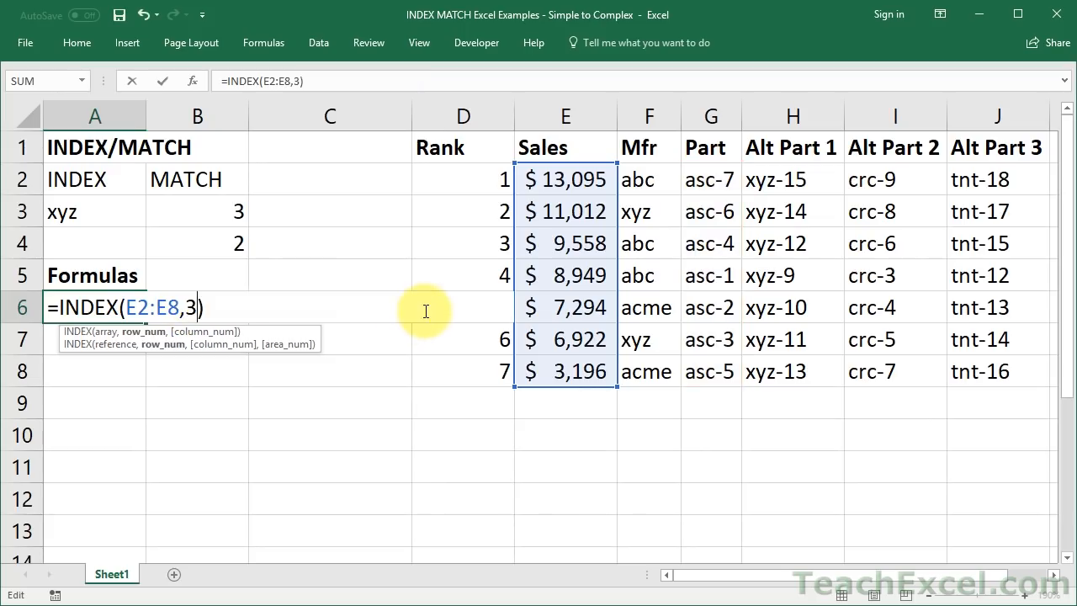
key(ctrl+Return)
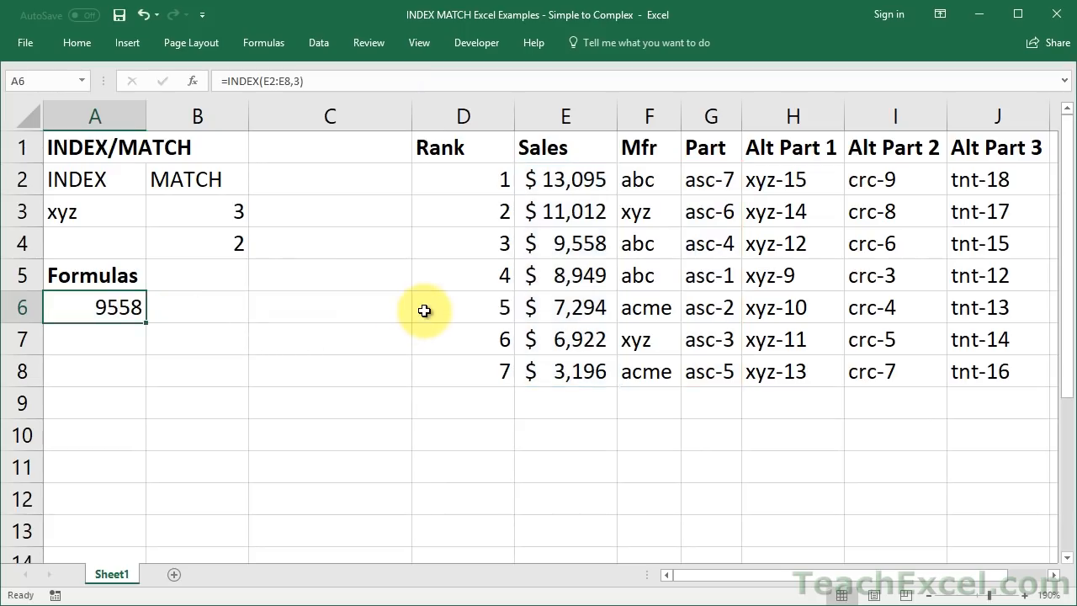
key(ctrl+z)
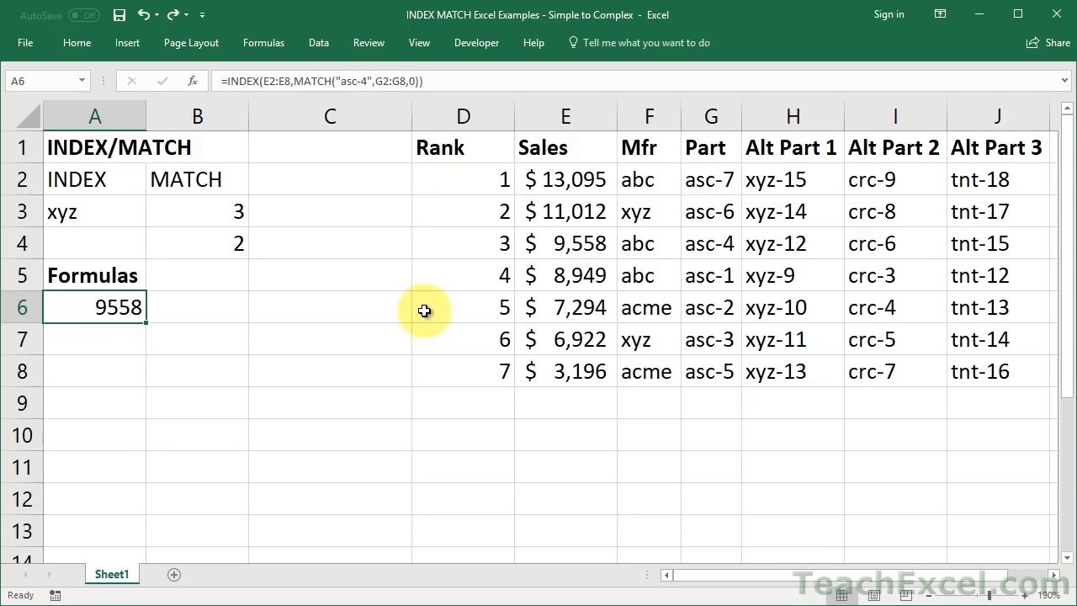
double_click(84, 309)
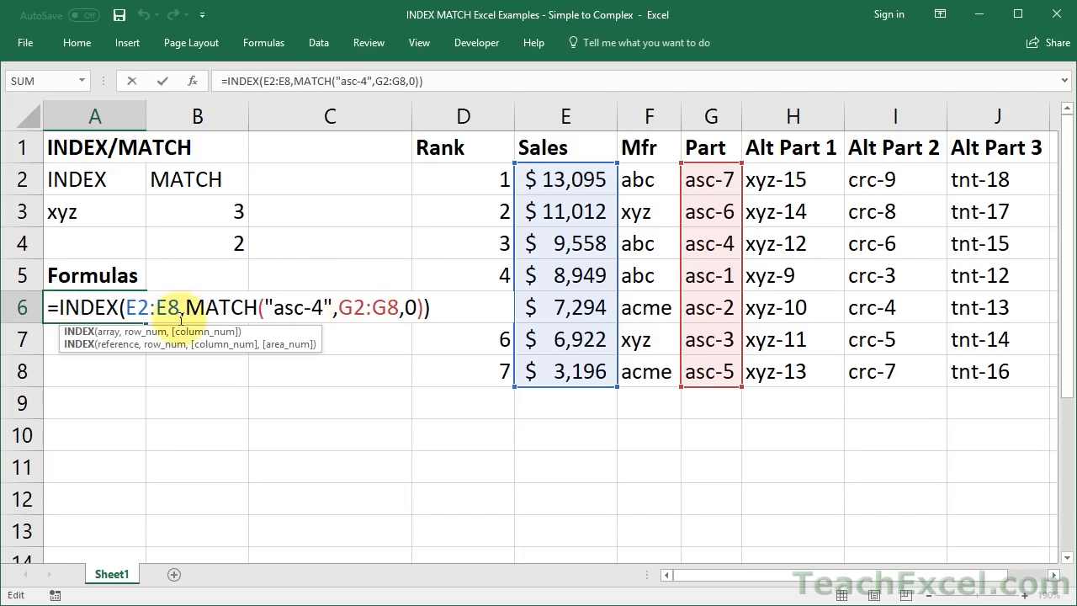
key(Return)
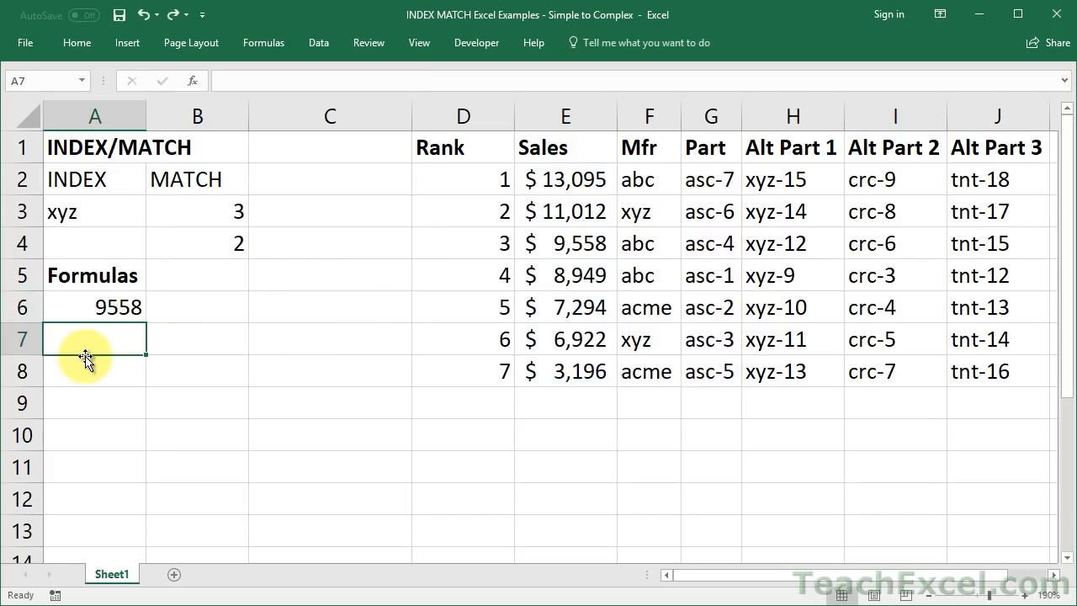
- Start an INDEX formula in cell A7 with the first data row's alternate parts, H2:J2, as its array
text(=)
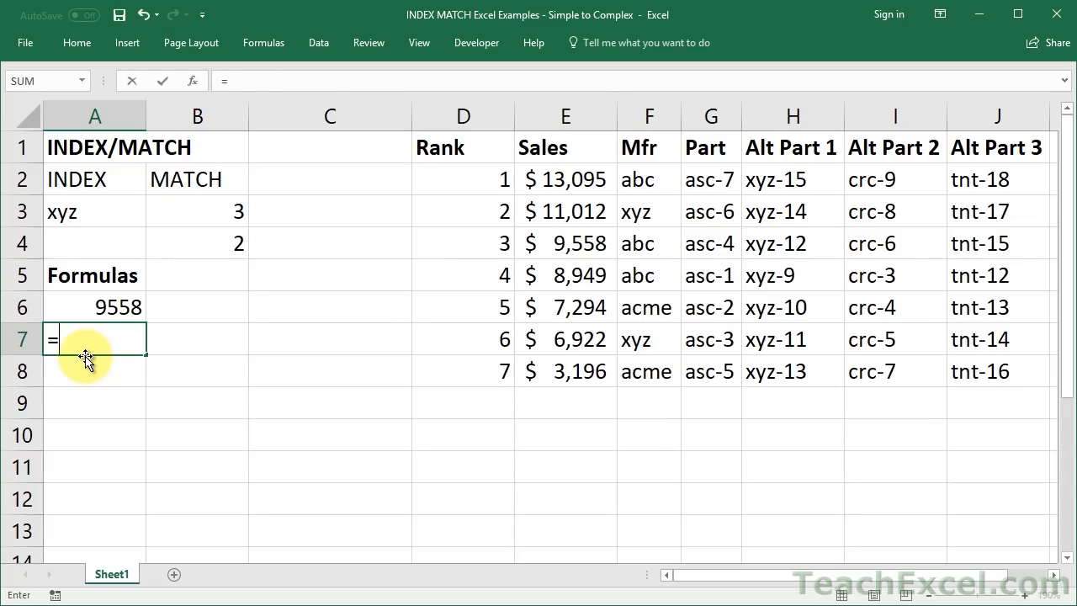
text(index()
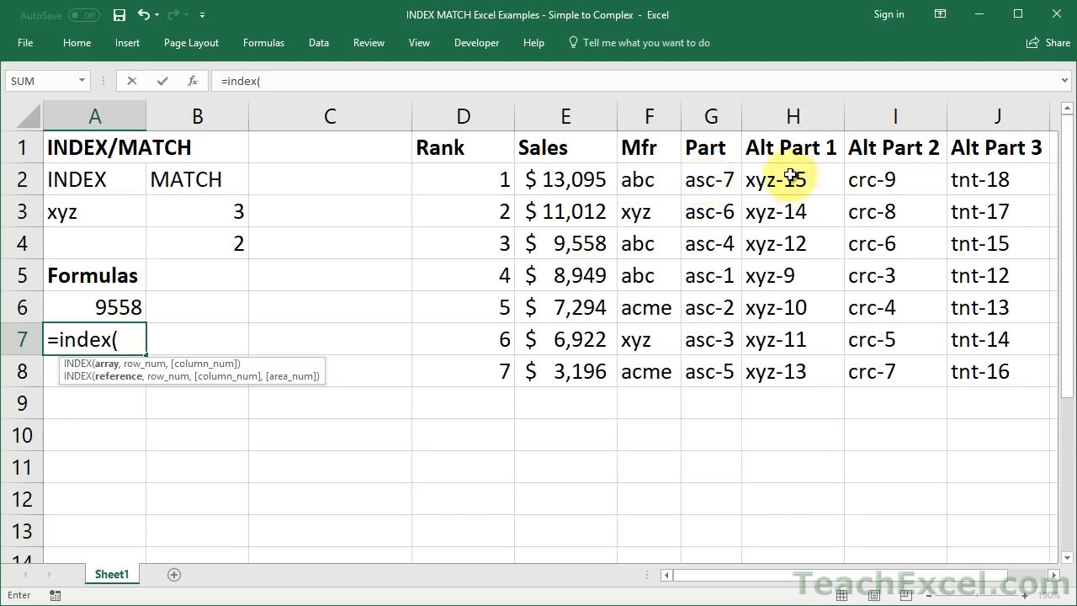
drag(785, 178, 964, 179)
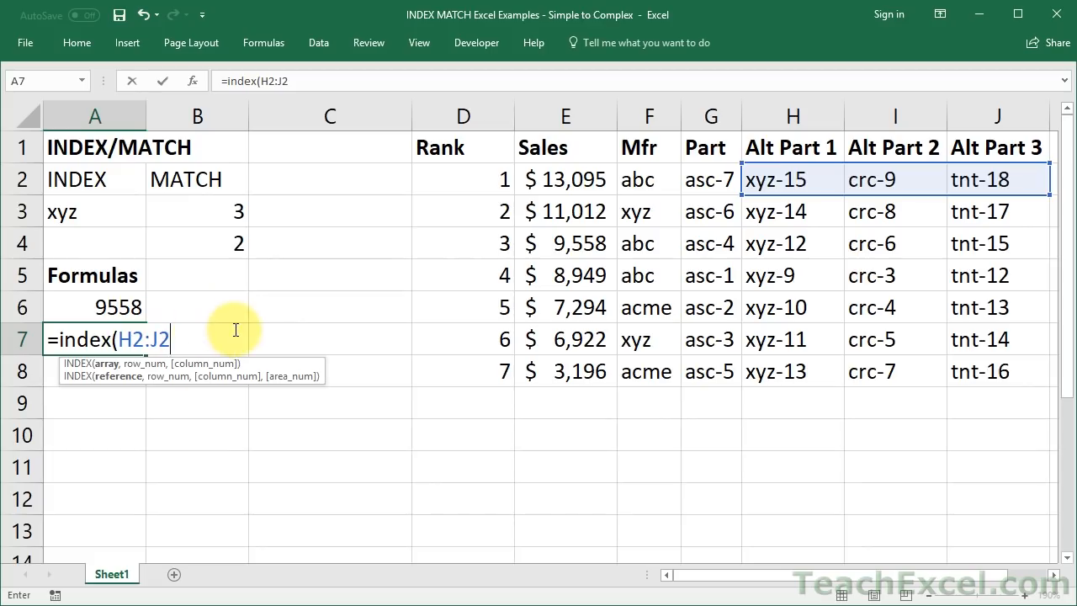
text(,)
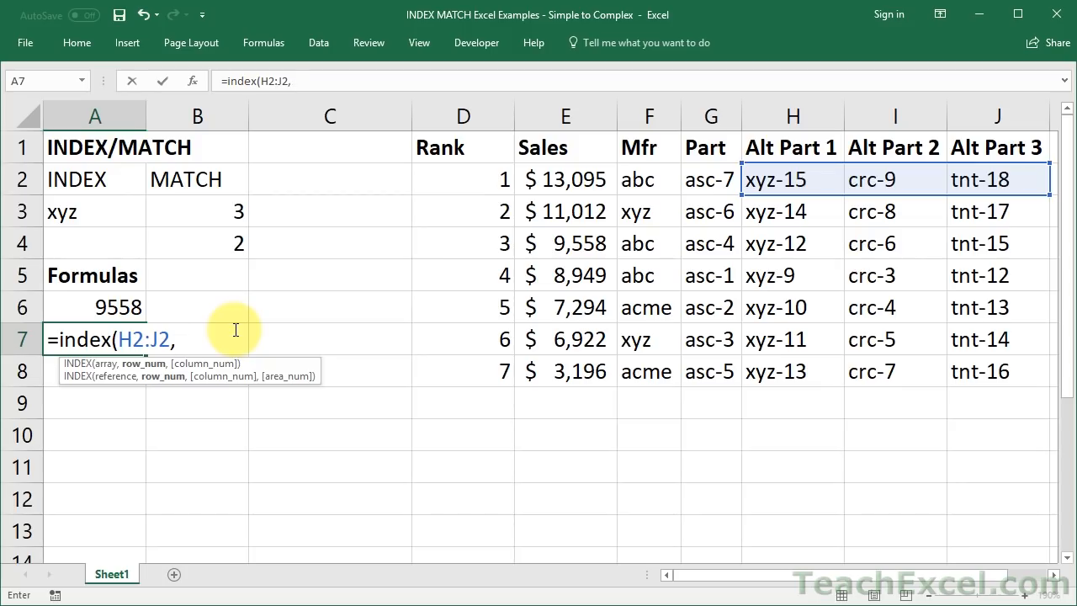
text(,)
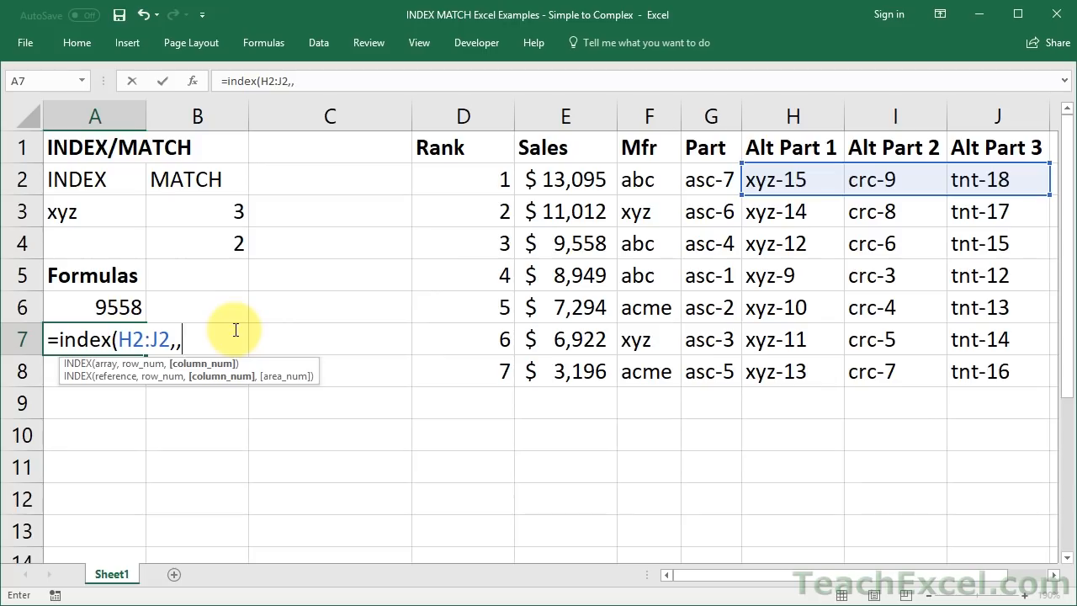
key(BackSpace)
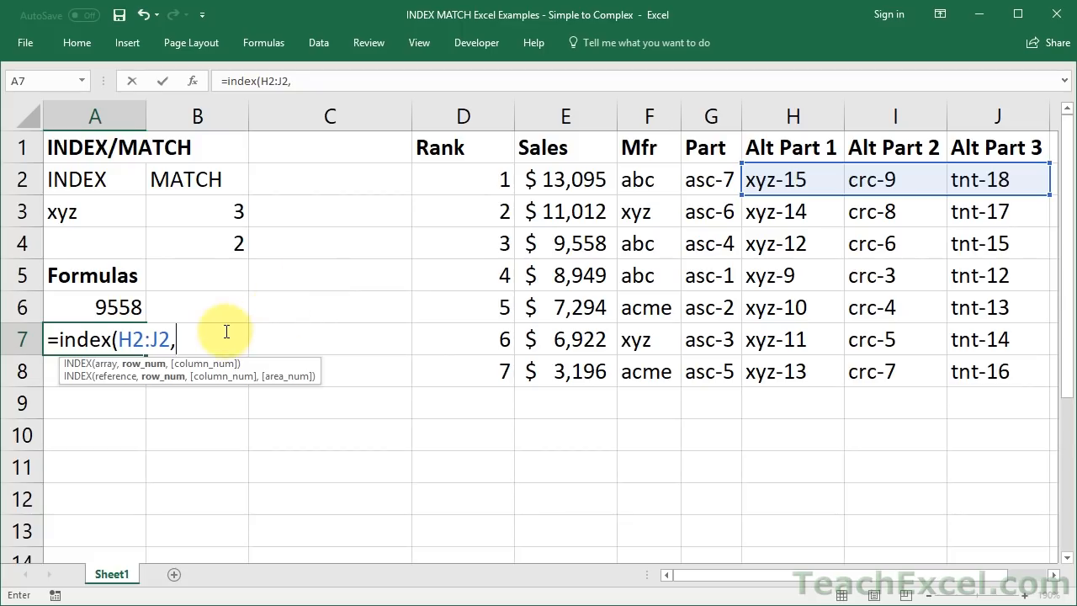
key(BackSpace)
text(,)
key(BackSpace)
- Complete A7's INDEX formula with an exact-match lookup of alt part 2 in the headers: MATCH("alt part 2",H1:J1,0)
text(match)
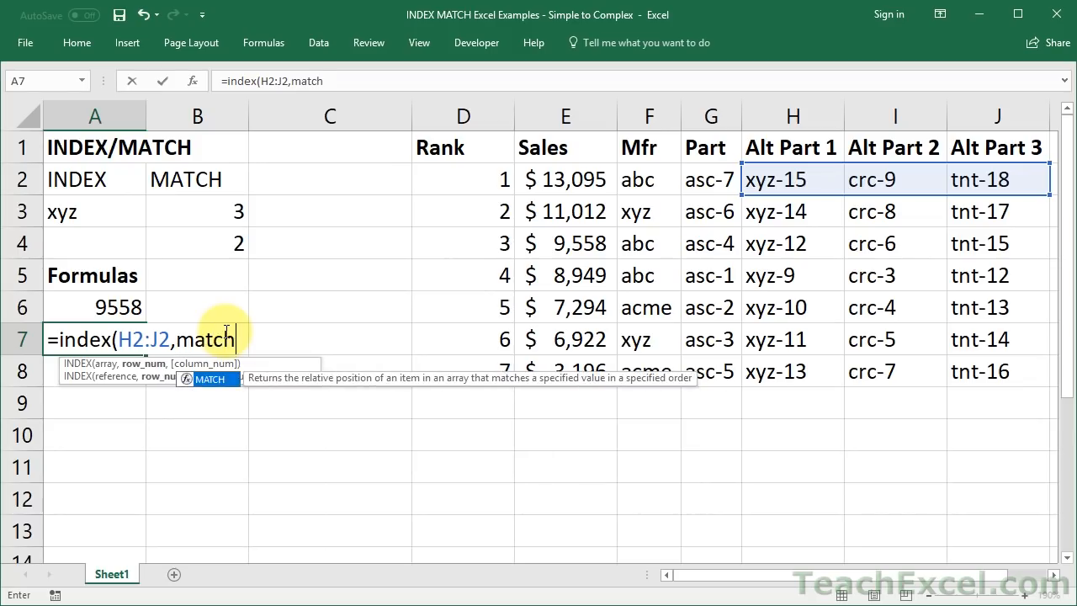
text(()
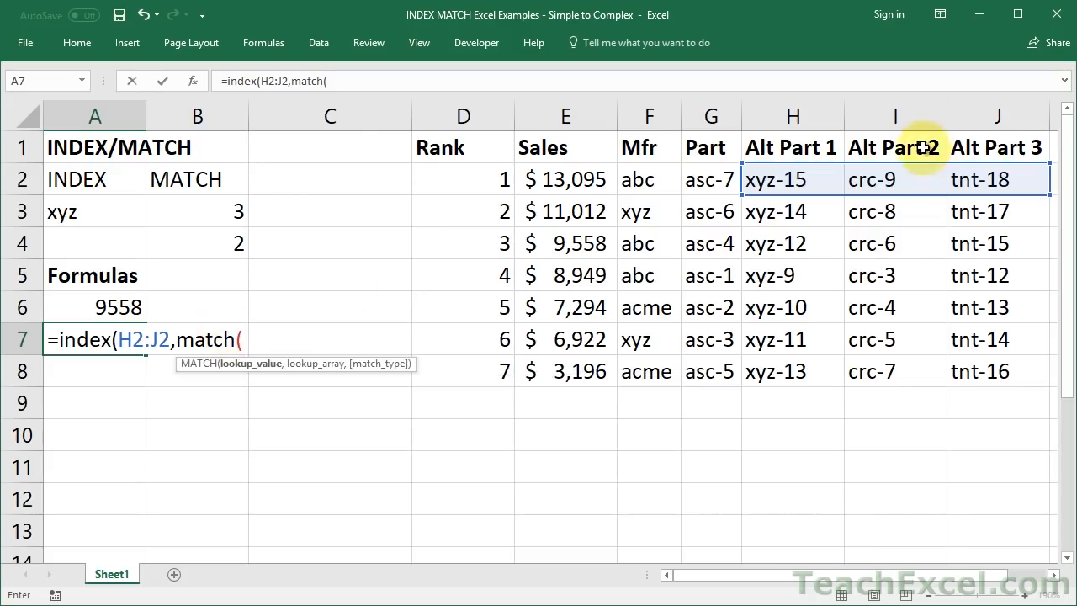
text("alt)
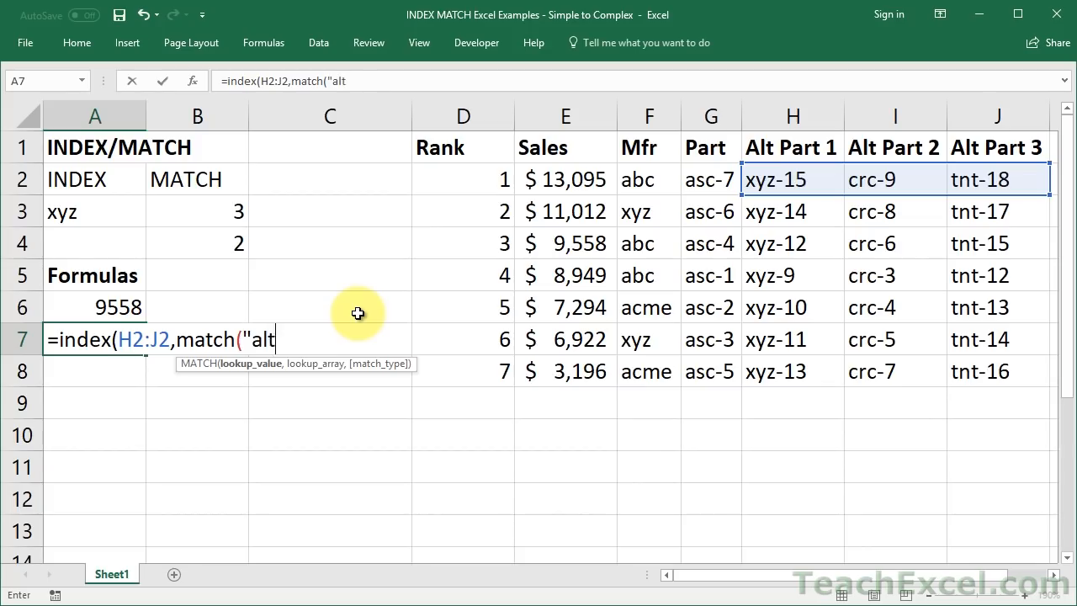
text( part 2",)
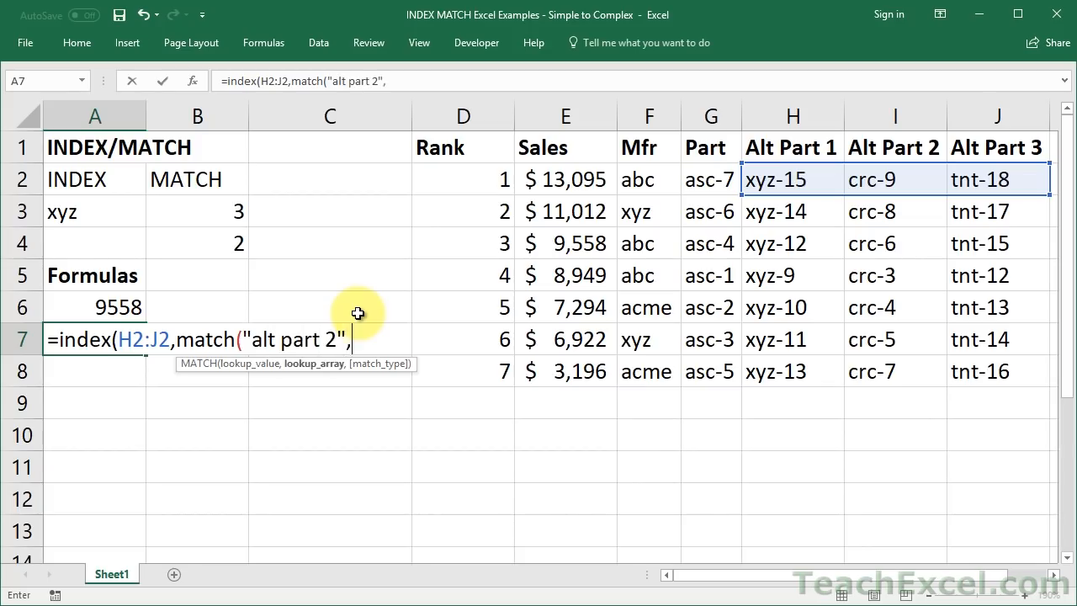
drag(813, 147, 993, 147)
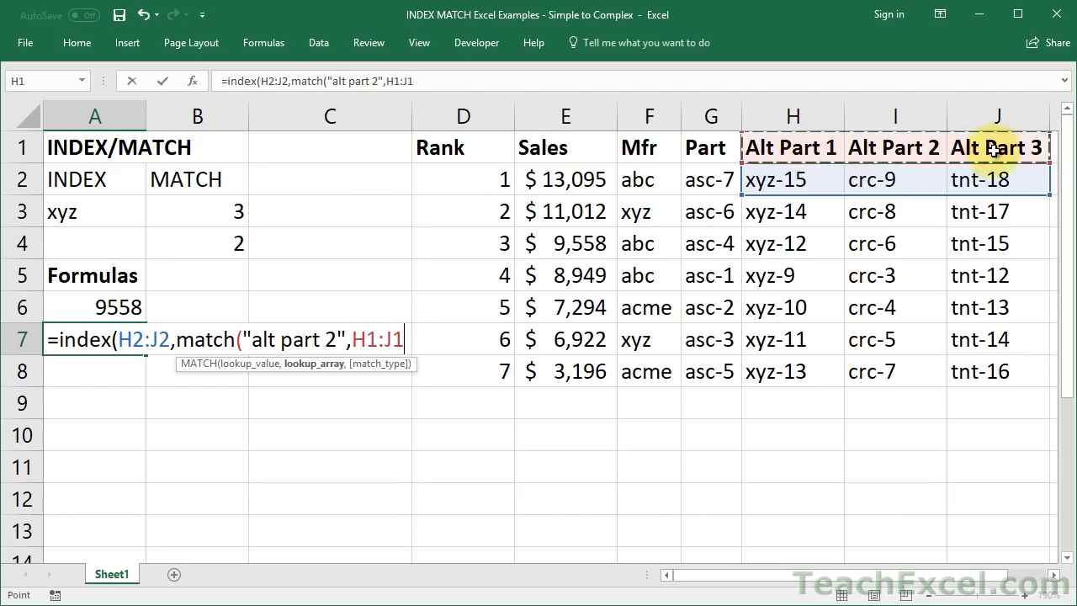
text(,0)
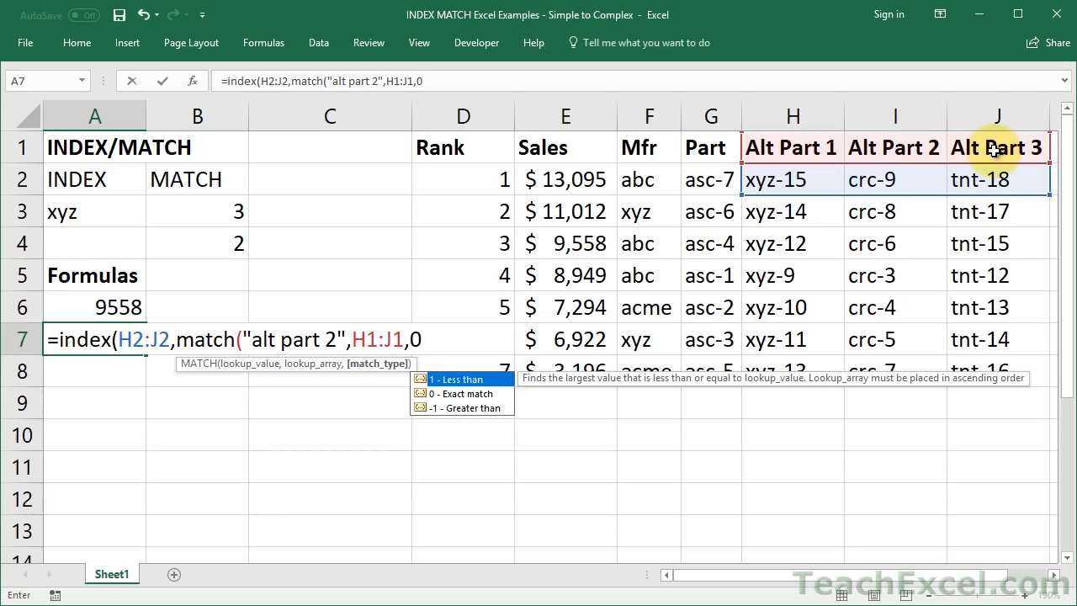
text())
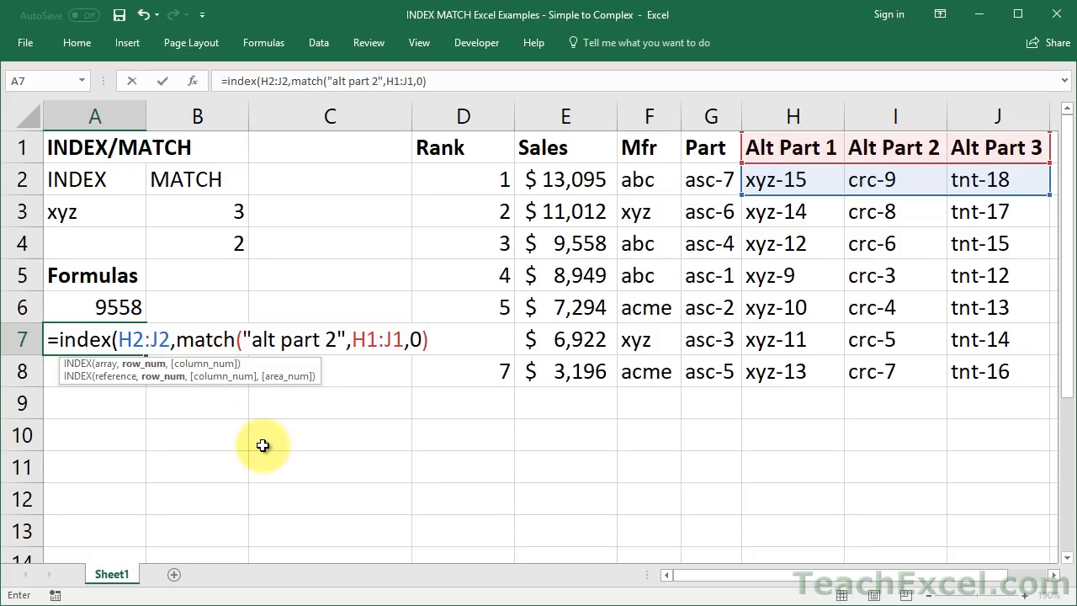
text())
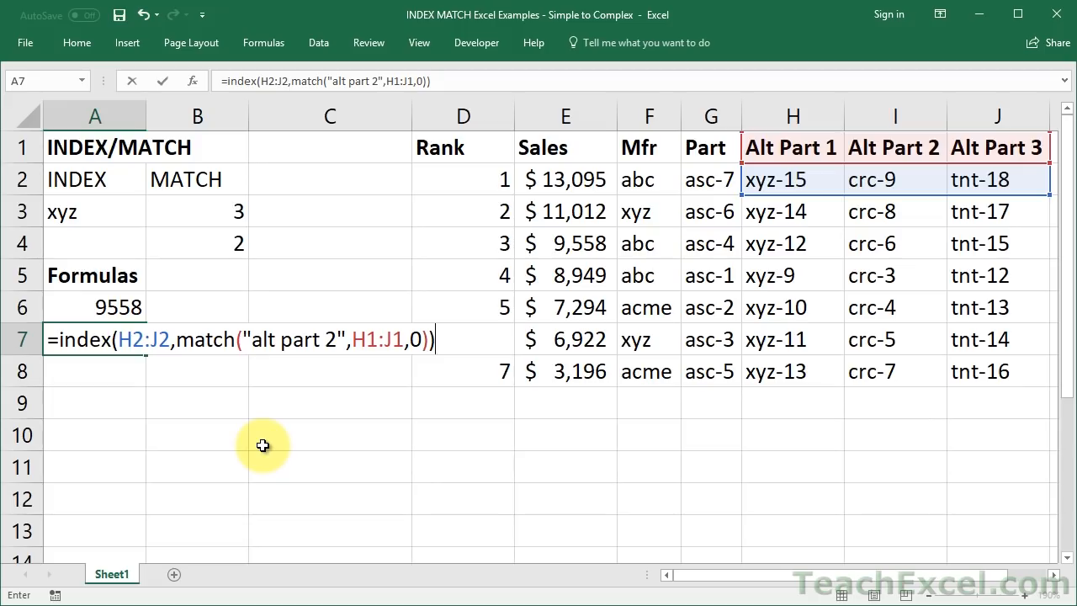
key(ctrl+Return)
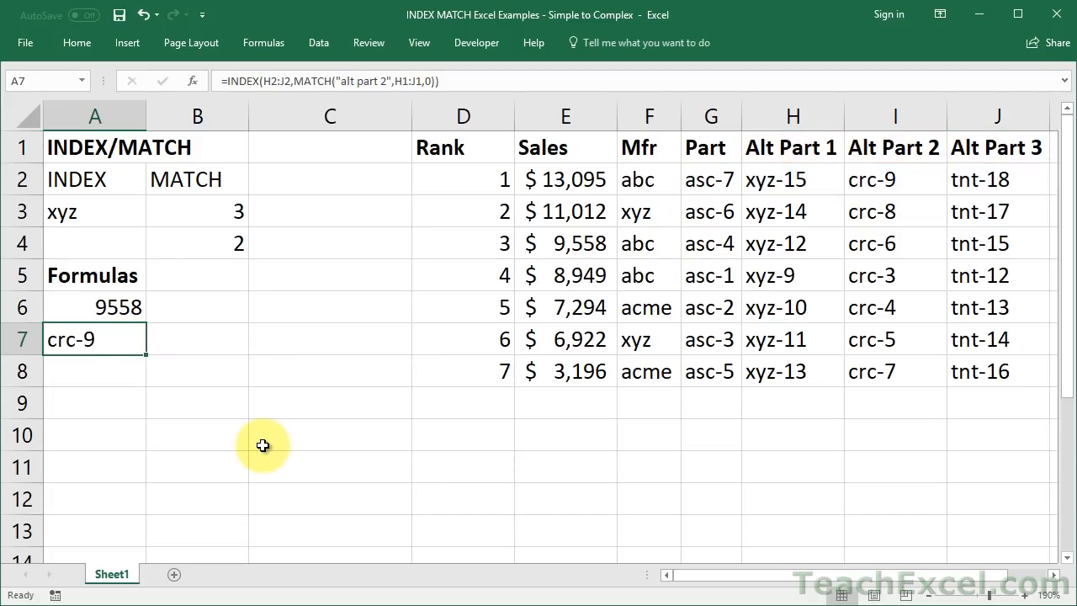
- Insert row number 1 before the MATCH function in A7's INDEX formula so that MATCH supplies the column number
double_click(65, 338)
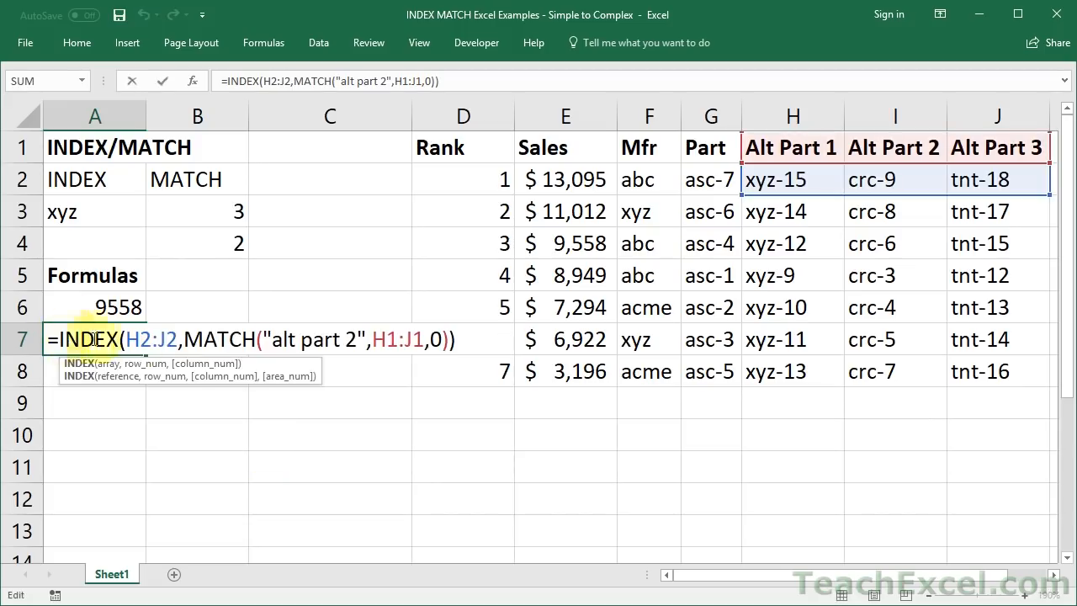
click(183, 339)
drag(184, 339, 452, 341)
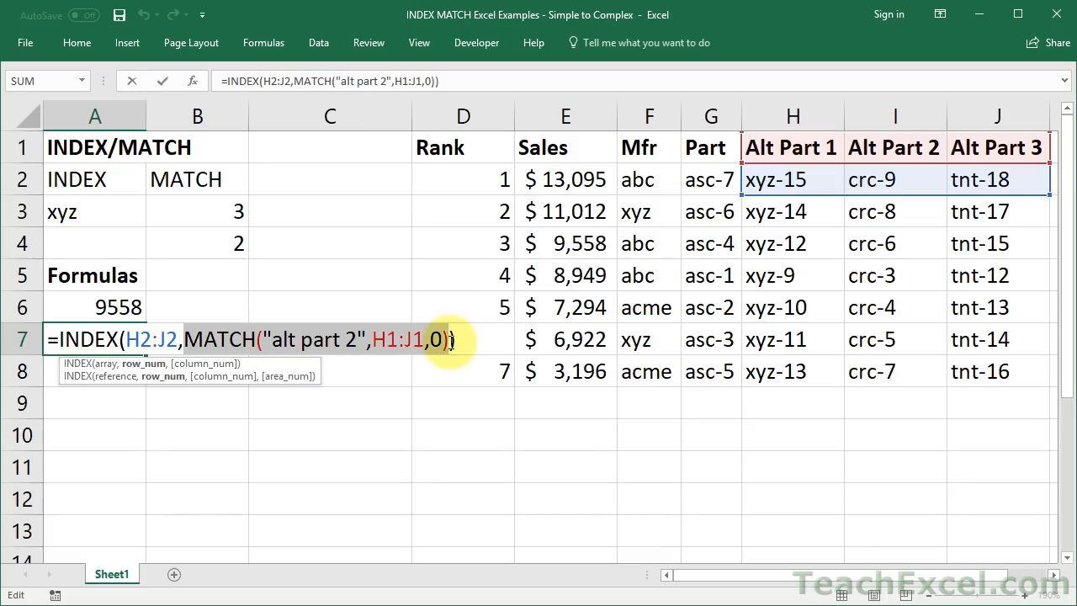
click(184, 339)
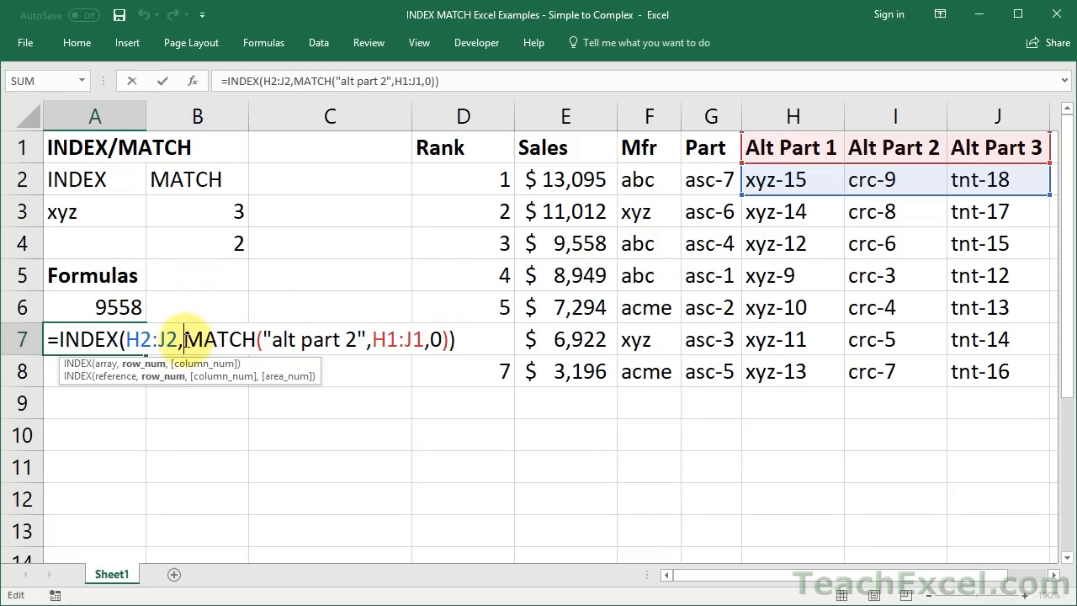
text(1)
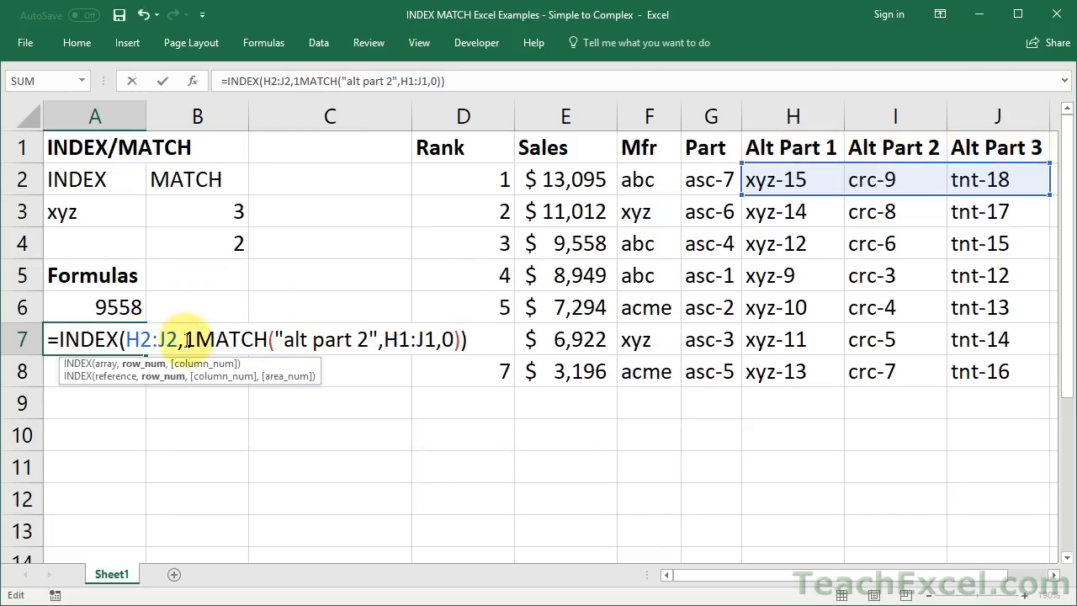
text(,)
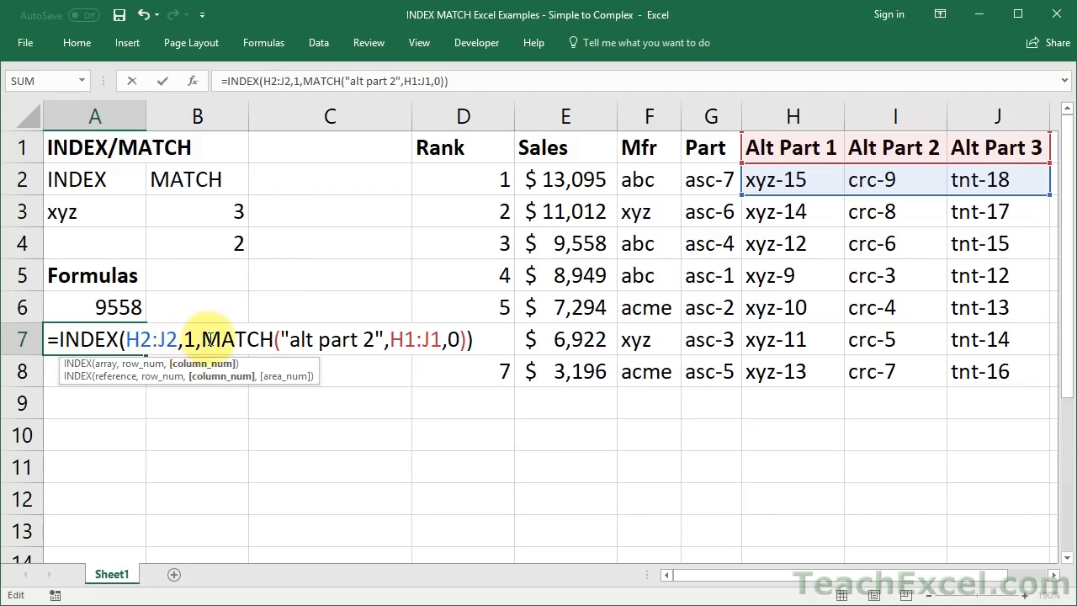
key(Return)
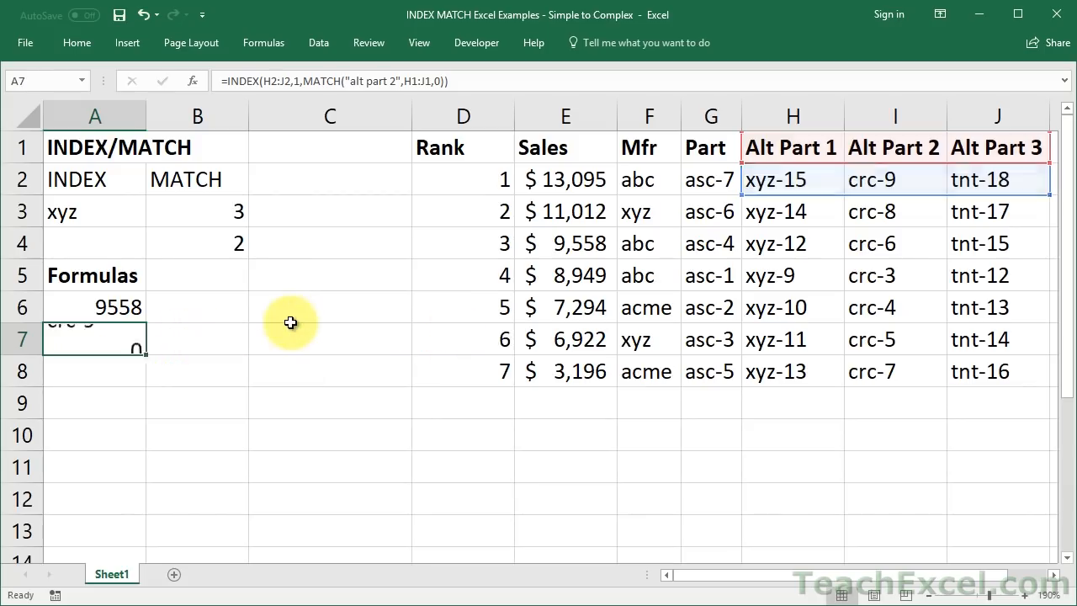
- Try leaving the row number argument blank in A7's INDEX formula, and undo that change
double_click(122, 340)
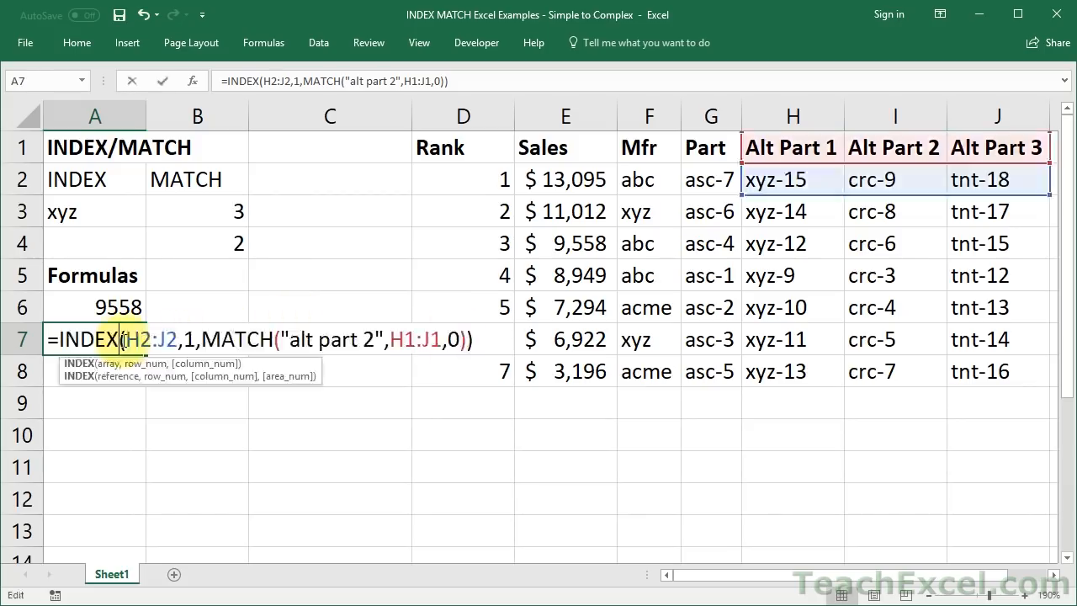
click(187, 340)
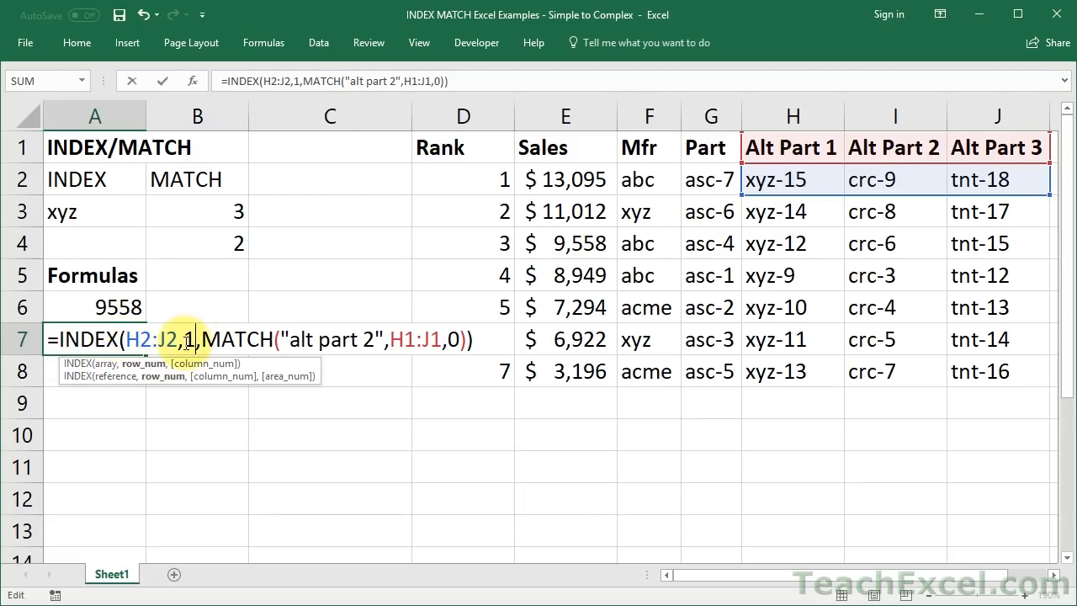
key(BackSpace)
key(ctrl+Return)
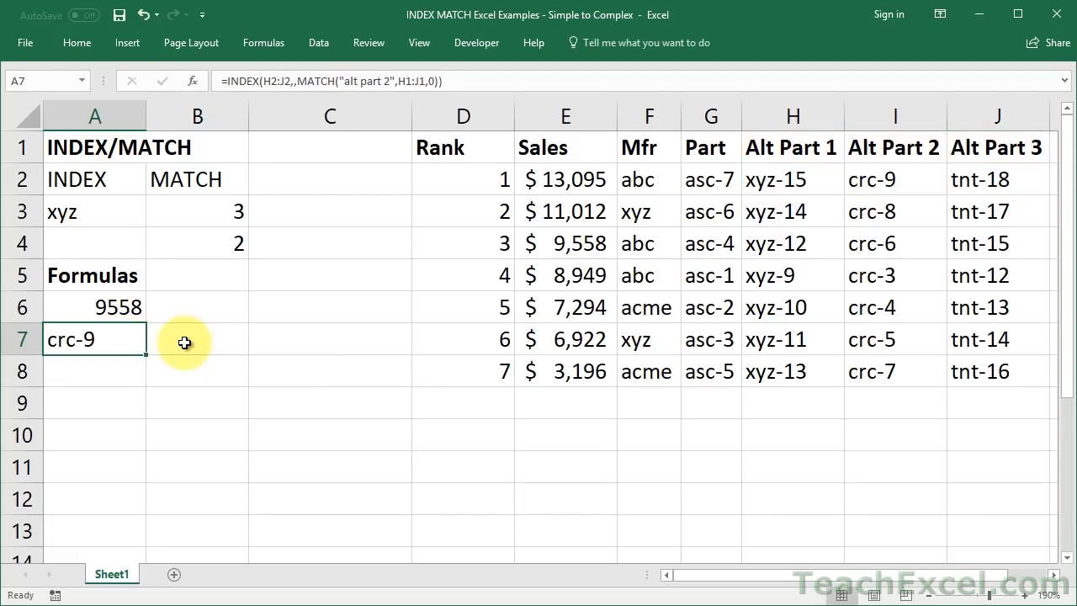
key(ctrl+z)
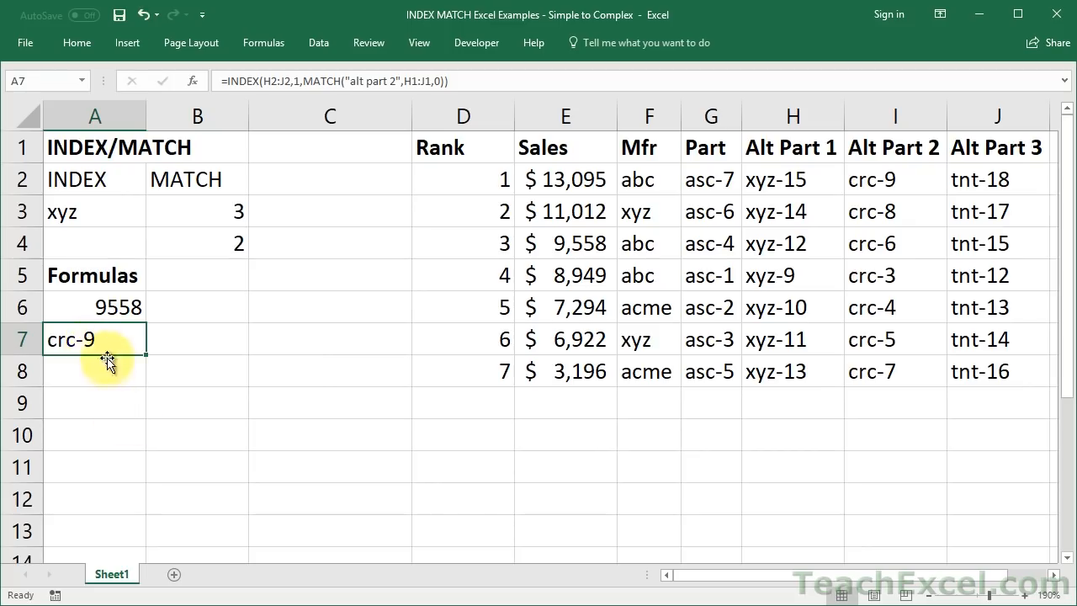
- Examine the MATCH function used as the column number in A7's INDEX formula, leaving the formula as it is
double_click(128, 340)
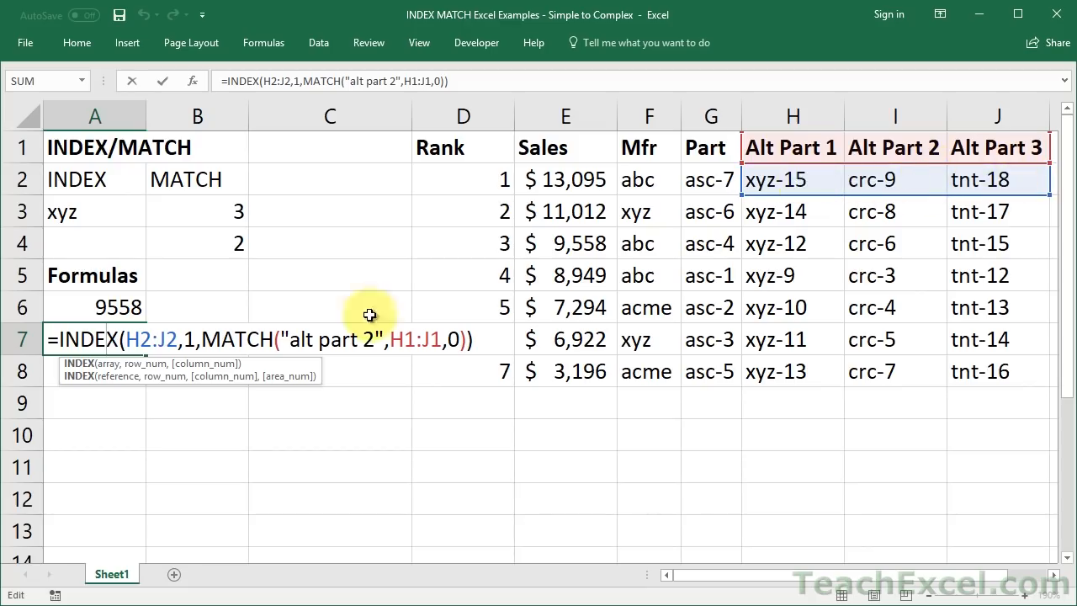
drag(208, 331, 468, 337)
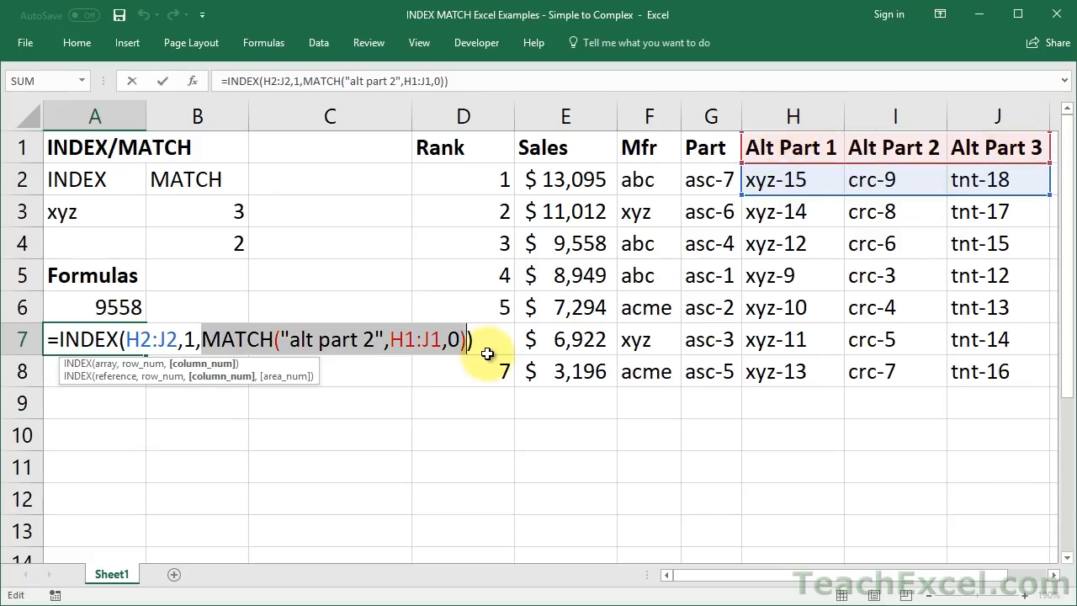
key(Return)
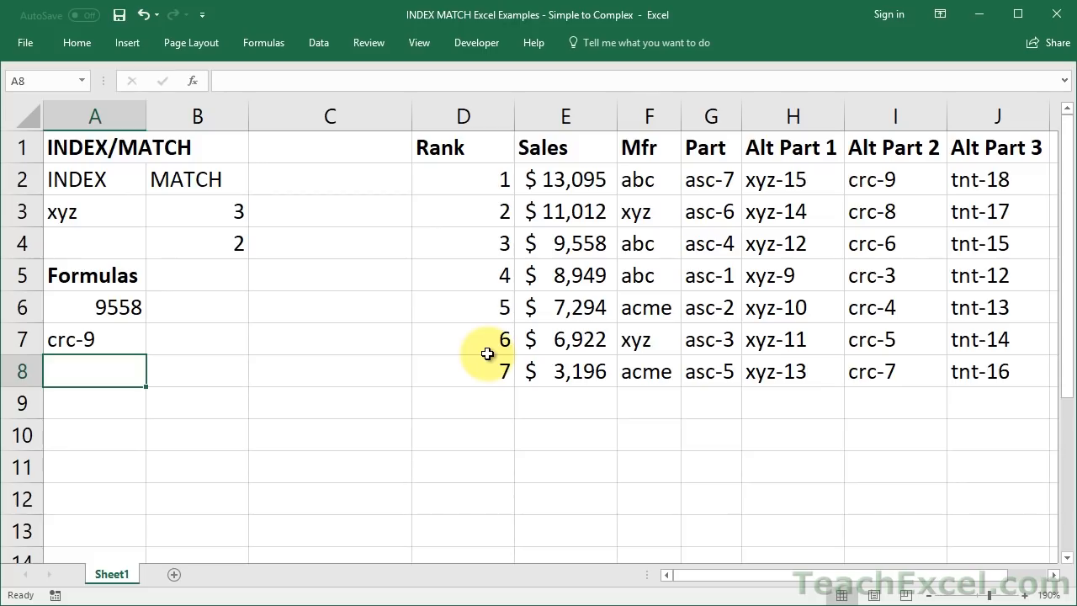
- Start an INDEX formula in cell A8 with all the alternate part data, H2:J8, as its array
text(=index)
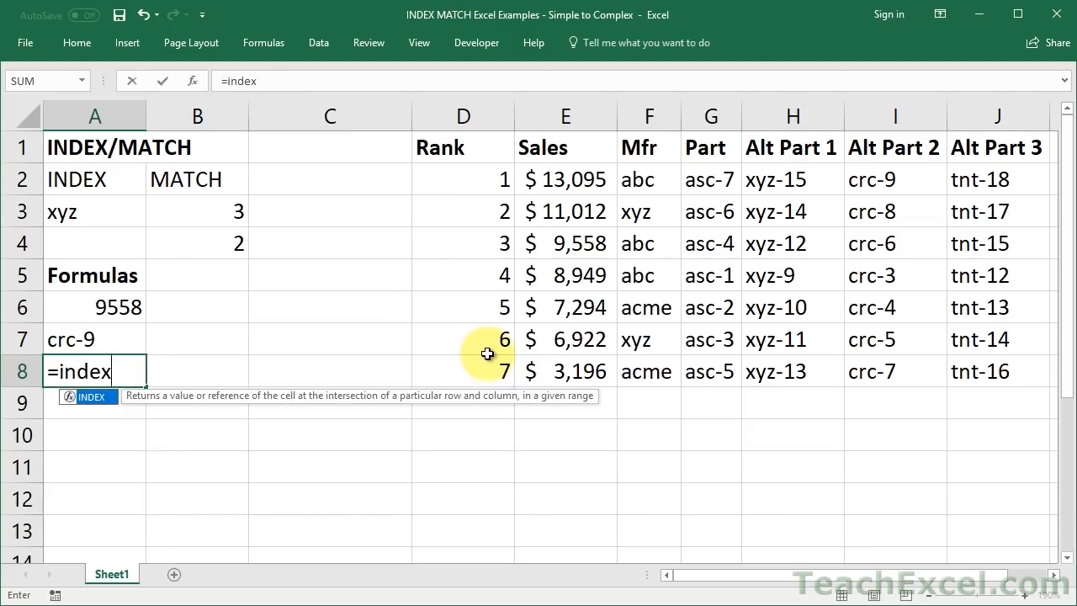
key(Tab)
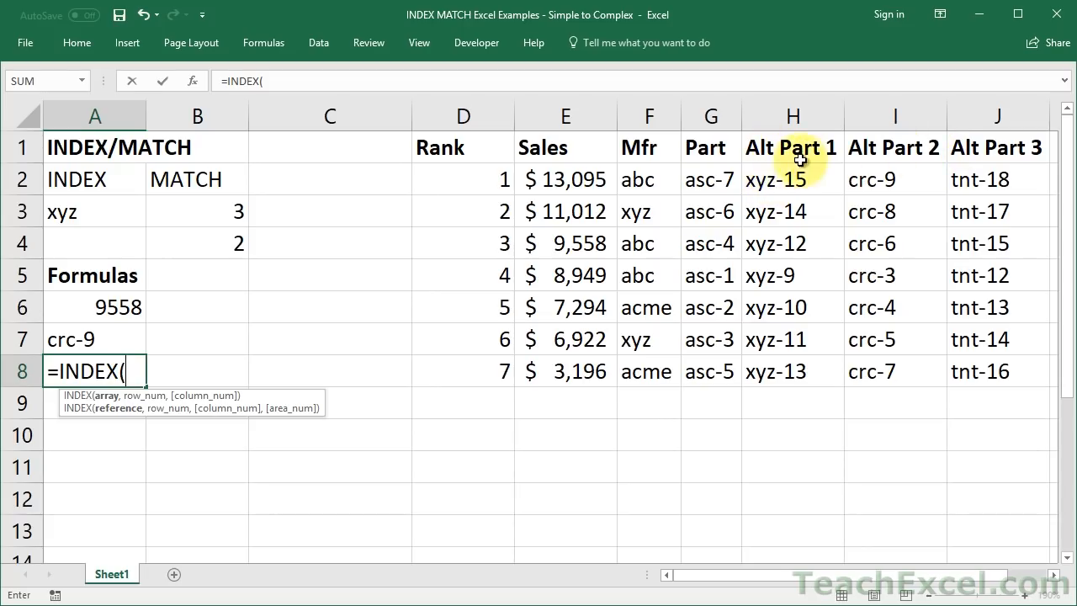
drag(786, 179, 982, 376)
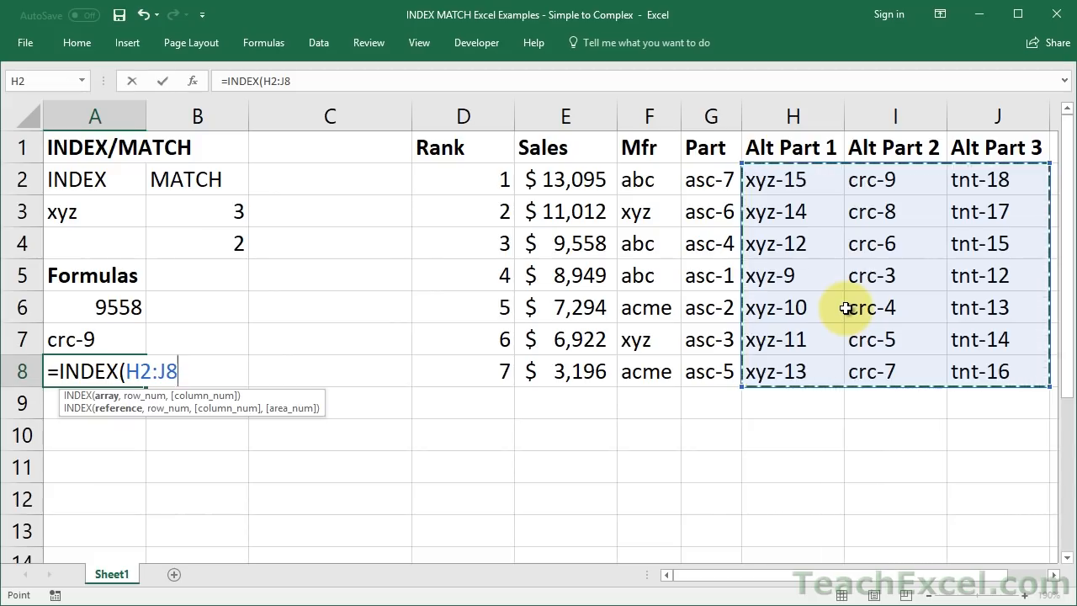
text(,)
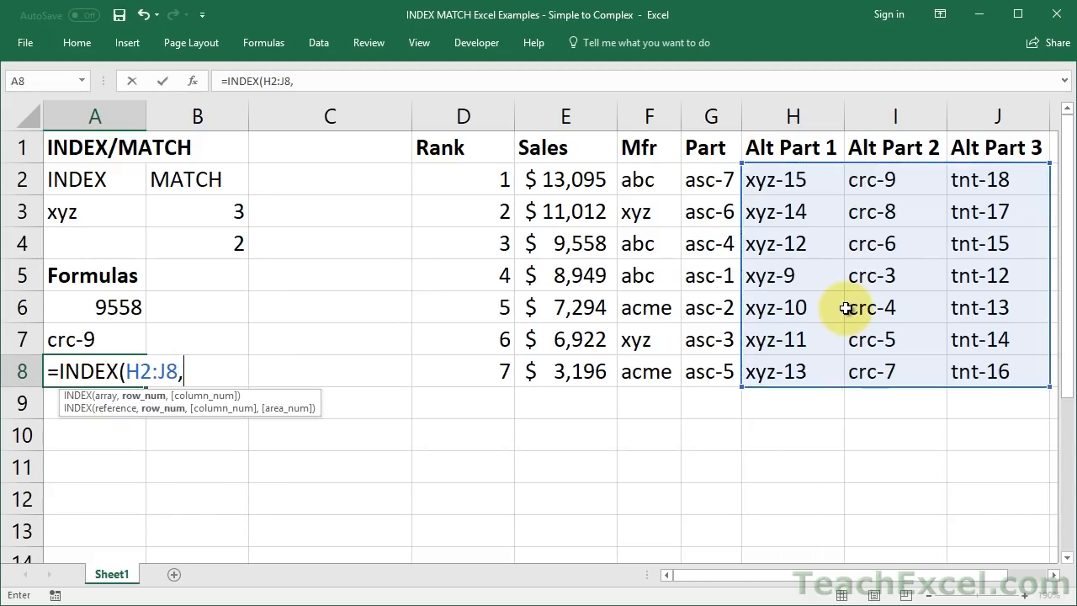
- Add an exact-match lookup of asc-4 in the Part column as A8's row number: MATCH("asc-4",G2:G8,0)
text(matc)
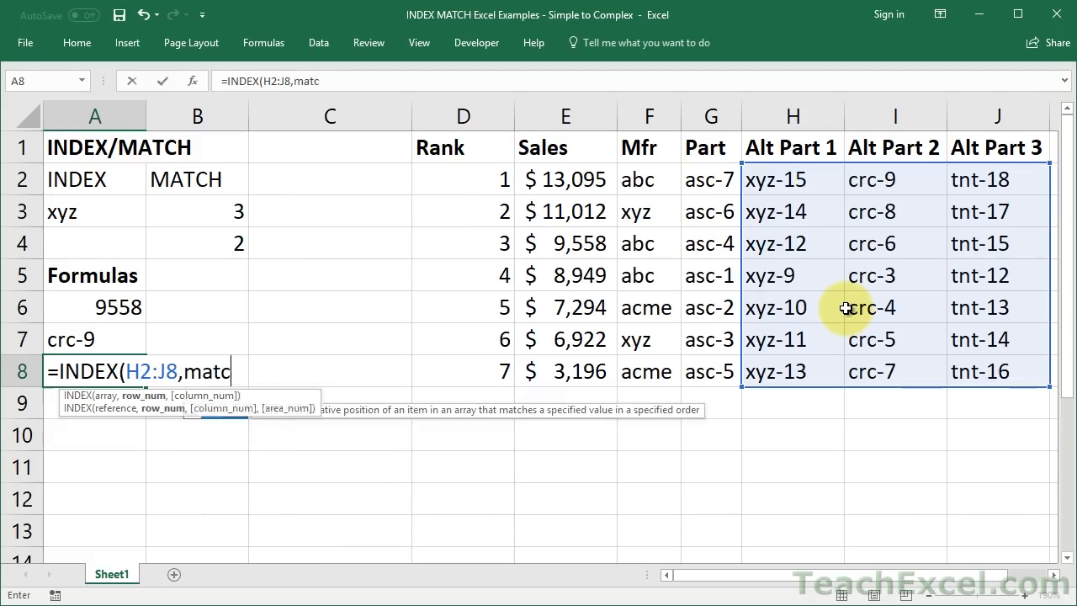
text(h()
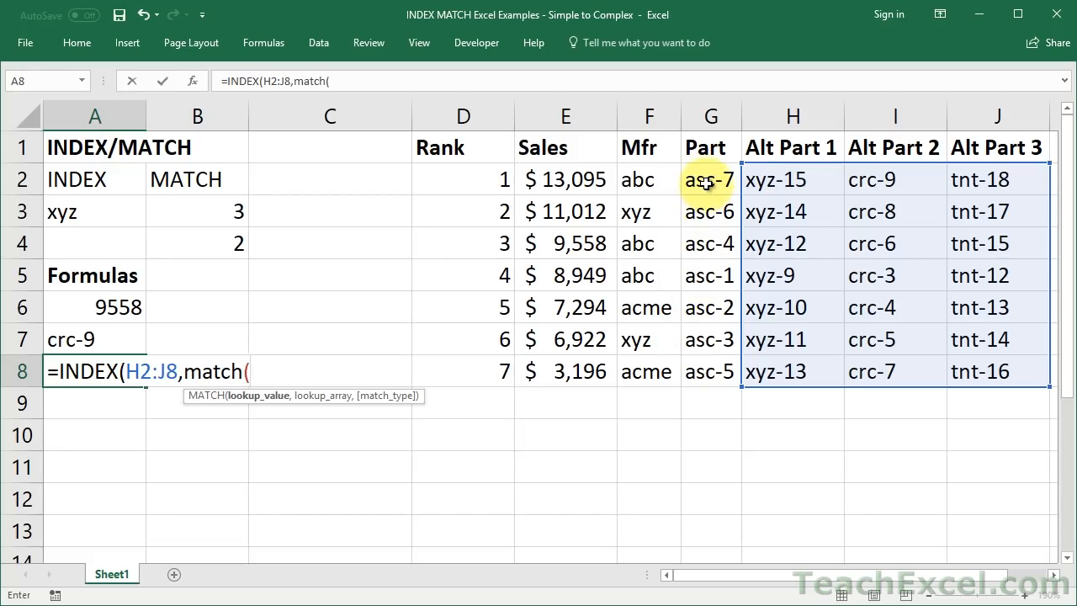
text("asc-4")
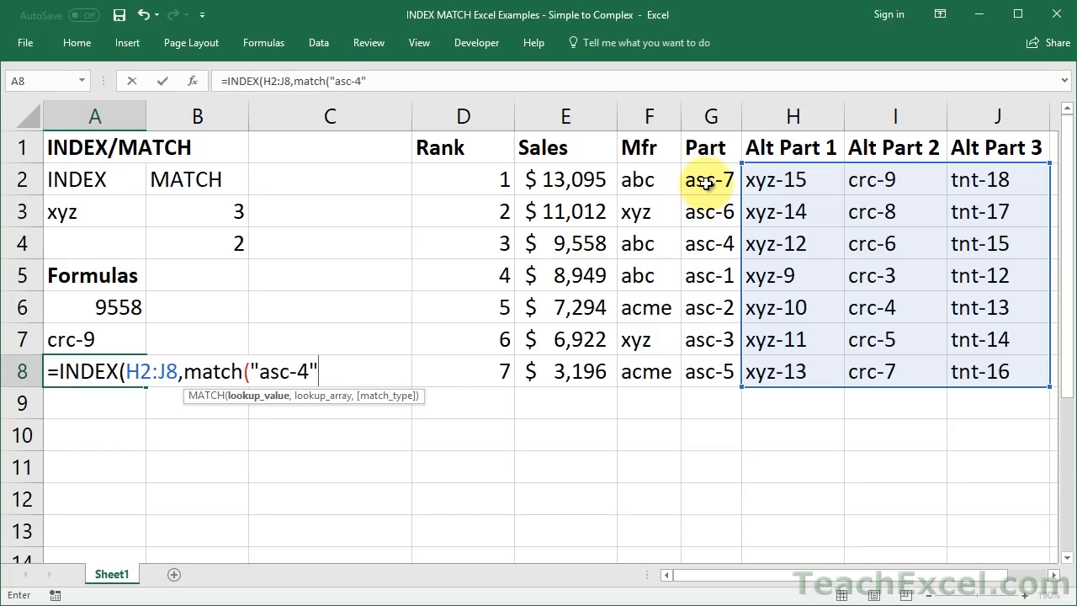
text(,)
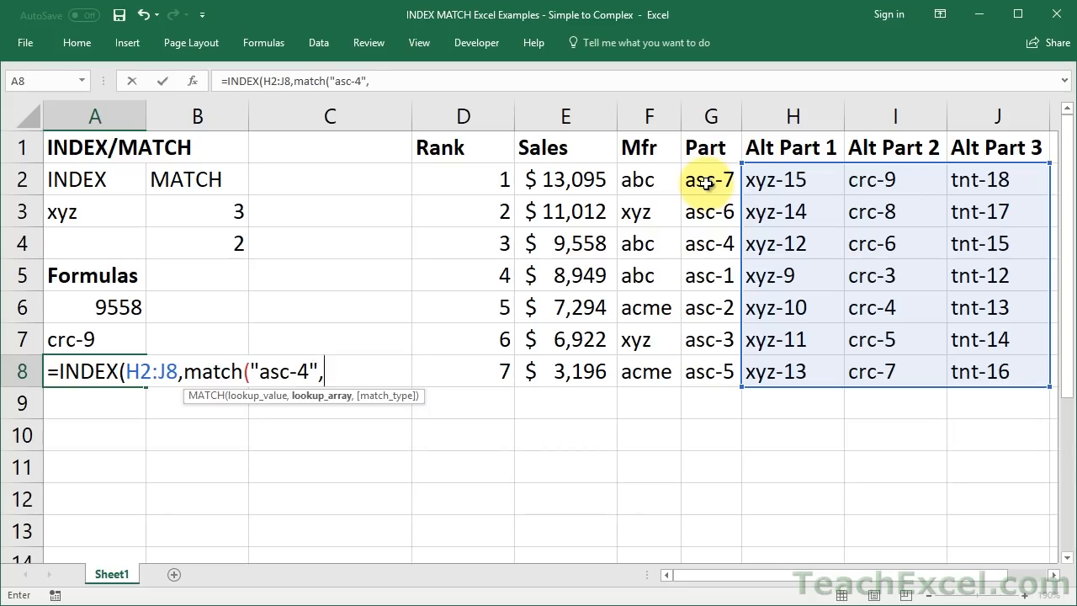
drag(705, 183, 709, 370)
text(,)
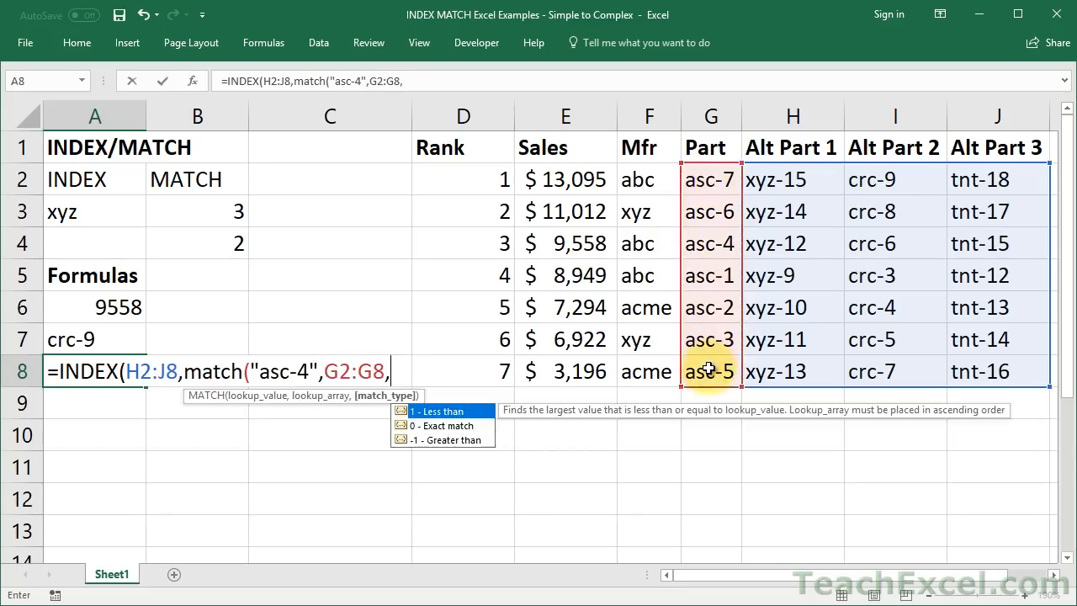
text(0))
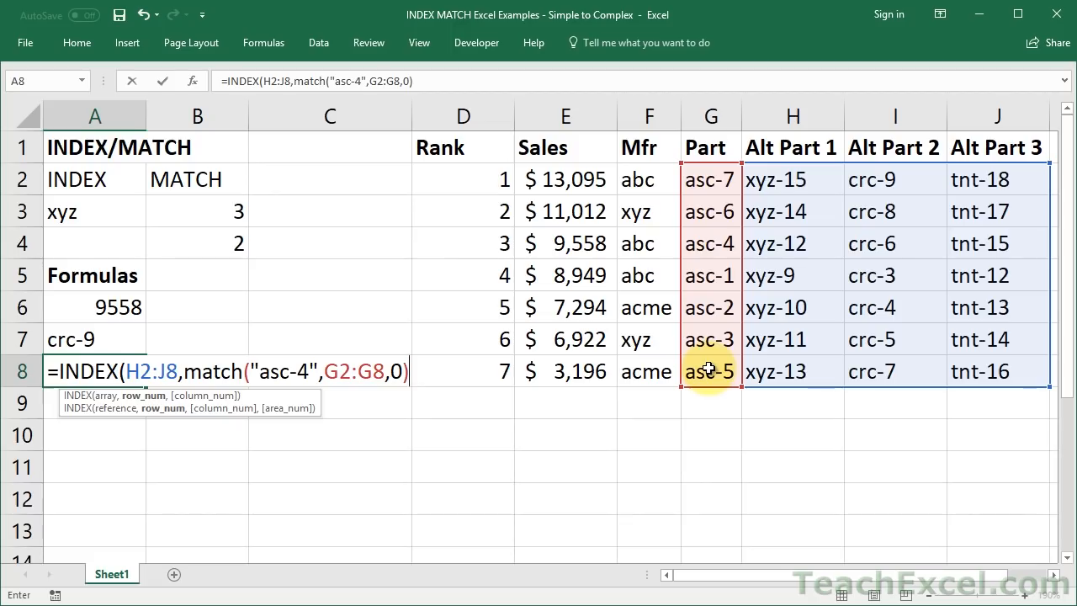
- Complete A8's INDEX formula with MATCH("alt part 2",H1:J1,0) as the column number, and check the result against the asc-4 row
text(,)
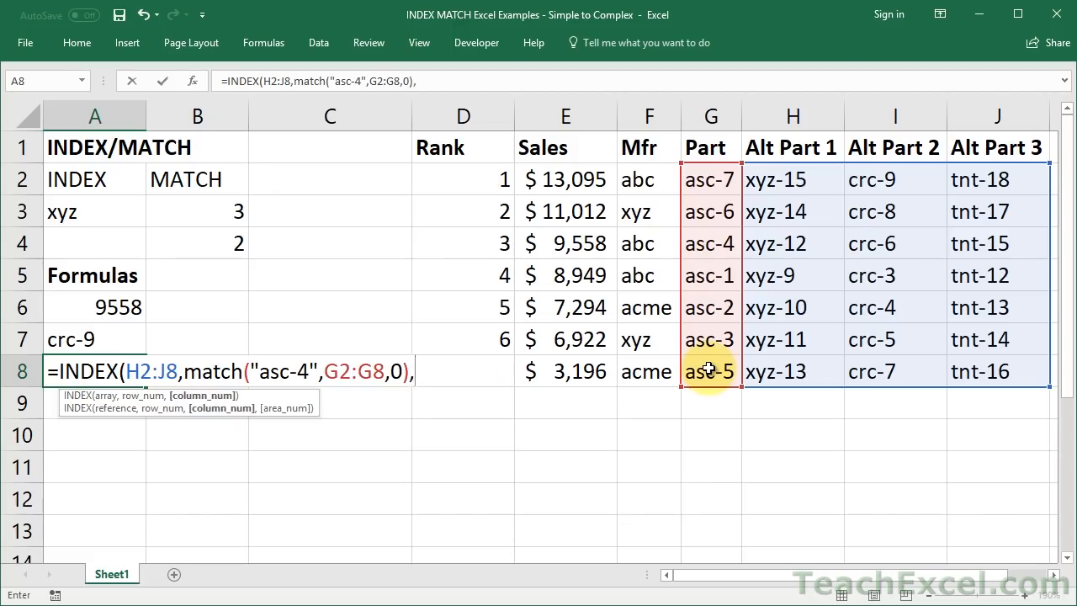
text(match)
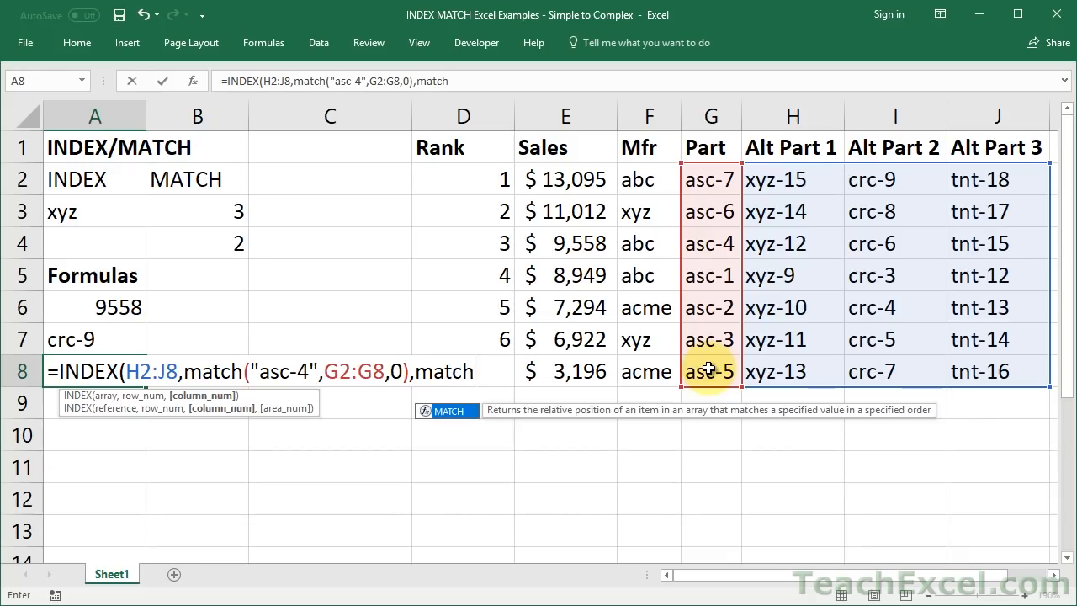
text(()
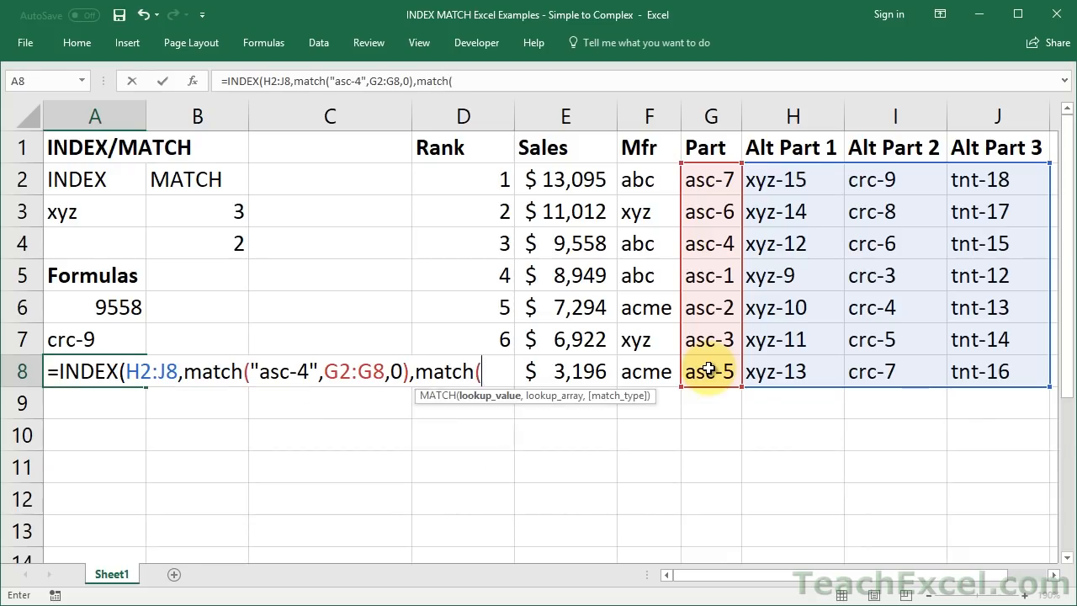
text("alt)
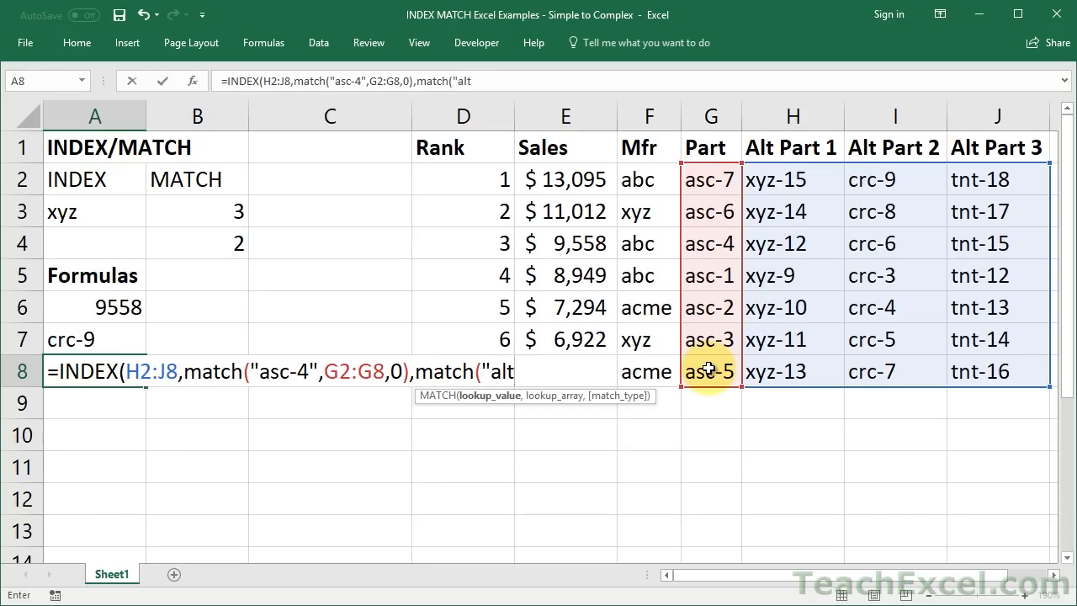
text( part)
text(2)
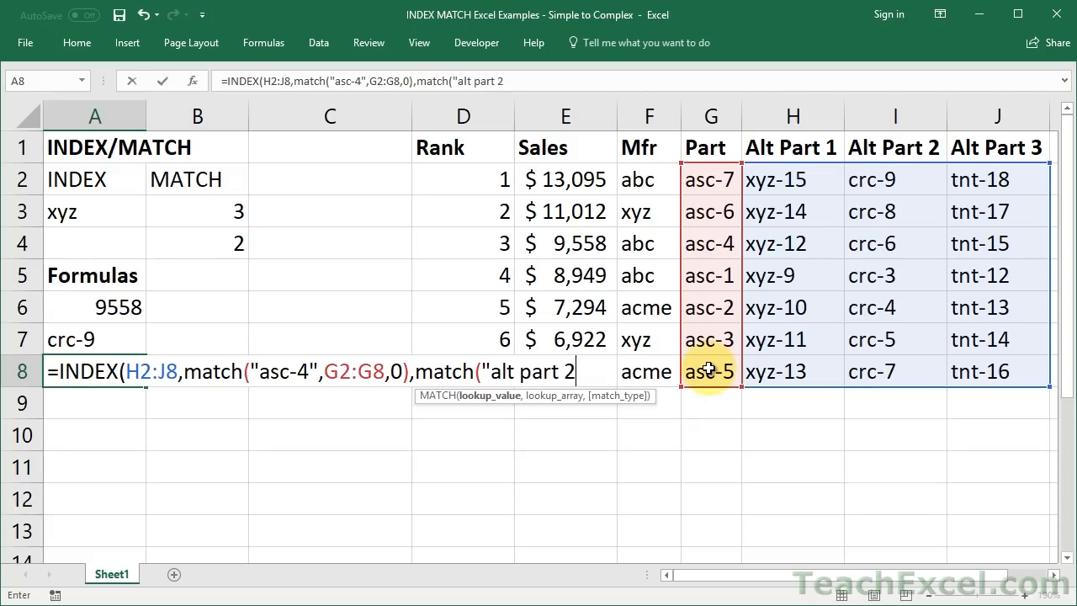
text(",)
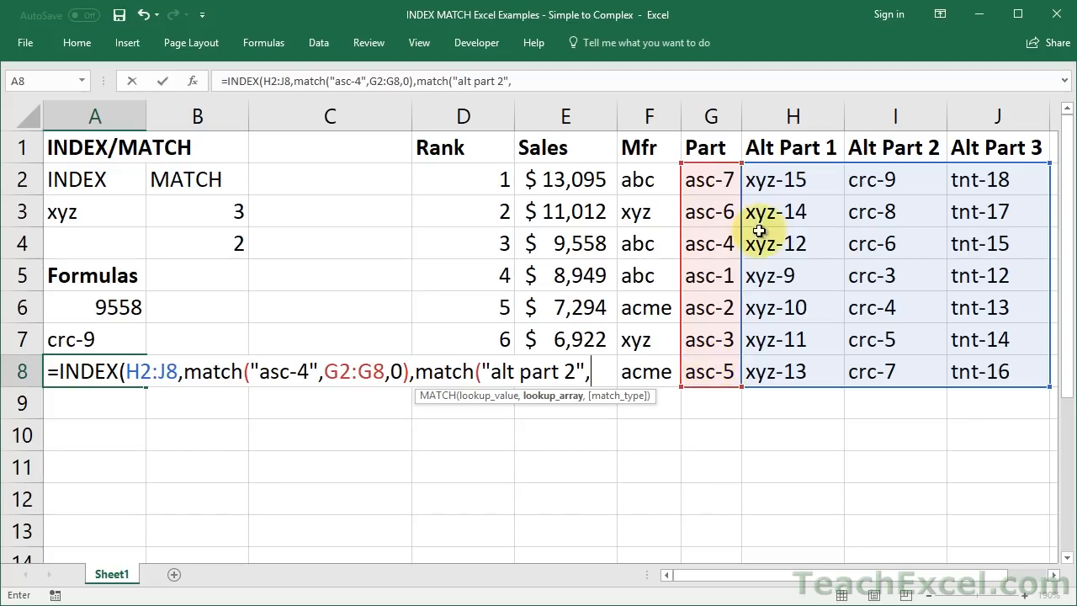
drag(766, 149, 983, 150)
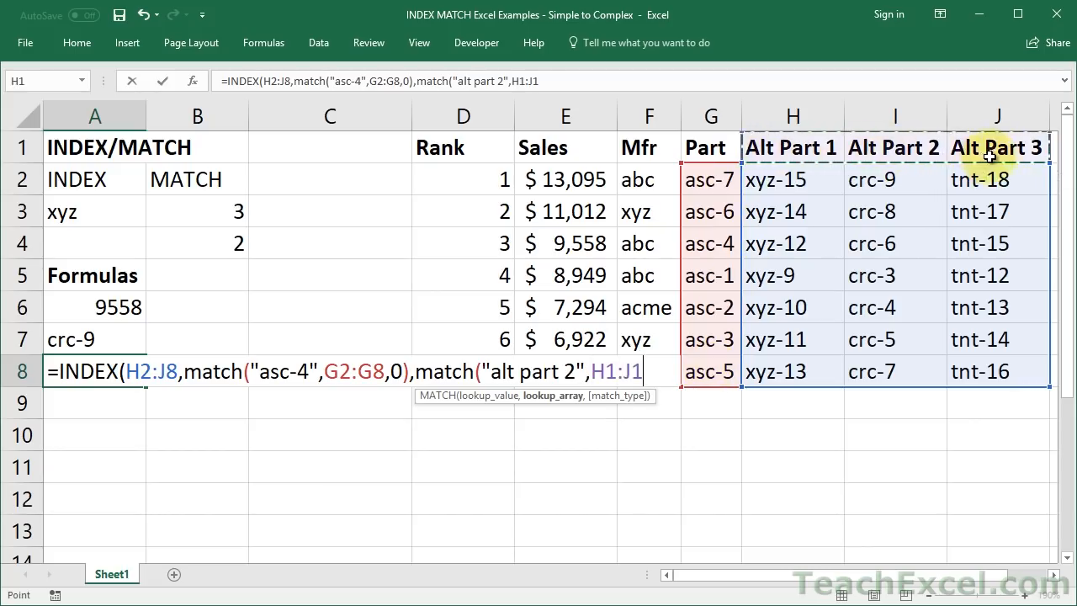
text(,0)
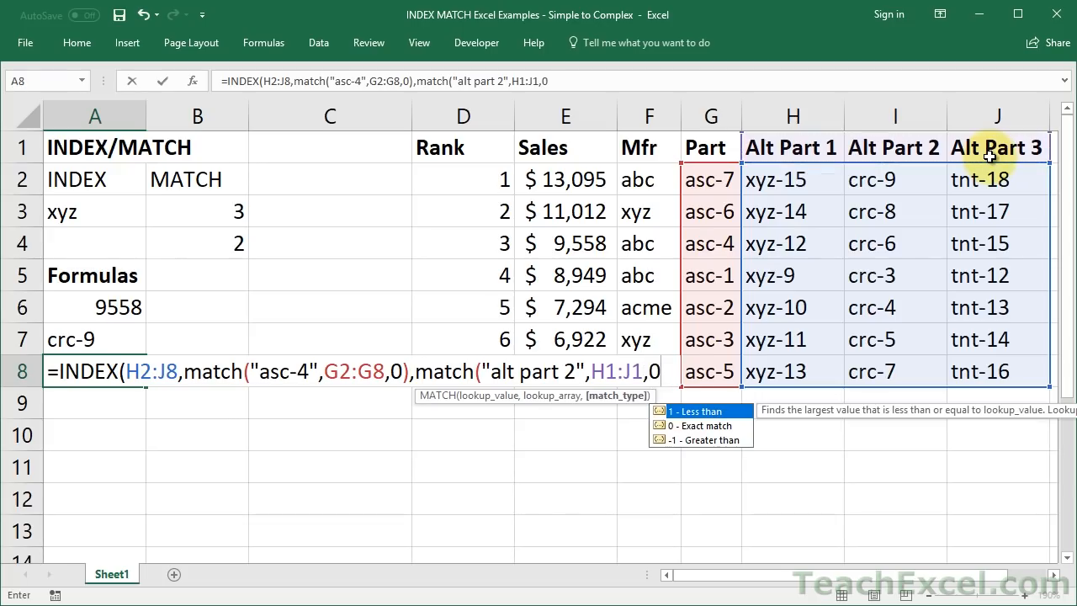
text()))
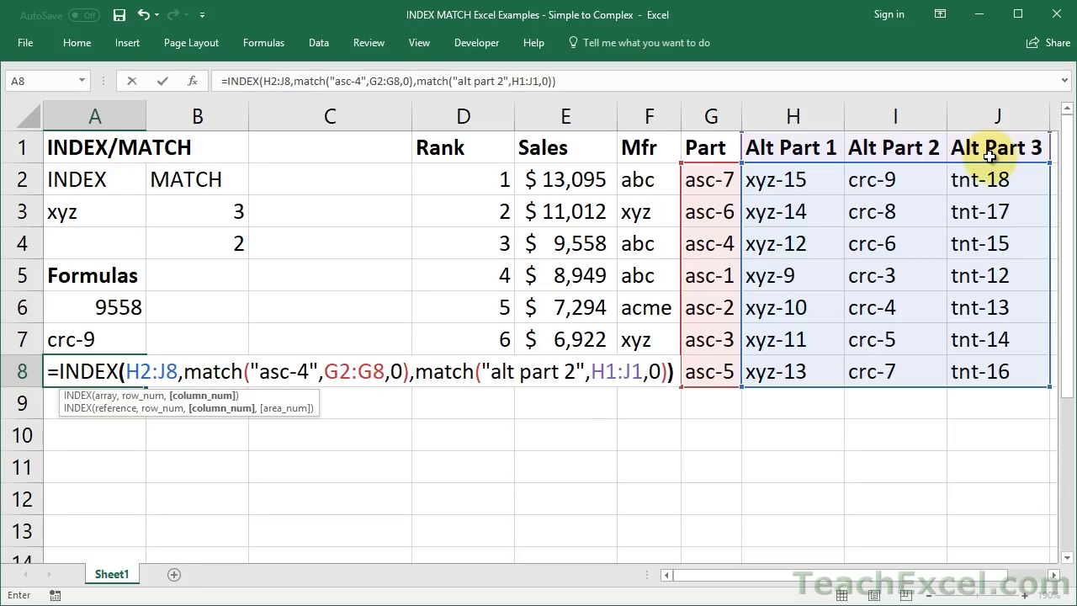
text())
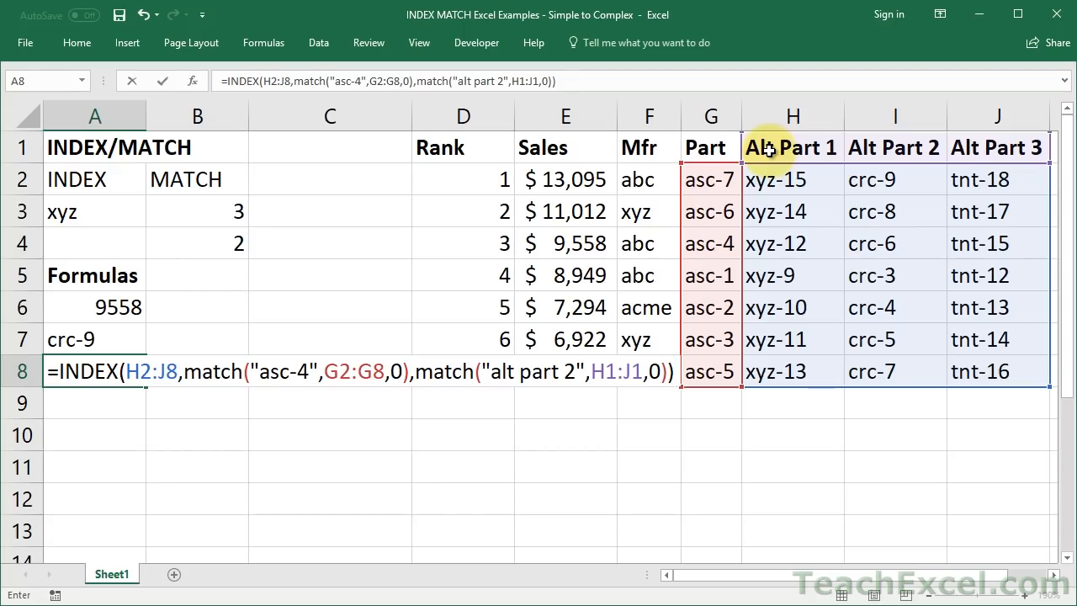
key(ctrl+Return)
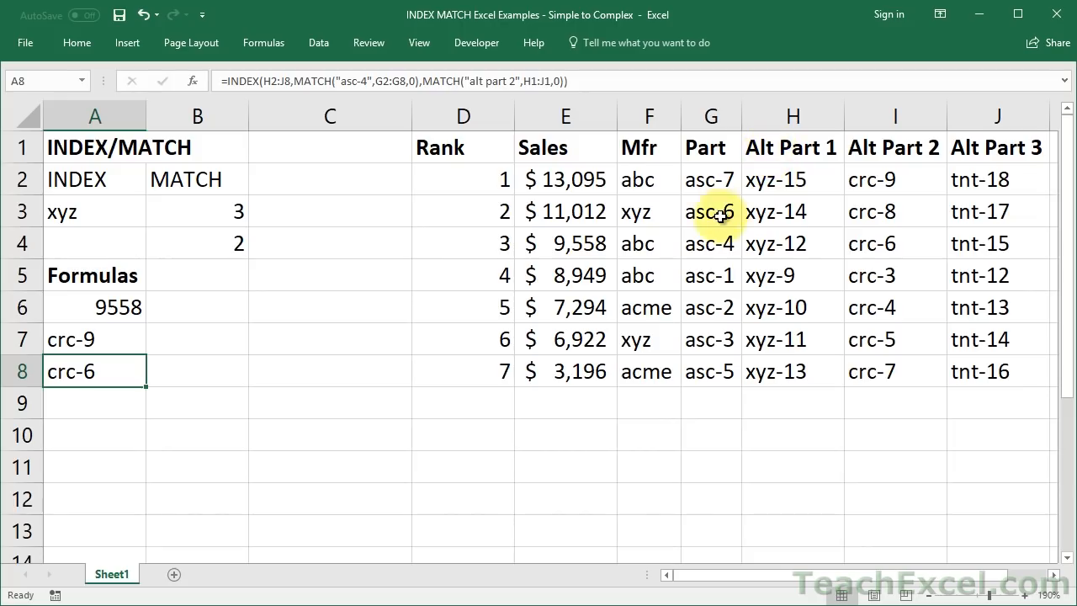
click(703, 246)
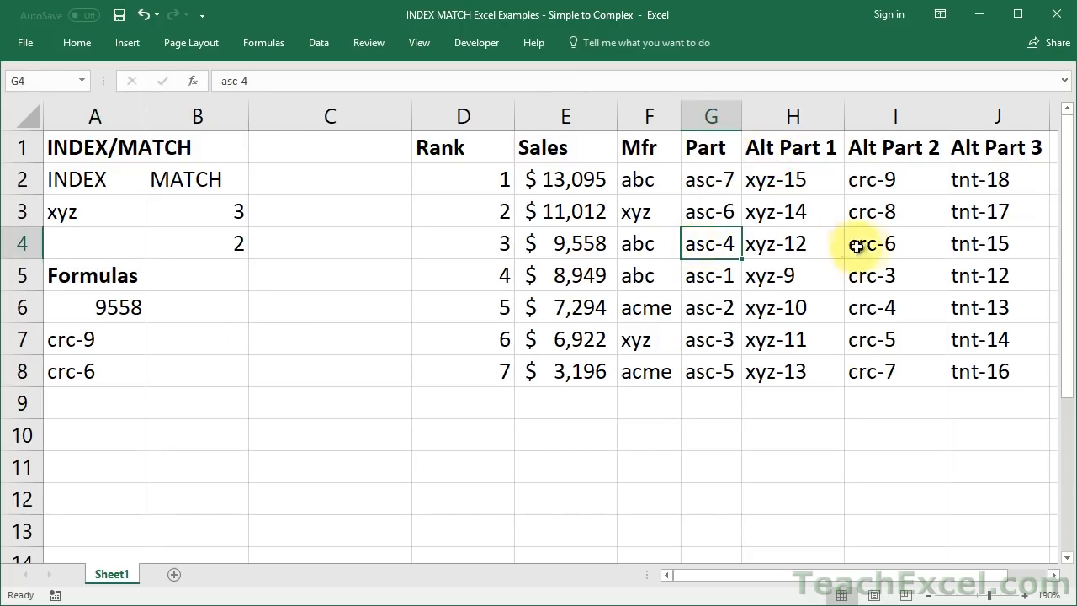
- Examine A8's formula: the H2:J8 array and both MATCH functions as row and column number, leaving the formula as it is
click(894, 244)
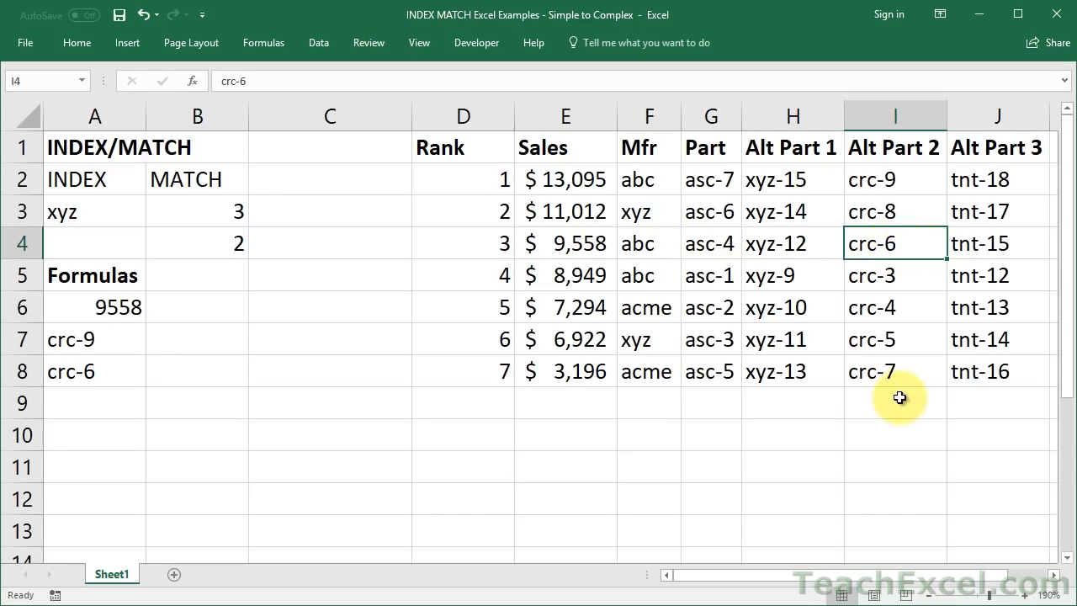
double_click(108, 372)
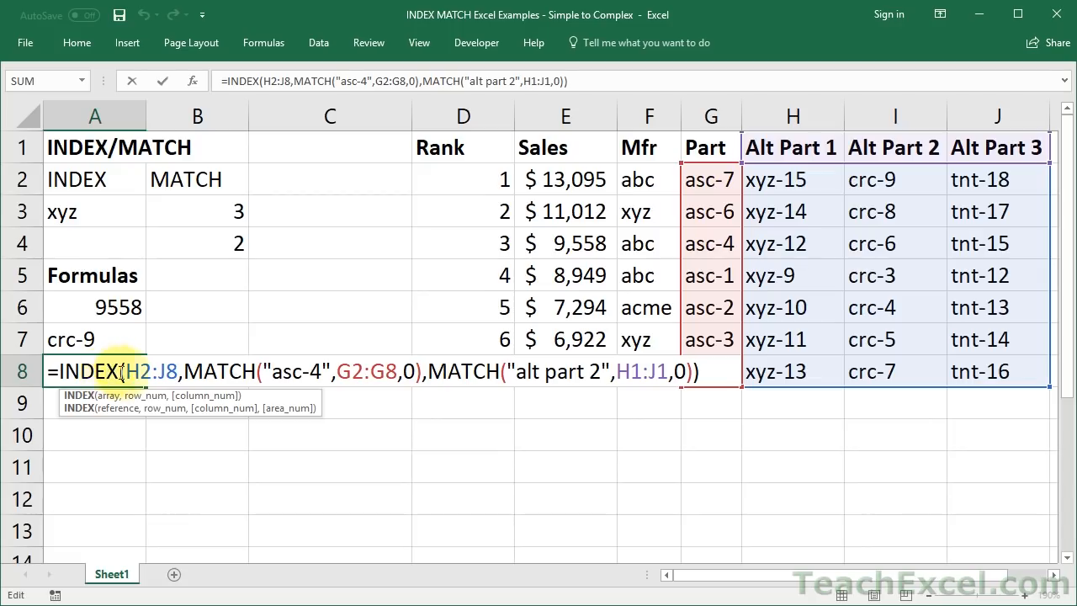
drag(126, 371, 177, 371)
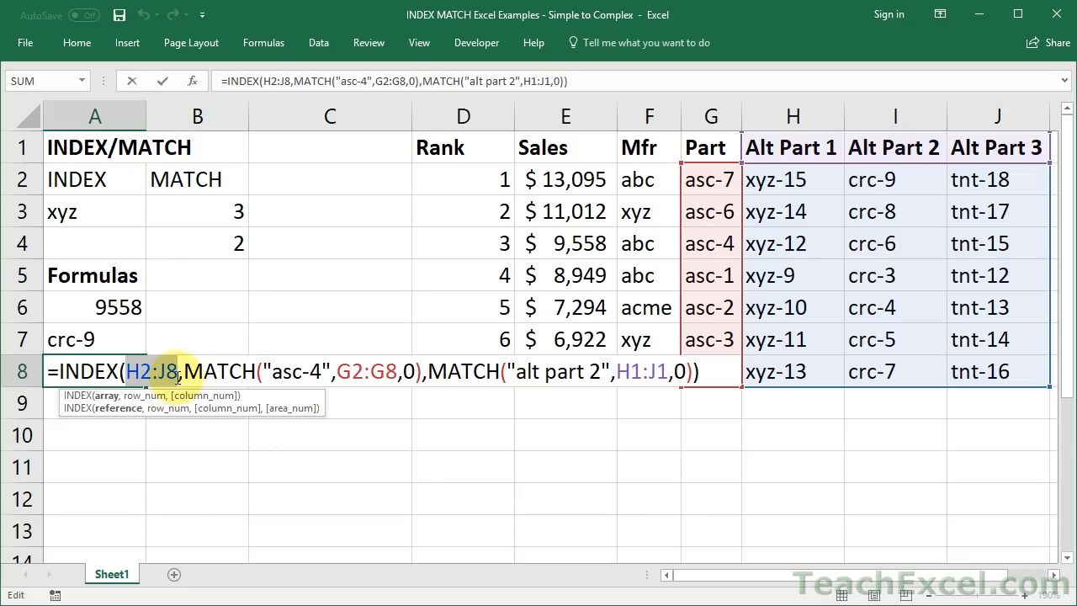
drag(185, 371, 694, 373)
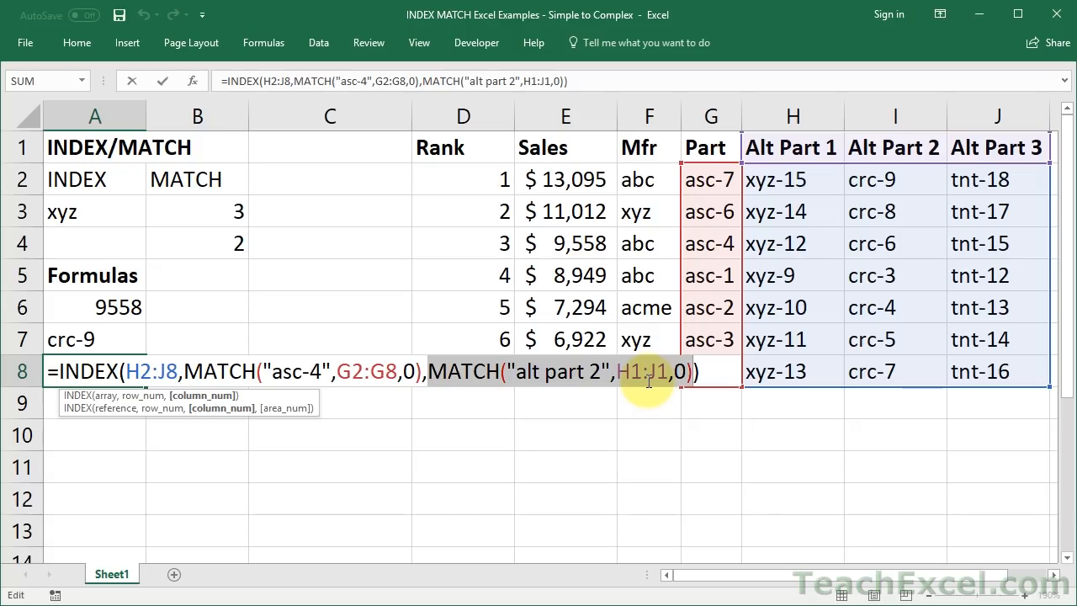
key(Home)
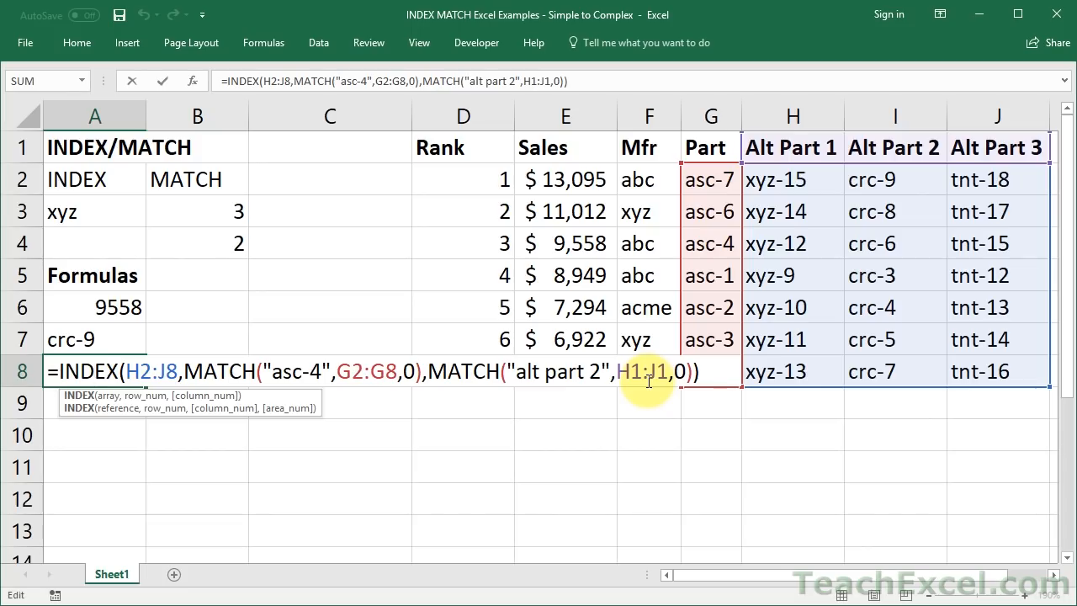
key(Return)
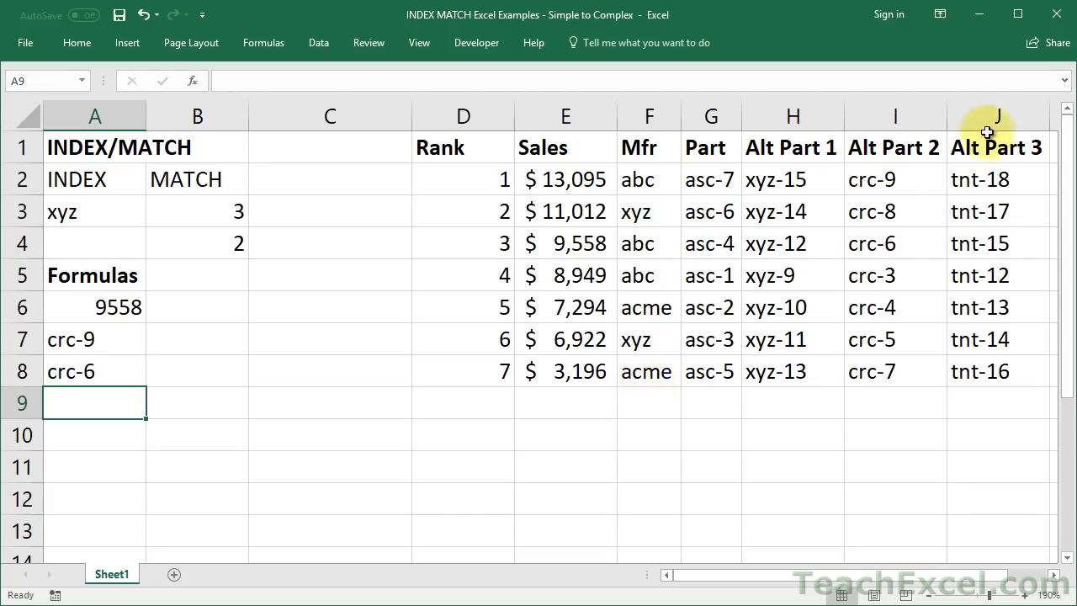
- Start an INDEX formula in cell A9 with the Sales values, E2:E8, as its array
click(456, 188)
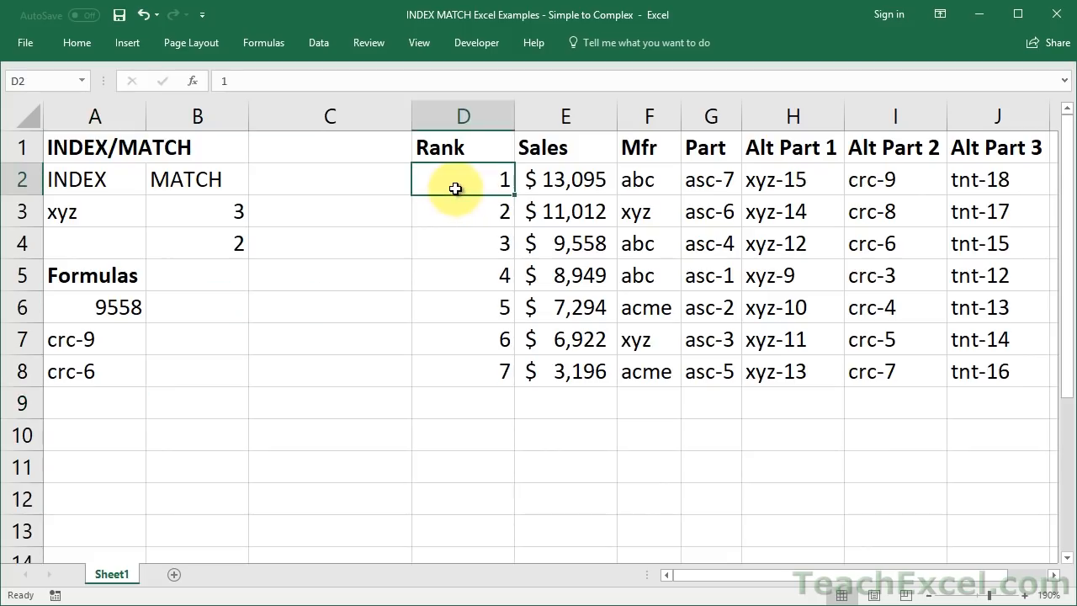
drag(456, 189, 447, 458)
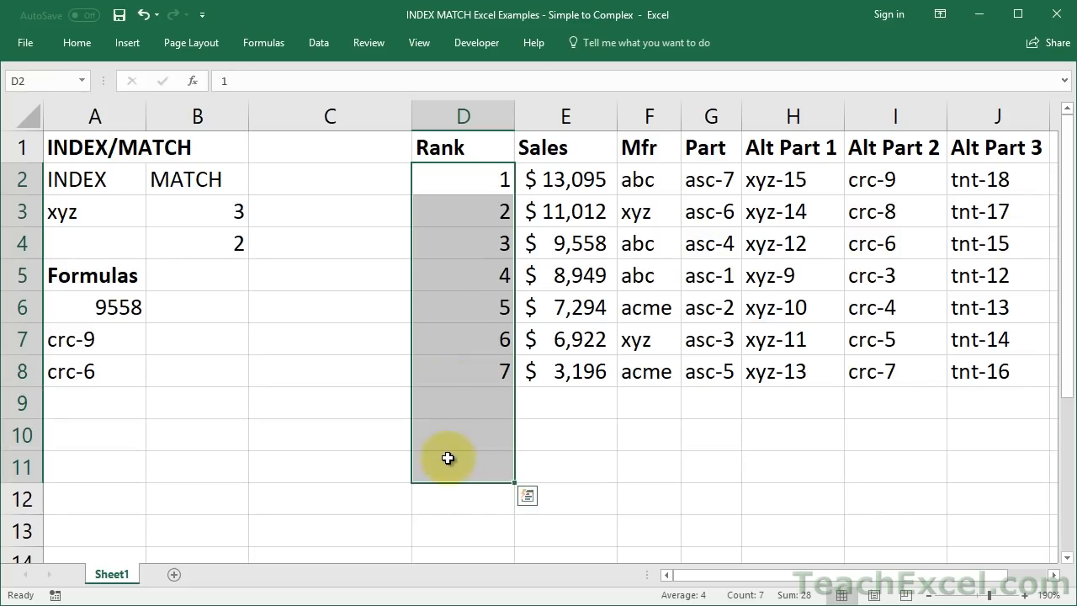
click(459, 365)
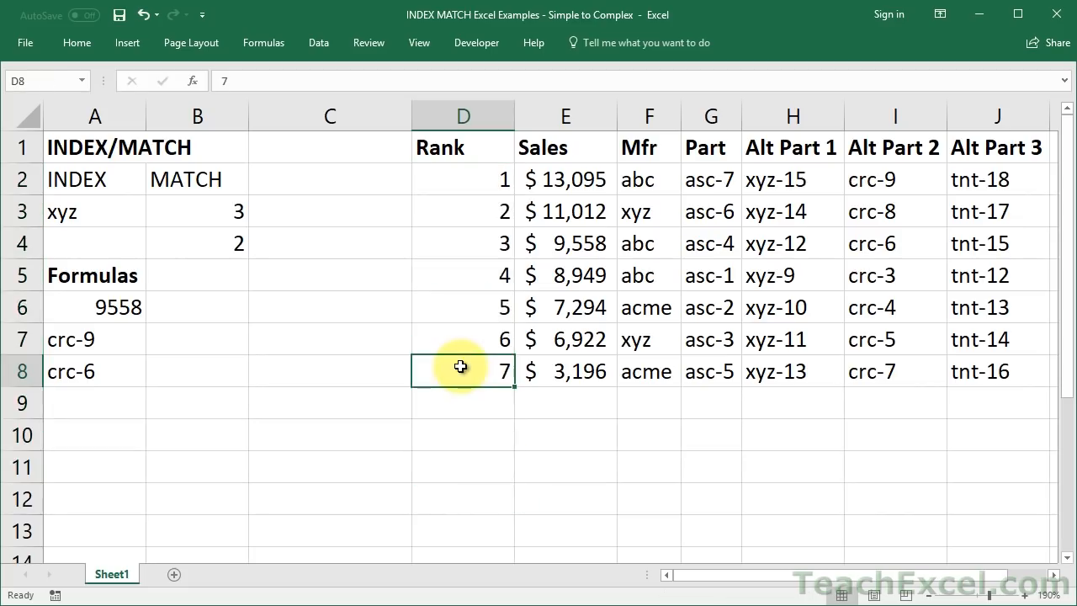
click(69, 409)
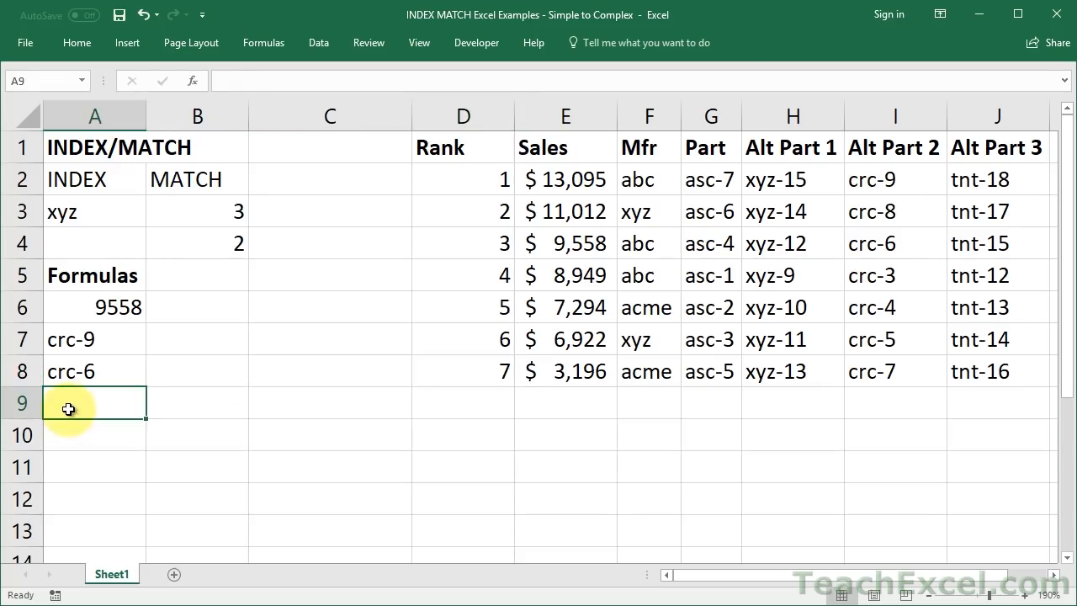
text(=inde)
key(Tab)
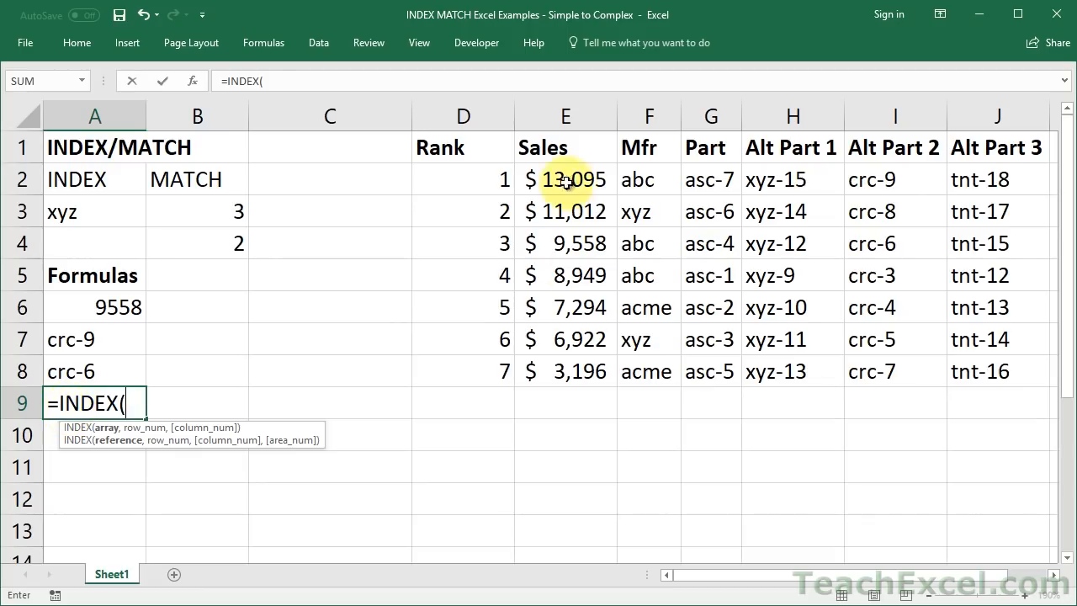
drag(562, 179, 558, 380)
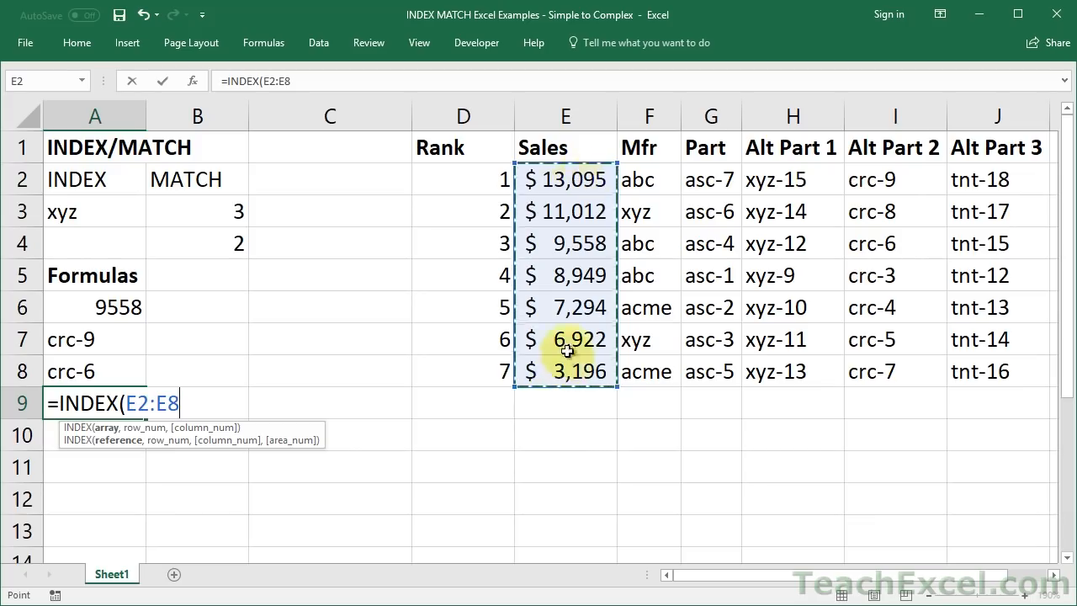
text(,)
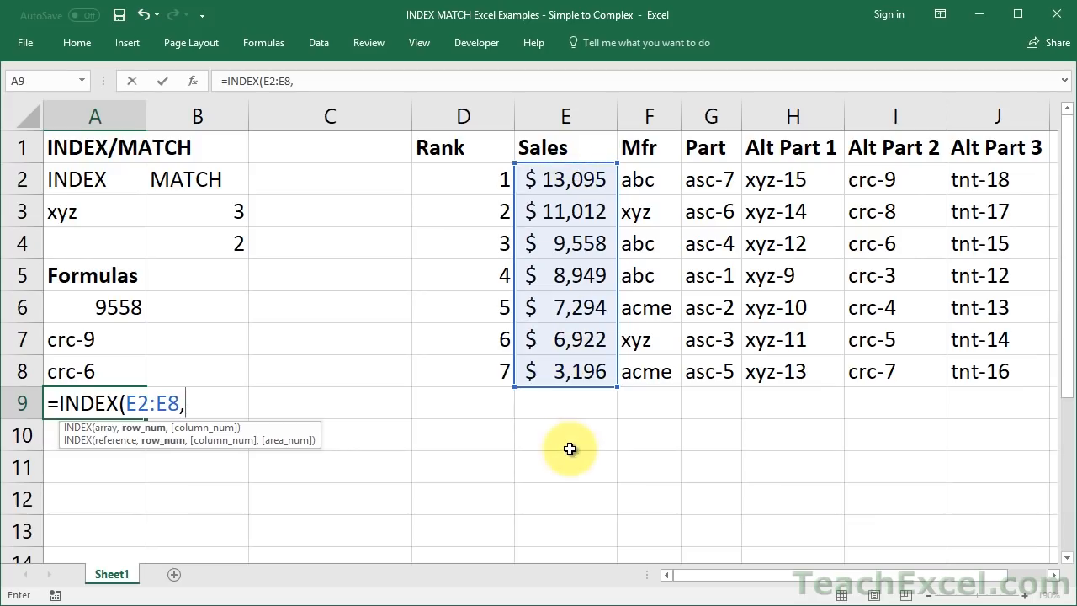
- Add a MATCH function as A9's row number, looking up 10 in the Rank values D2:D8
text(match()
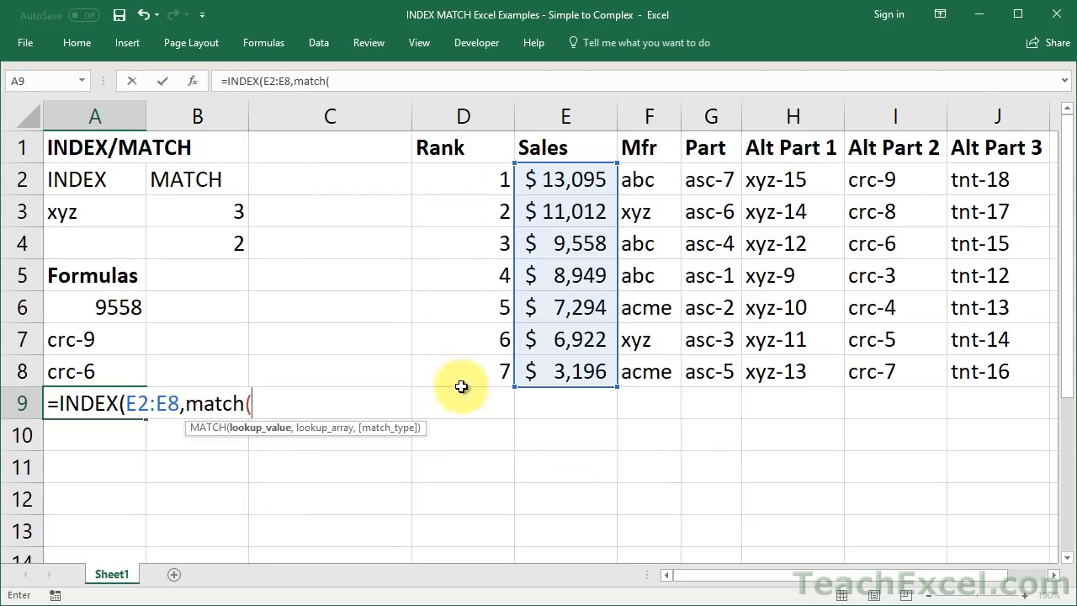
text(10,)
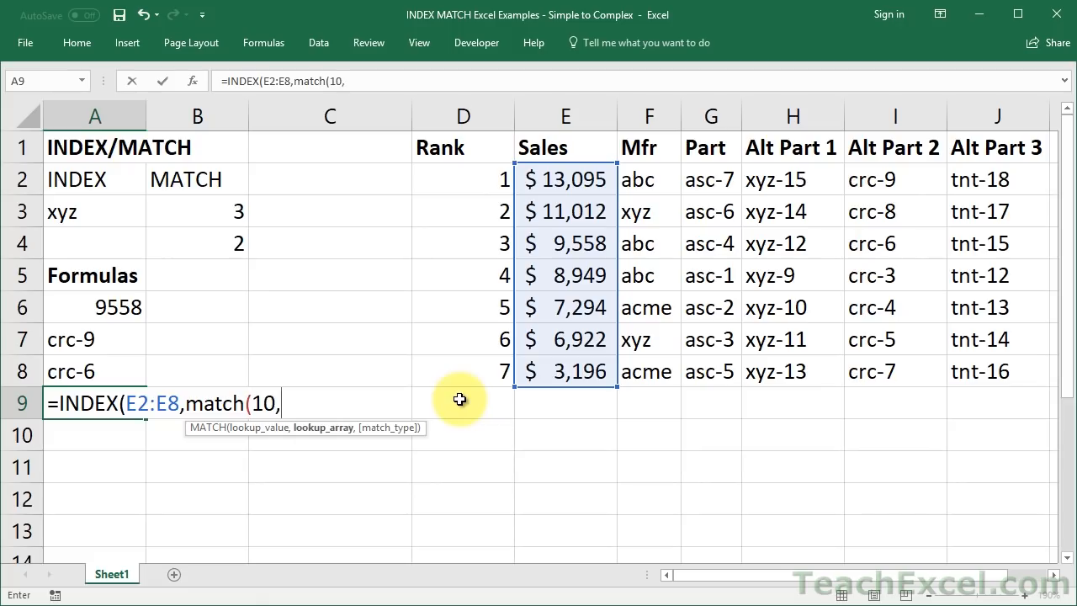
drag(458, 186, 466, 370)
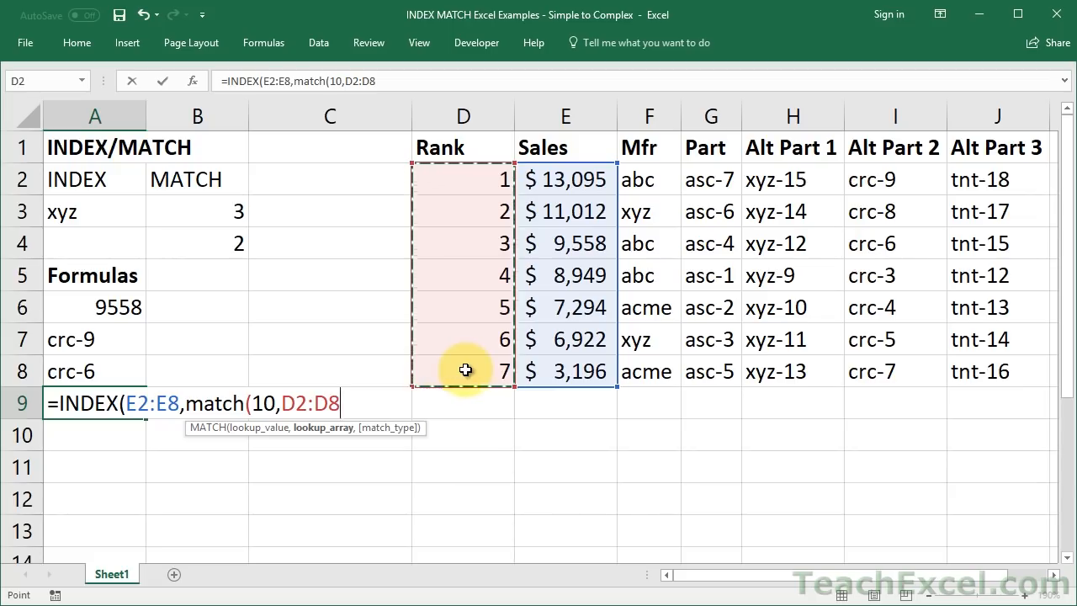
text(,)
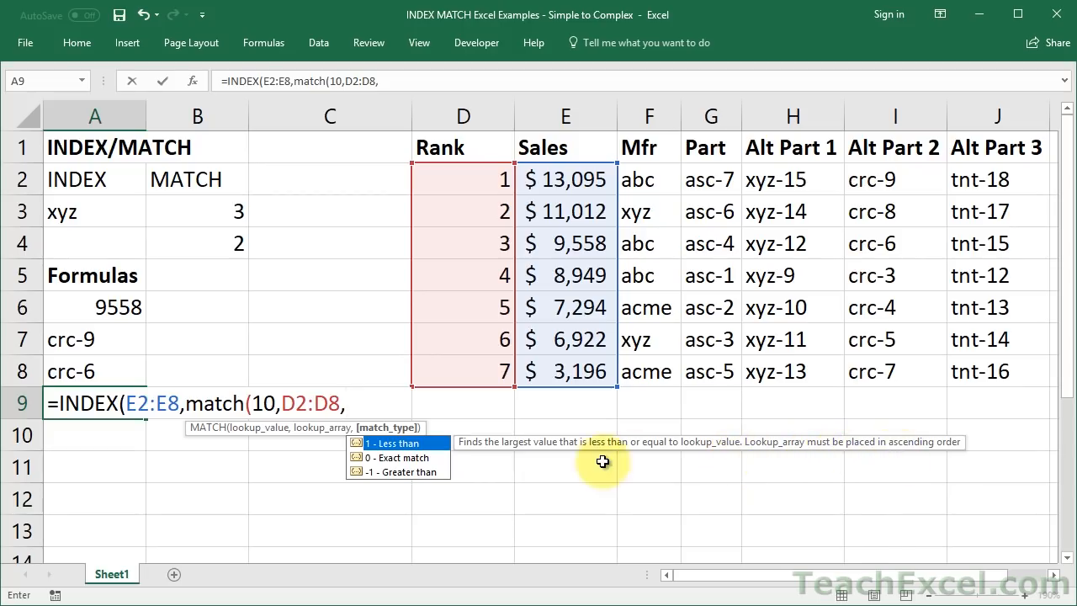
- Set A9's match type to 1 (Less than) and complete the formula as =INDEX(E2:E8,MATCH(10,D2:D8,1))
key(Down)
key(Down)
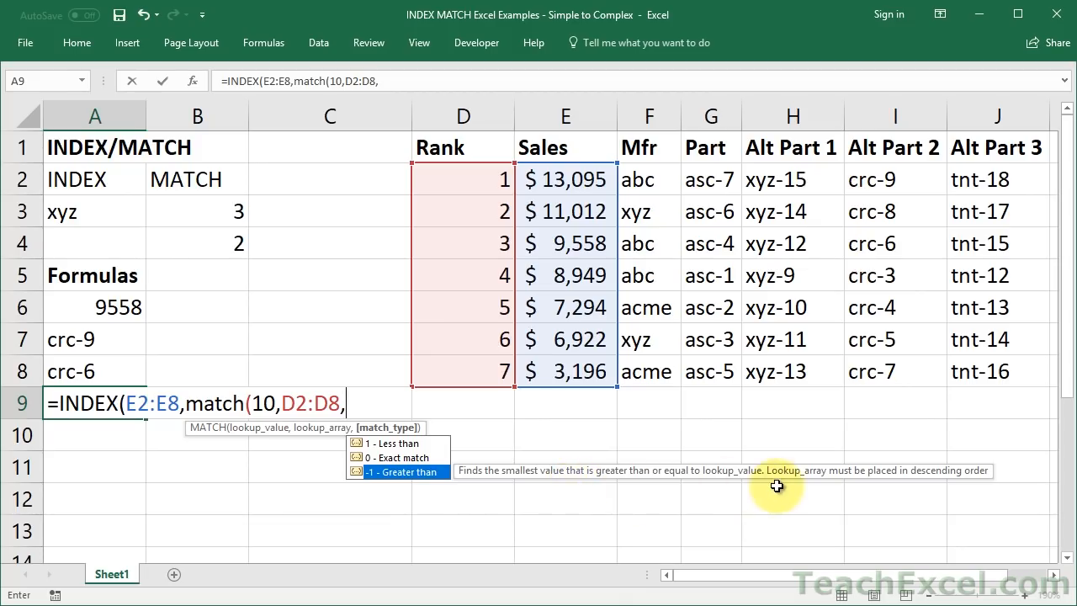
click(380, 448)
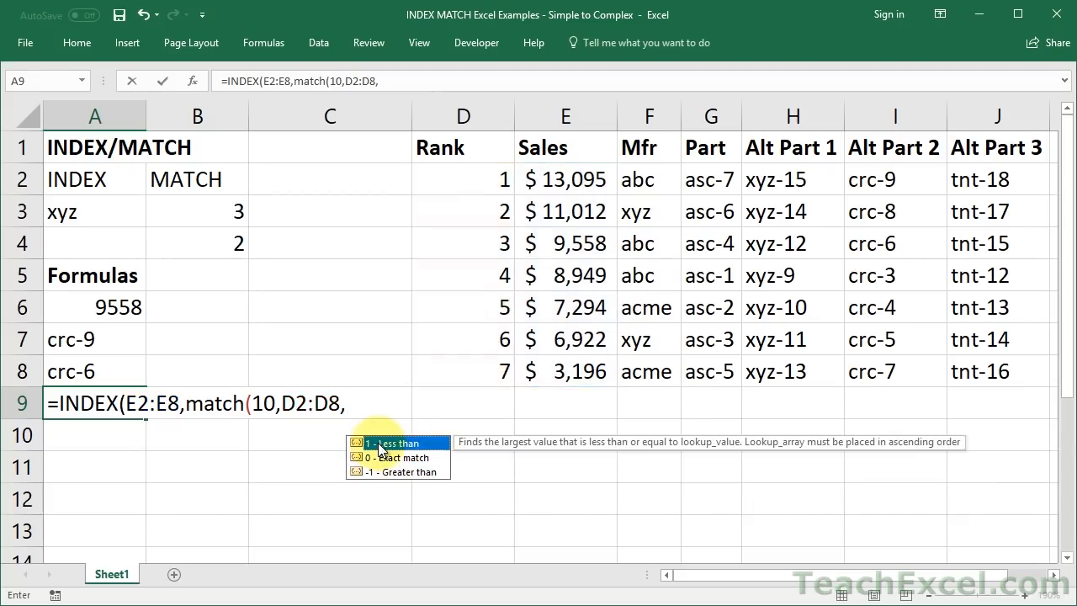
double_click(380, 448)
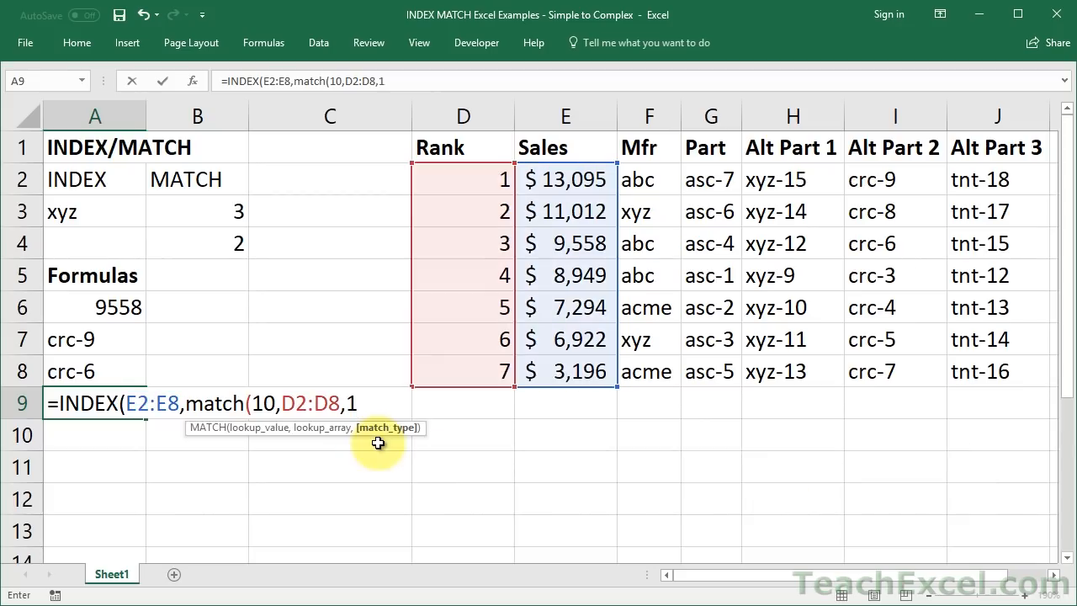
text()))
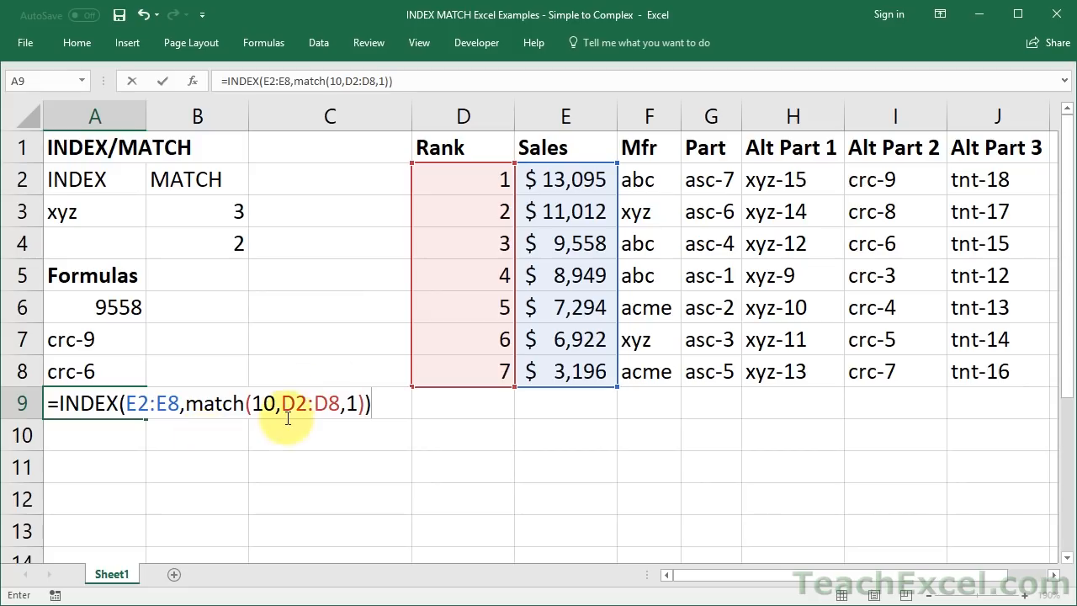
key(ctrl+Return)
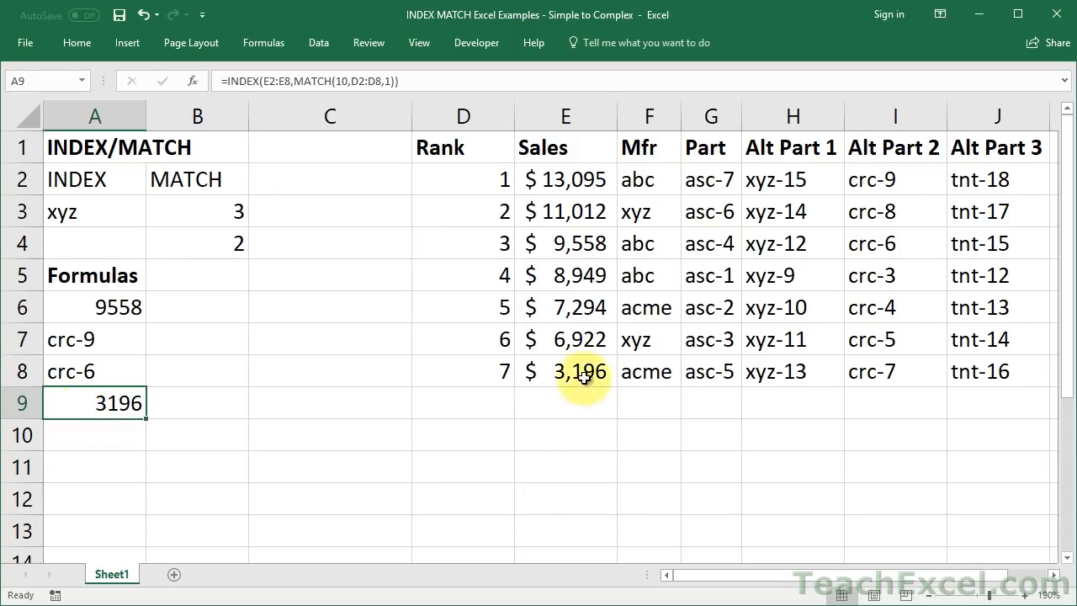
- Check A9's result against the last Sales value and review its formula without changing it
click(555, 374)
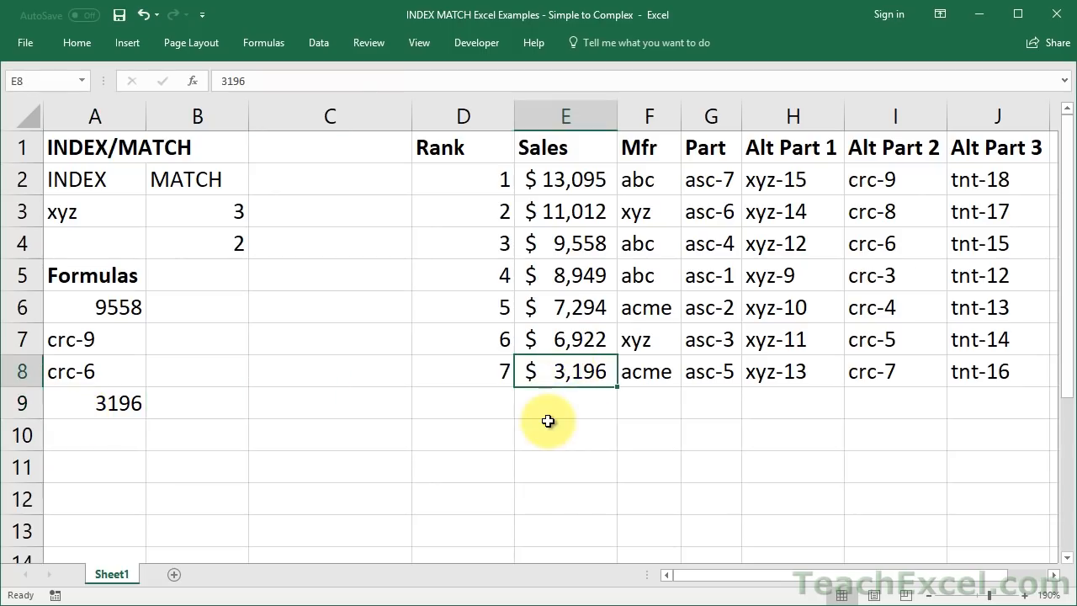
click(77, 404)
double_click(78, 404)
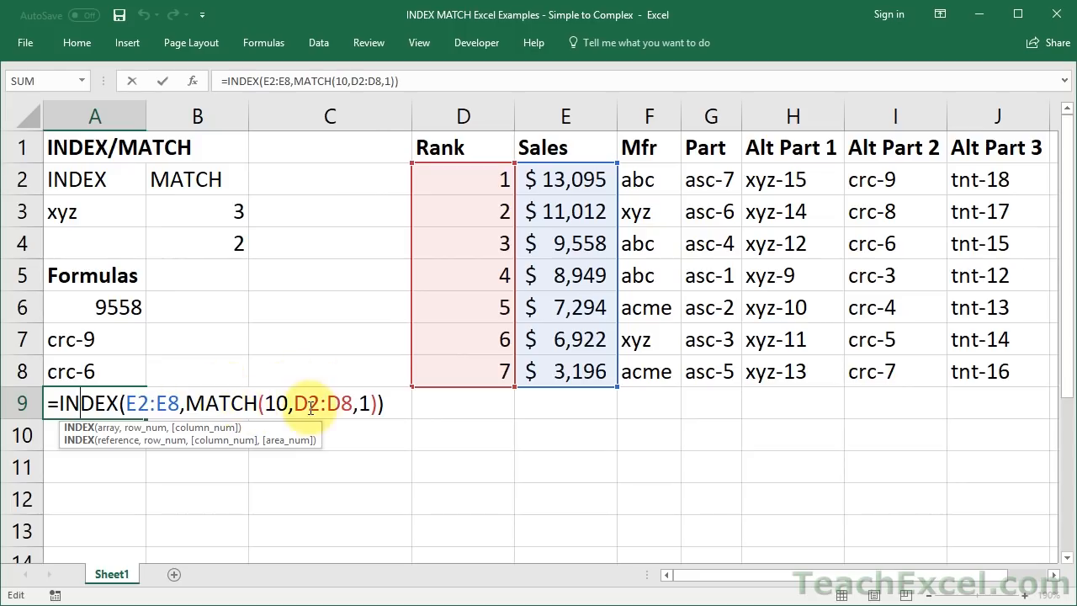
key(ctrl+Return)
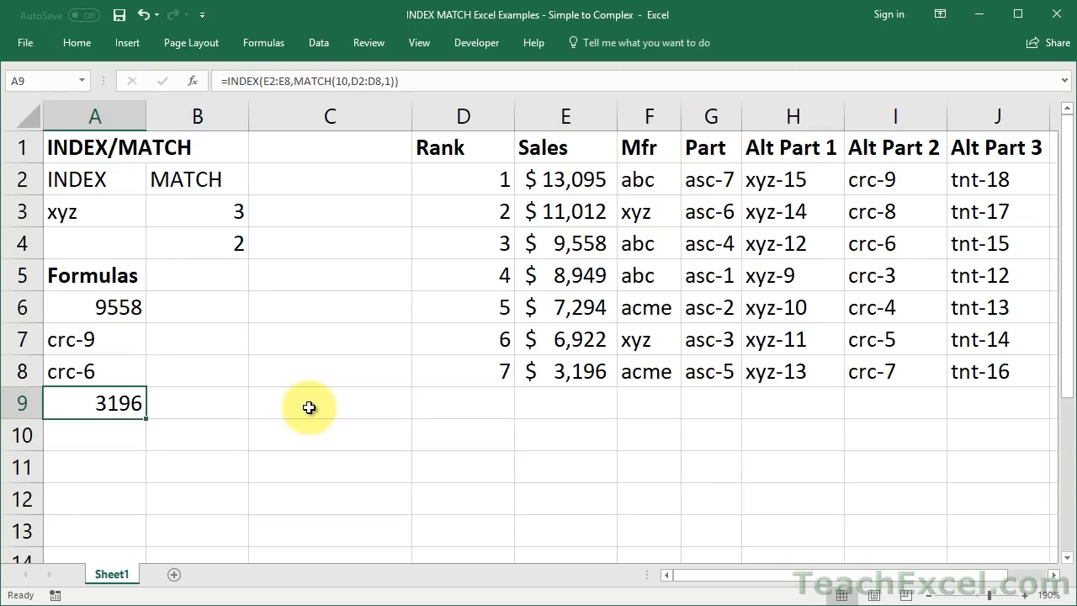
- Sort the data table by Rank from largest to smallest
click(441, 181)
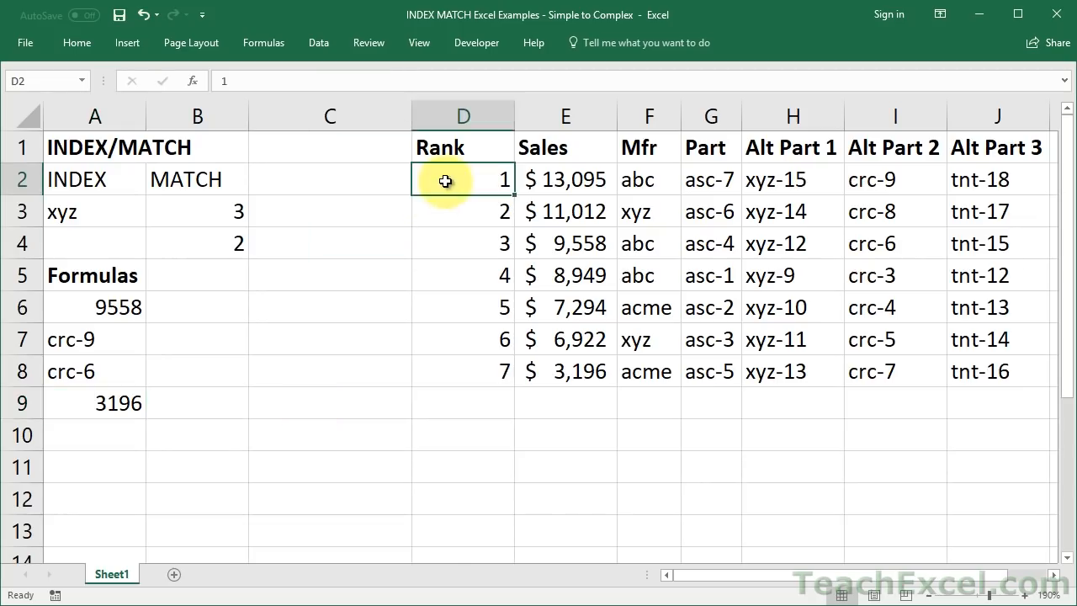
mouse_move(445, 181)
mouse_down()
mouse_move(445, 362)
mouse_move(471, 200)
mouse_move(428, 173)
mouse_up()
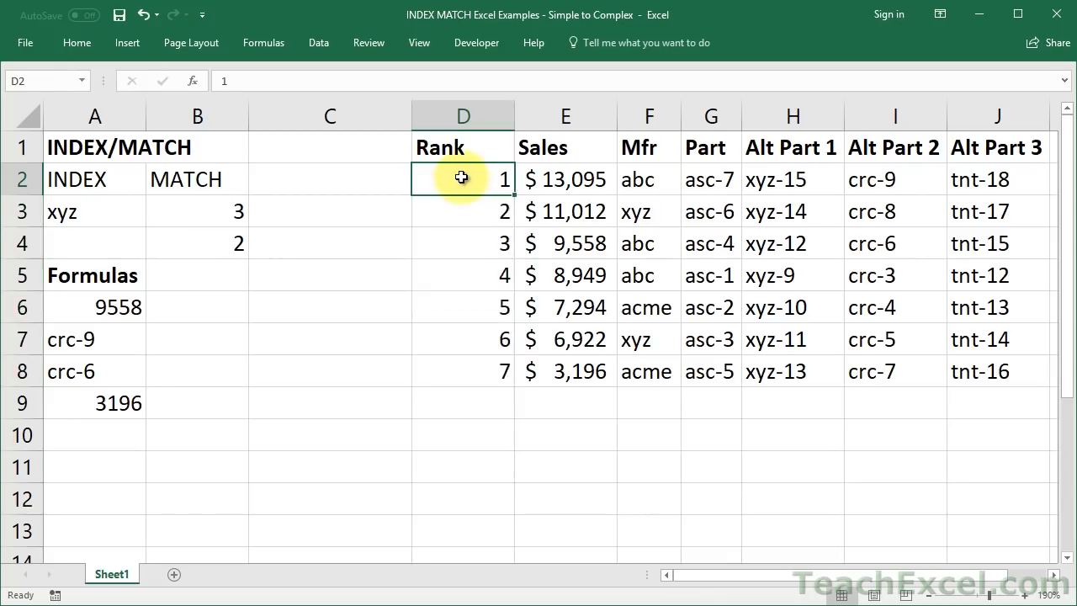
right_click(462, 179)
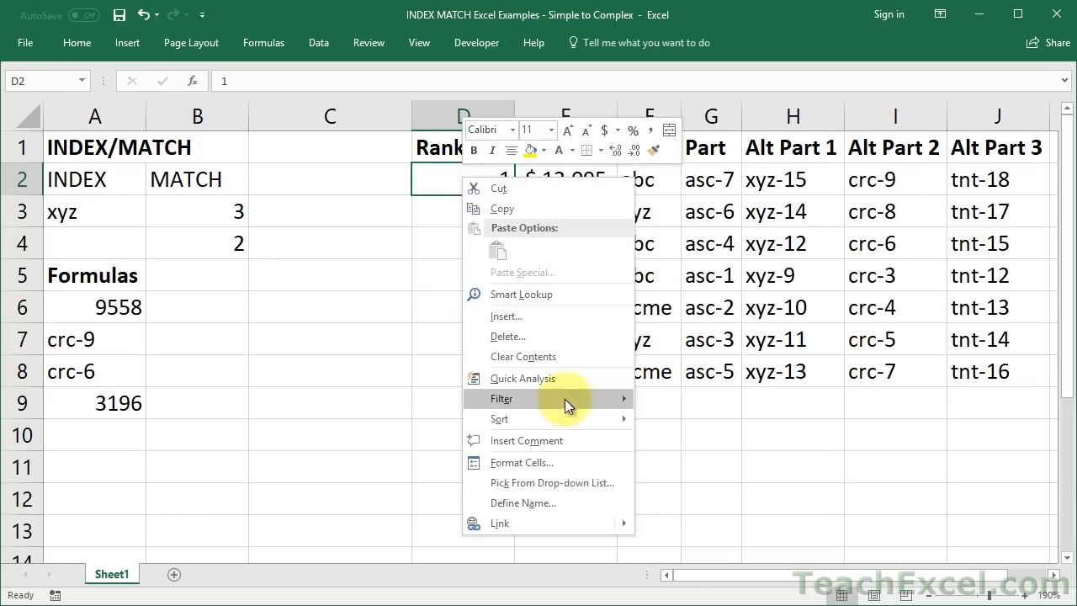
mouse_move(565, 417)
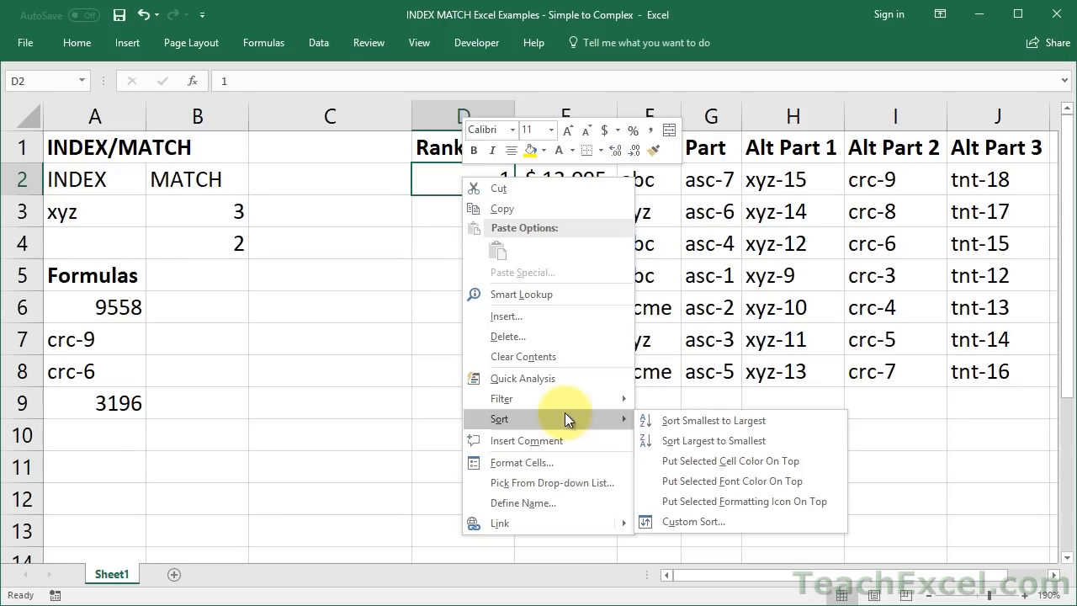
click(705, 441)
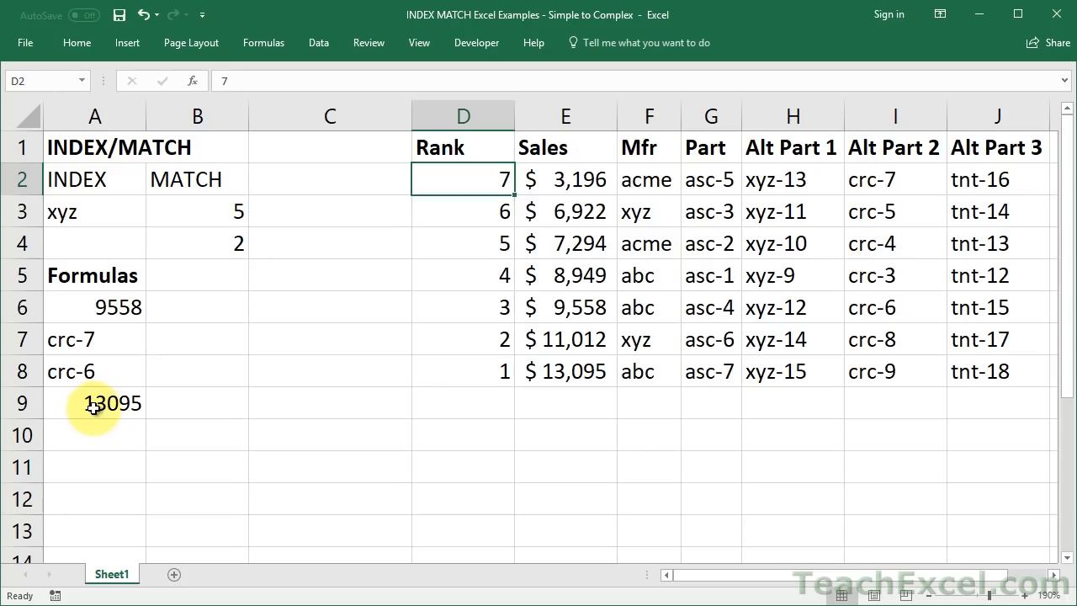
- Compare the results in A9 and A7 with the re-sorted Rank and Alt Part 2 data
click(463, 378)
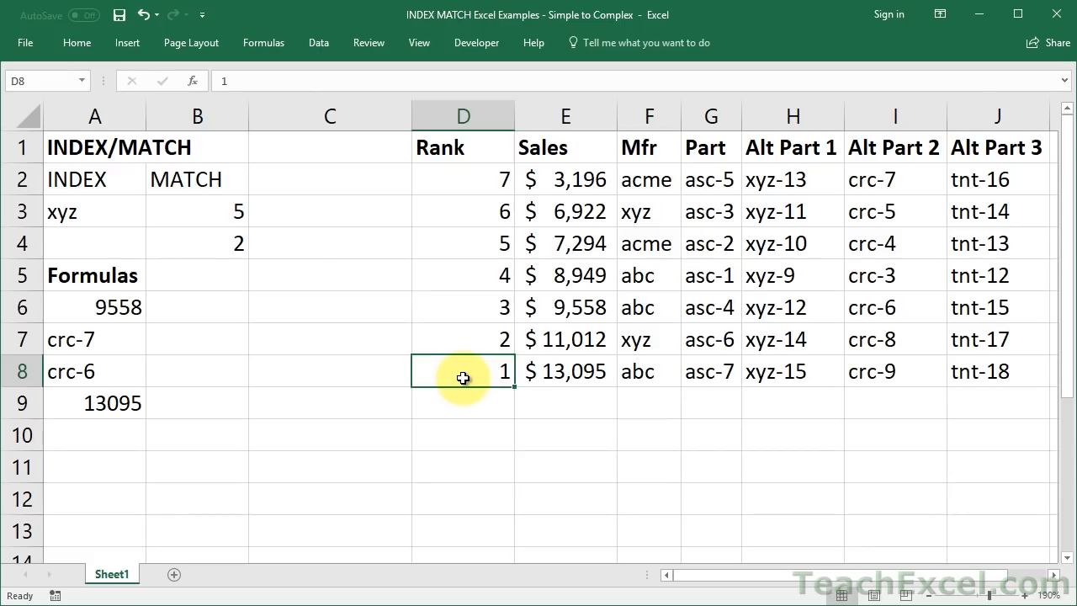
click(84, 406)
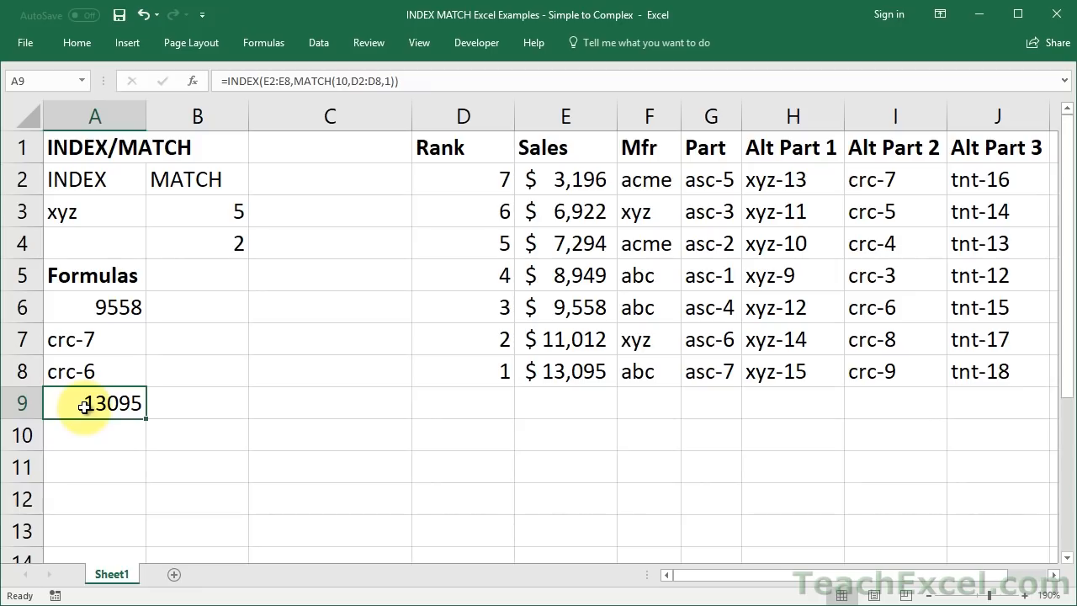
key(ctrl+z)
click(63, 407)
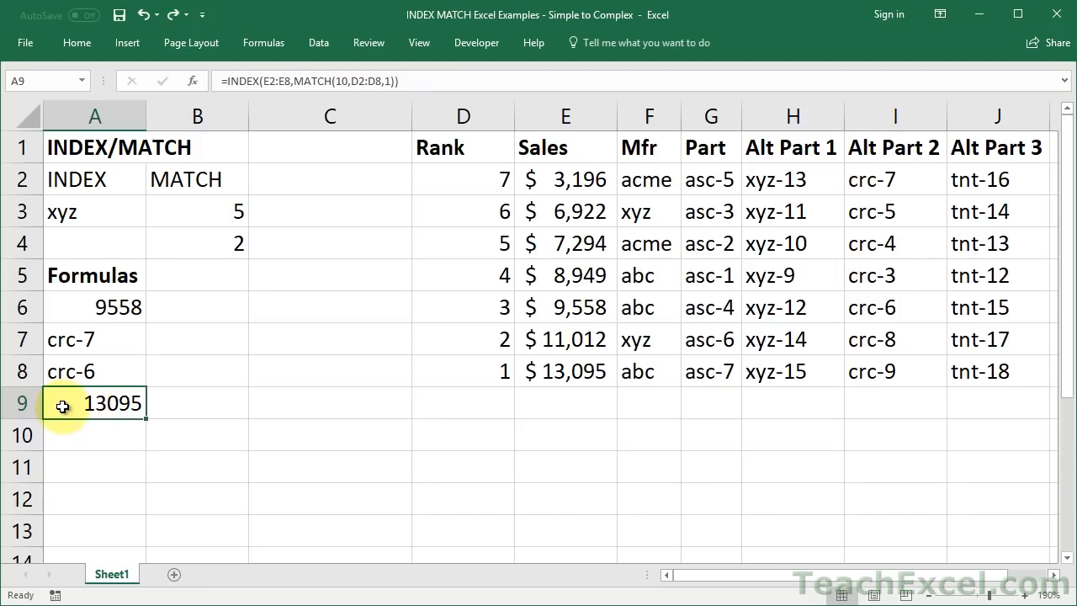
click(91, 340)
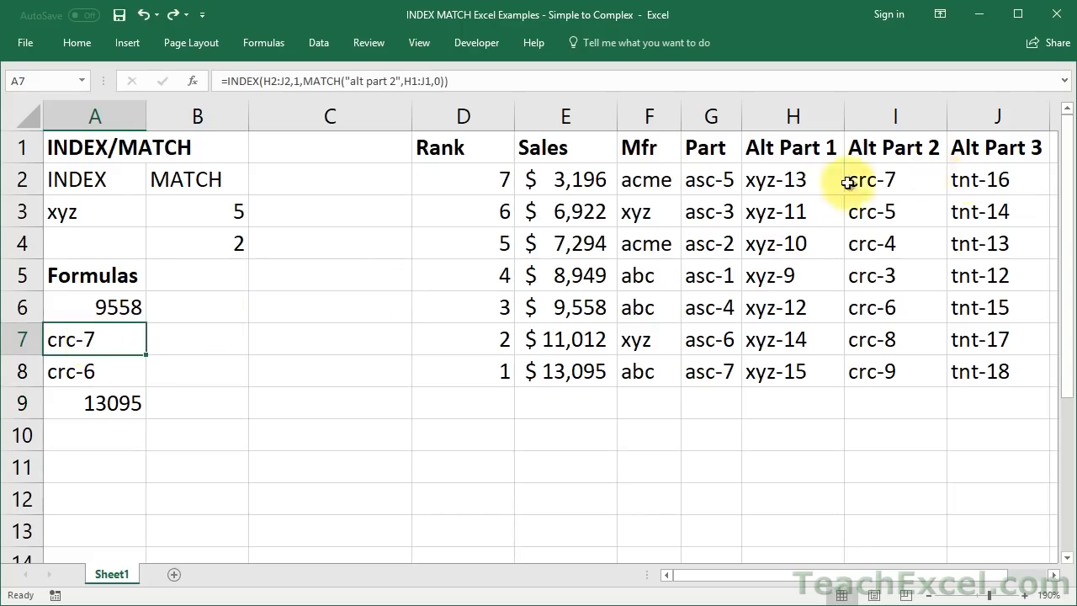
click(900, 182)
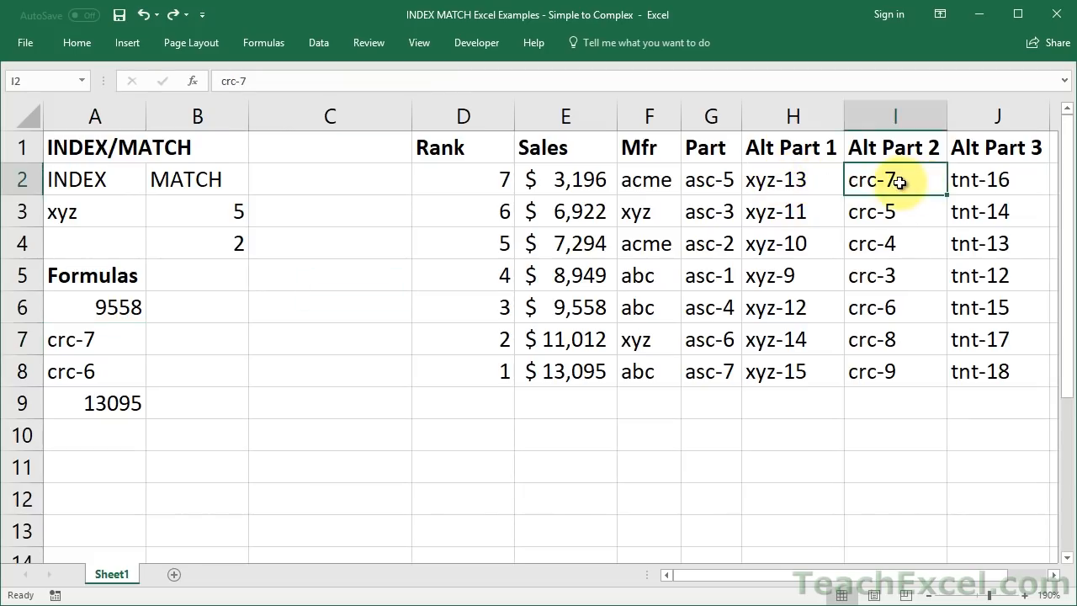
- Undo the largest-to-smallest Rank sort of the data table
key(ctrl+z)
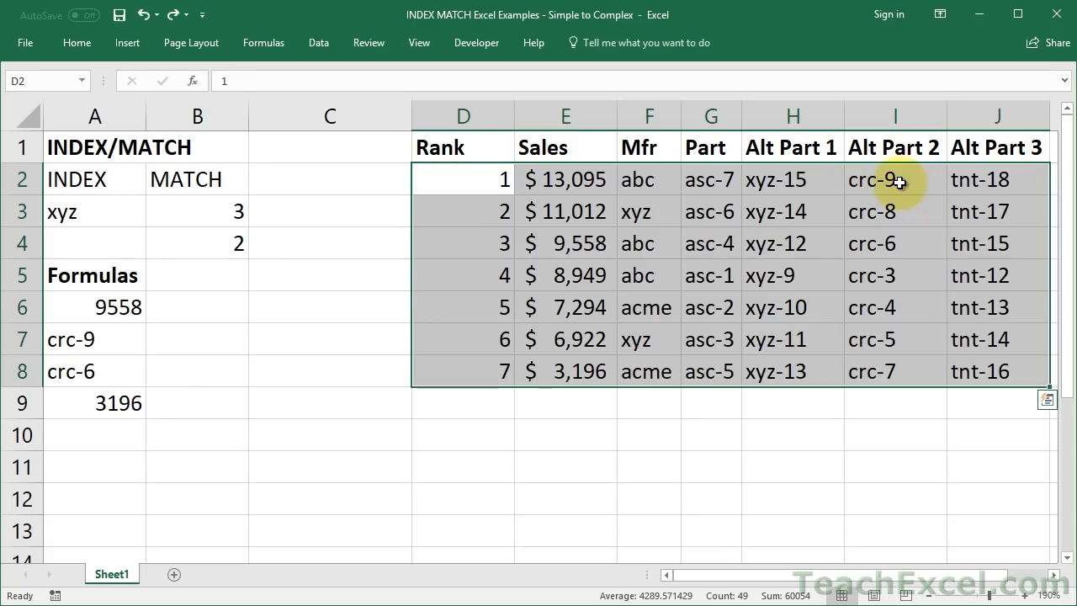
click(897, 182)
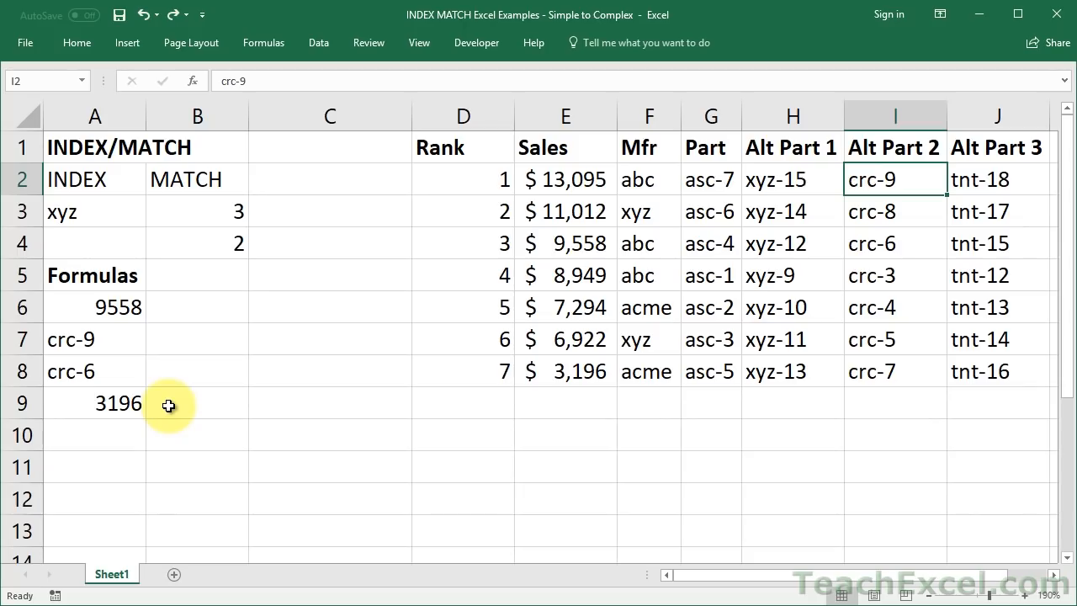
key(ctrl+z)
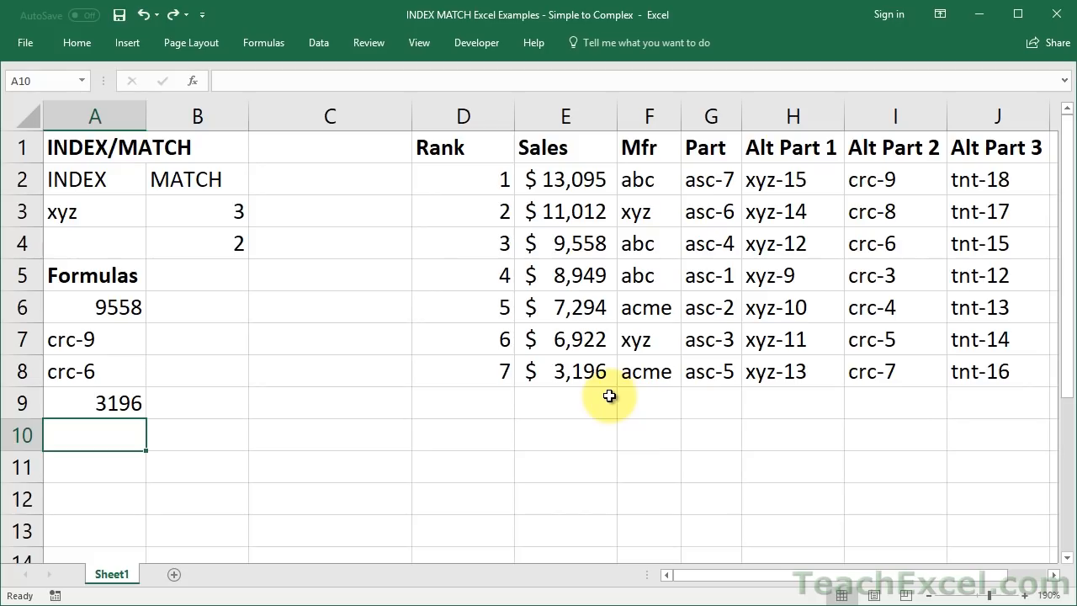
- Start an INDEX formula in A10 with the Part values G2:G8 as its array
click(575, 183)
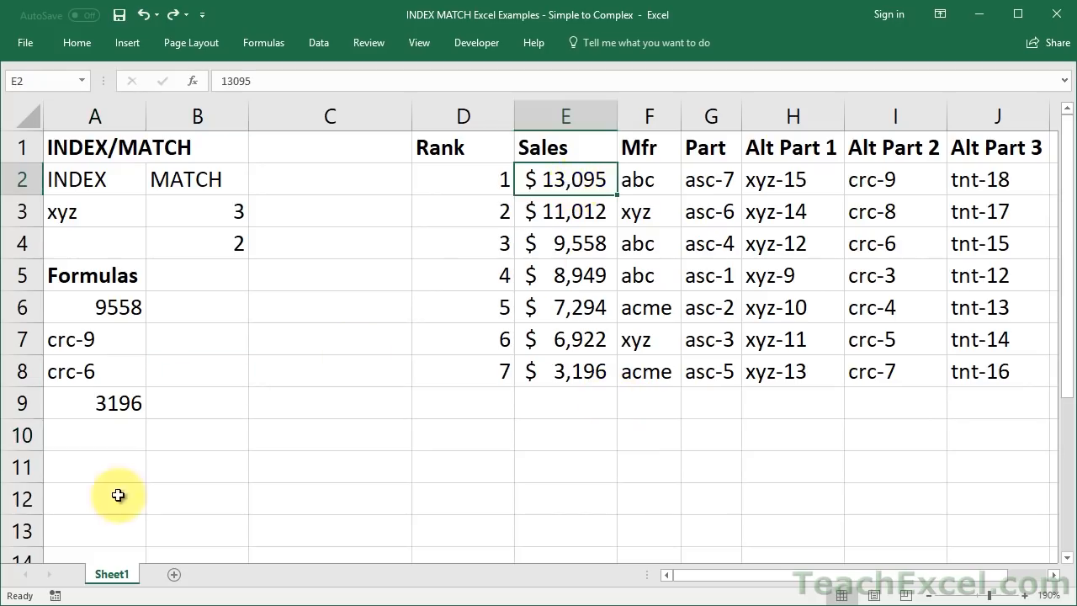
click(89, 434)
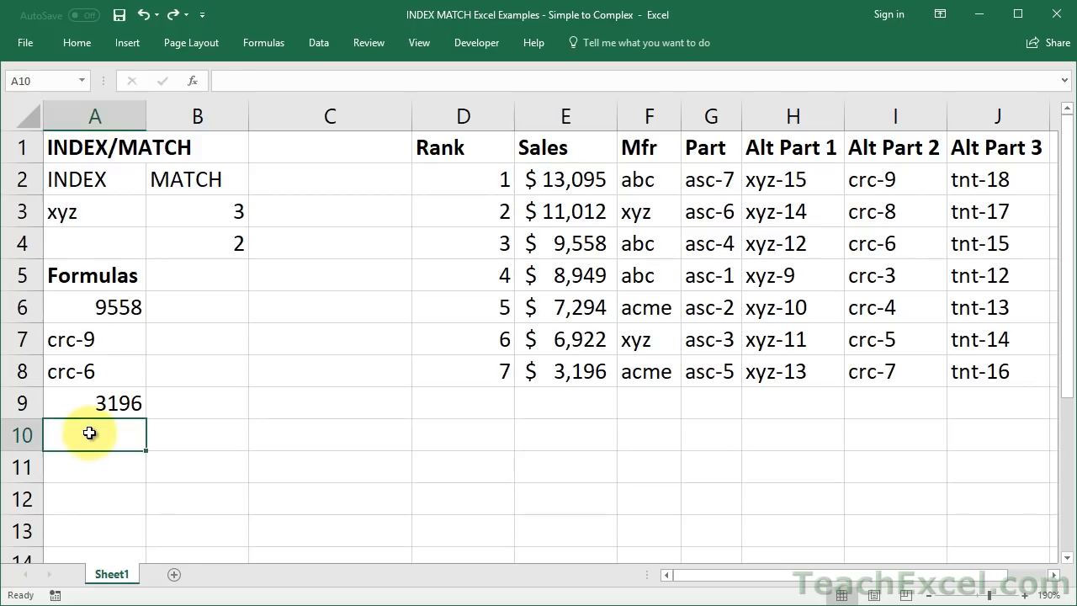
text(=index)
key(Tab)
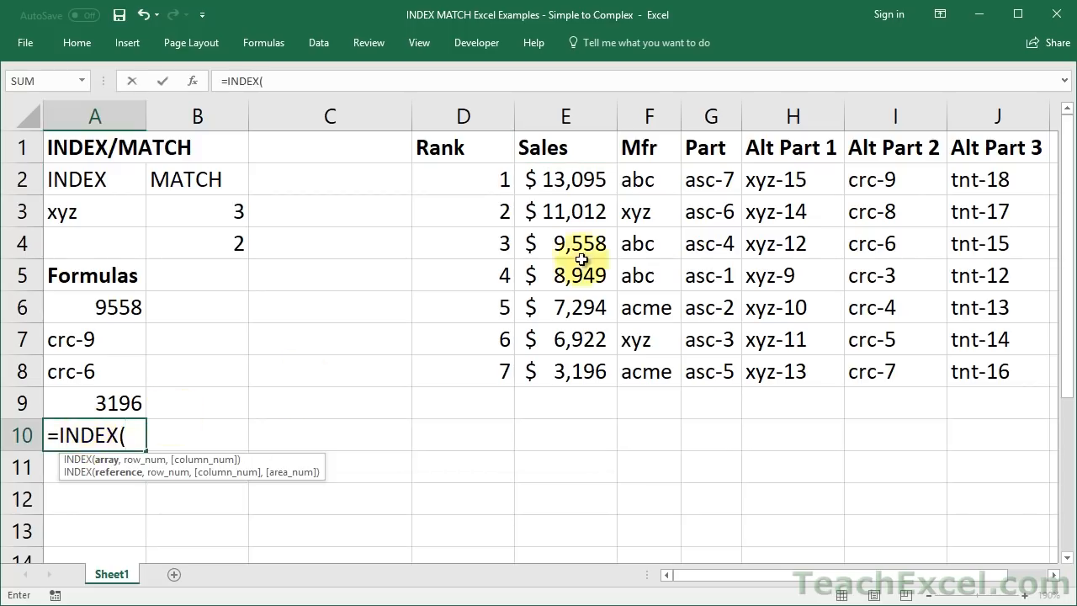
click(707, 183)
drag(707, 184, 719, 375)
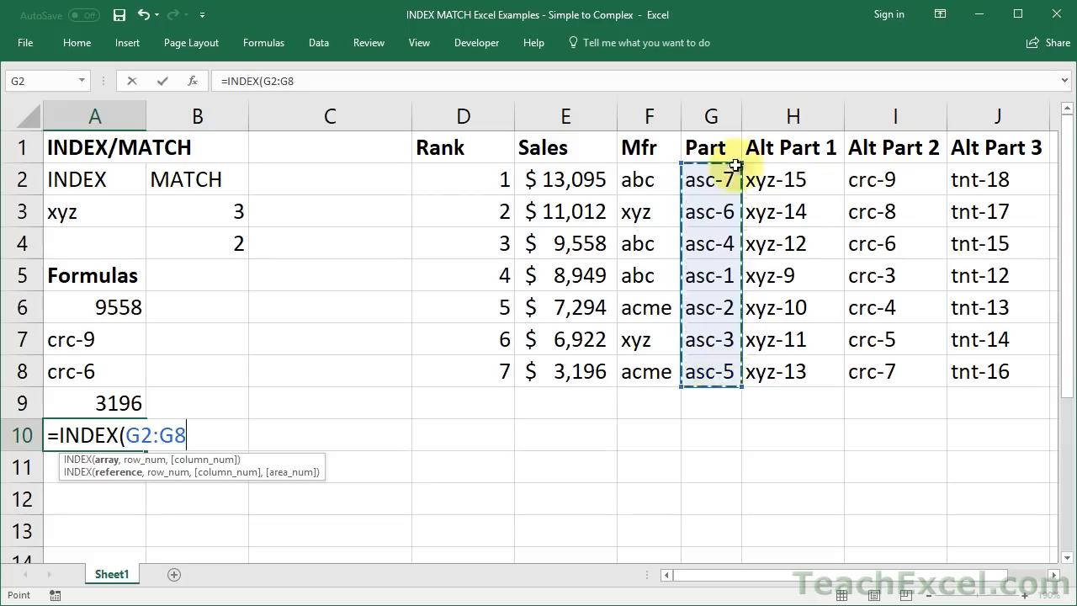
text(,)
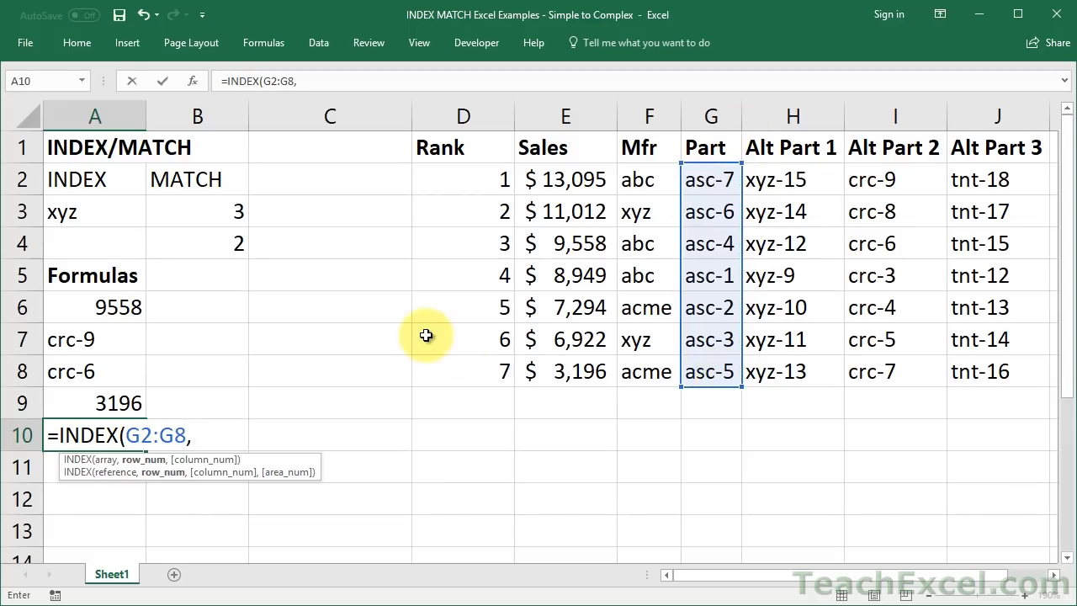
- Nest a MATCH function as A10's row number, with MAX(E2:E8) of the Sales column as its lookup value
text(match)
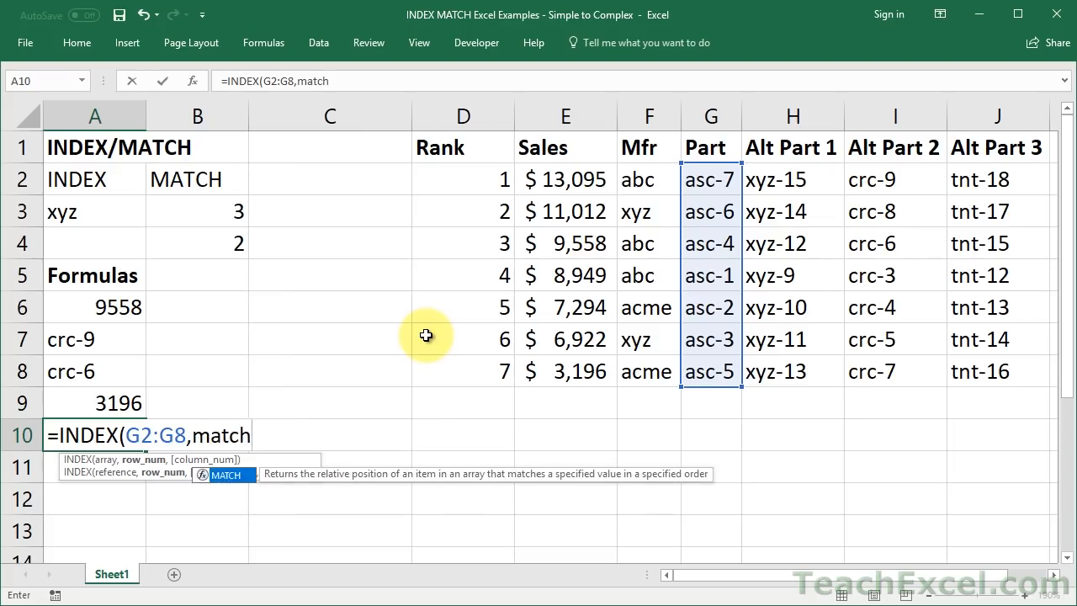
text(()
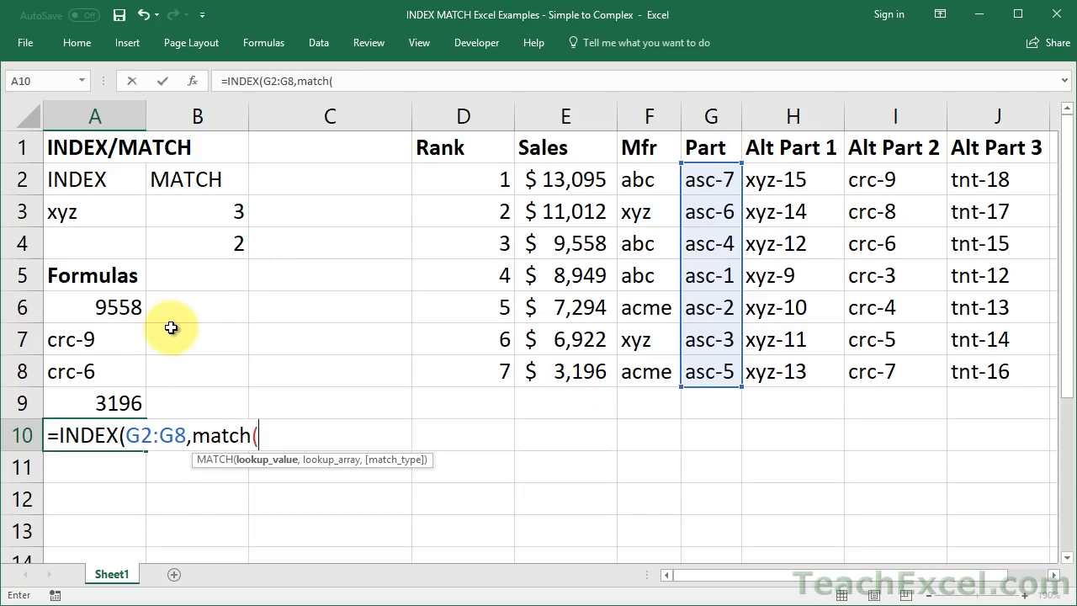
text(max)
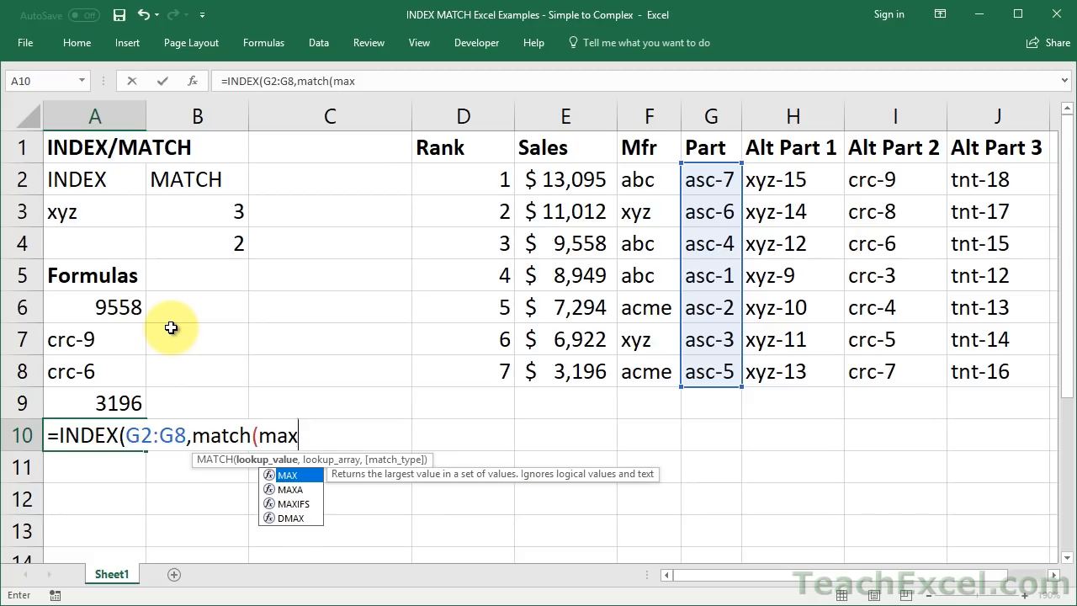
text(()
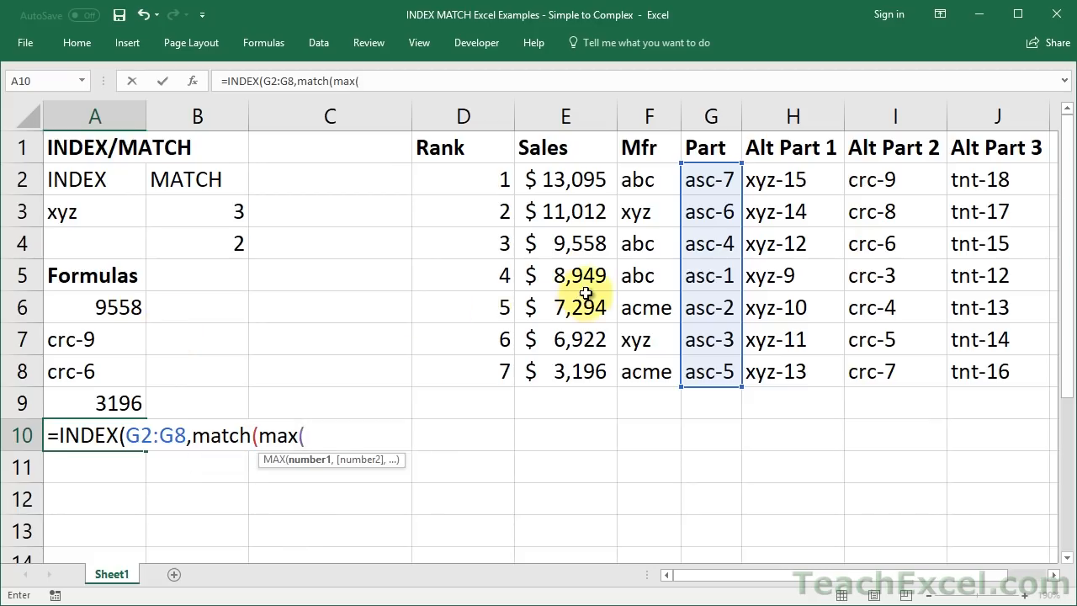
drag(564, 182, 561, 371)
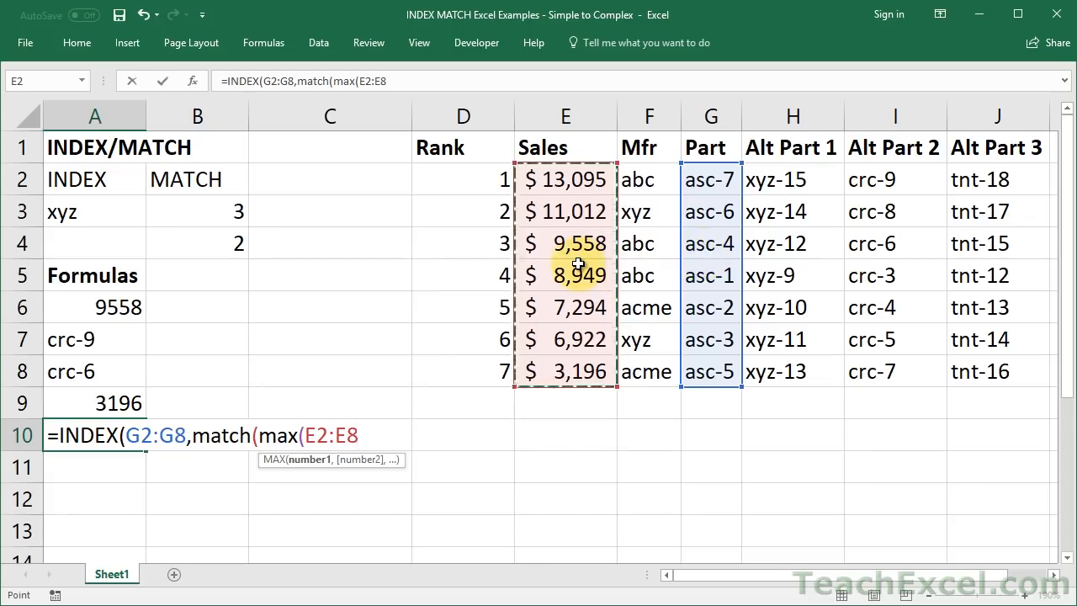
text())
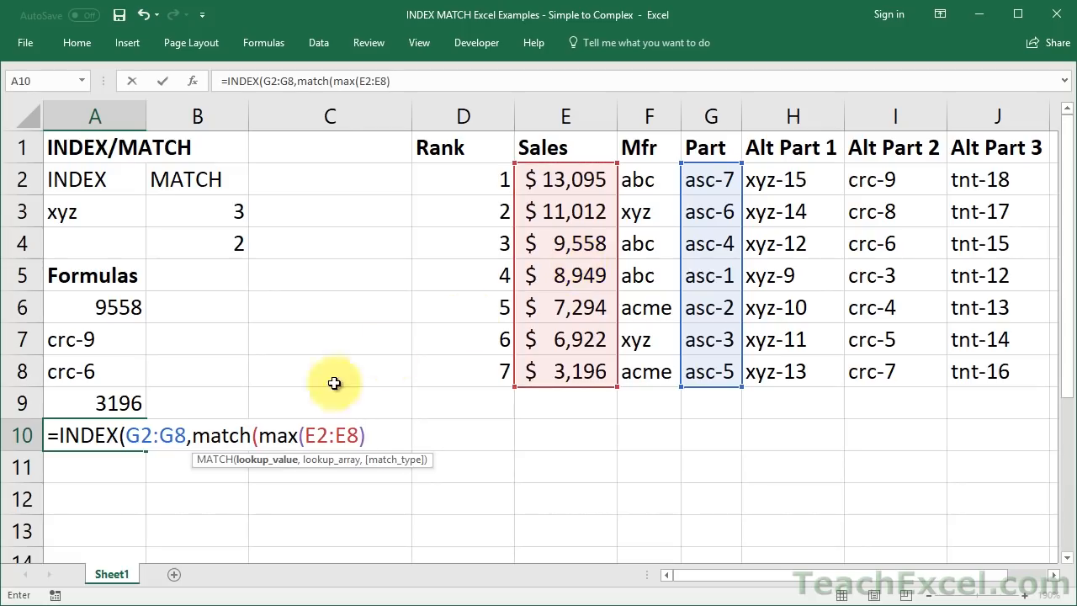
- Use E2:E8 as the MATCH lookup array with exact match 0, completing A10 as =INDEX(G2:G8,MATCH(MAX(E2:E8),E2:E8,0))
drag(259, 435, 371, 435)
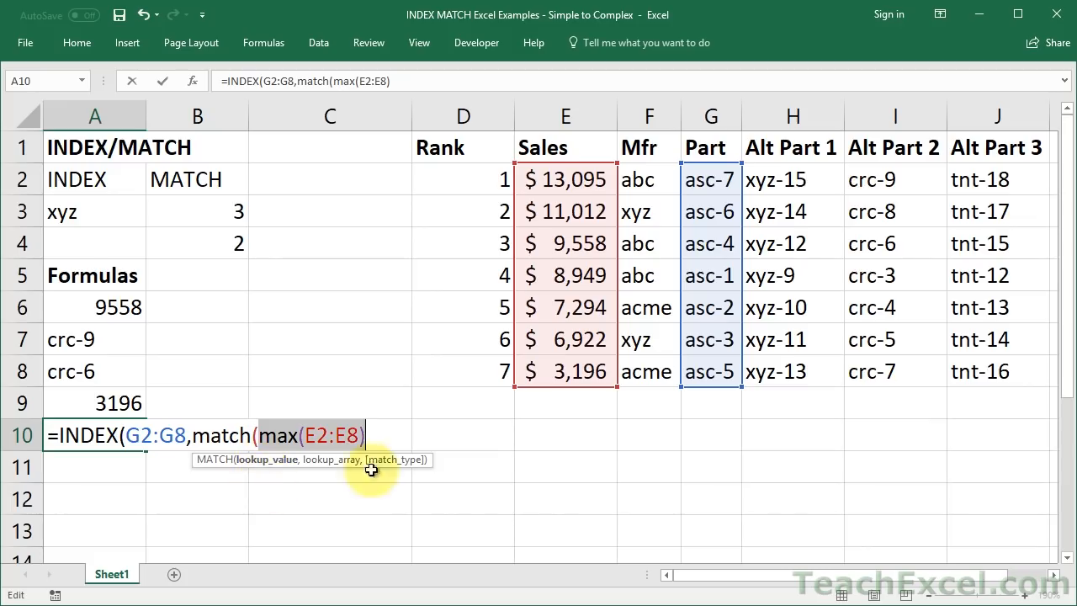
click(373, 434)
text(,)
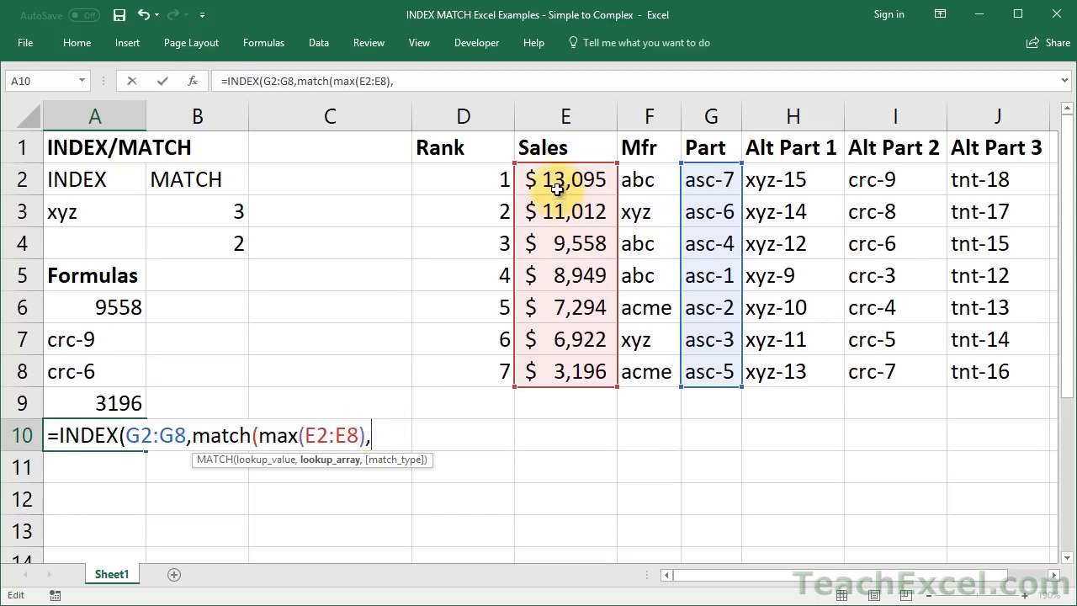
drag(557, 183, 548, 367)
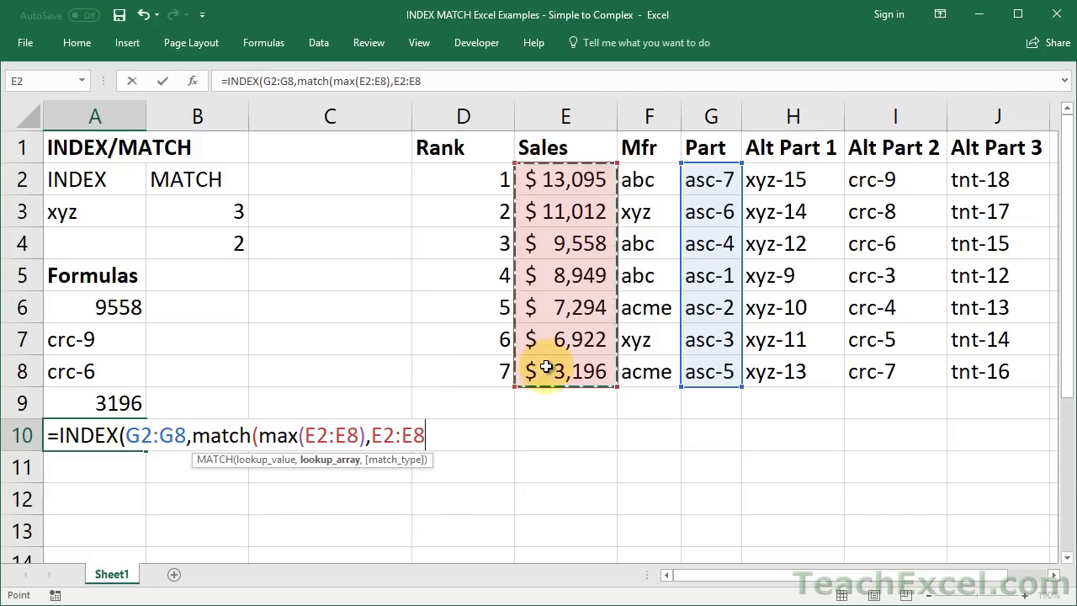
text(,)
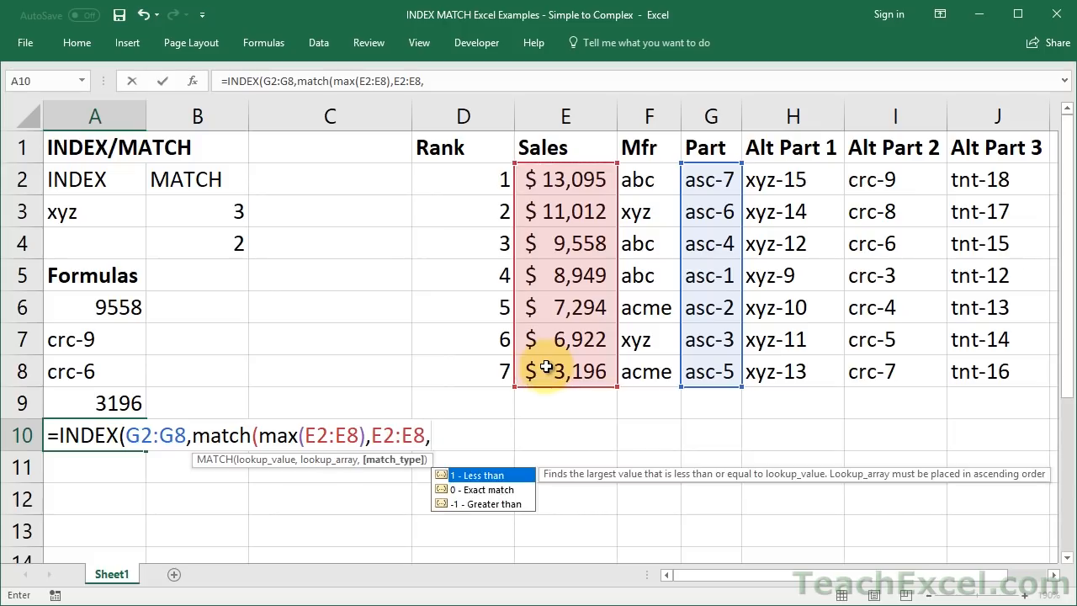
text(0))
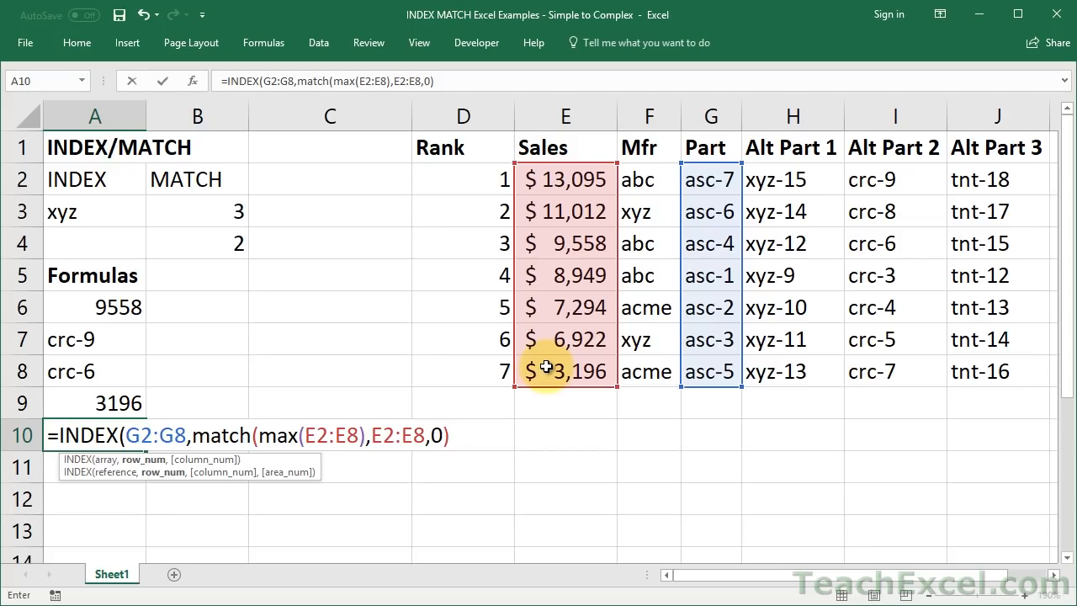
text())
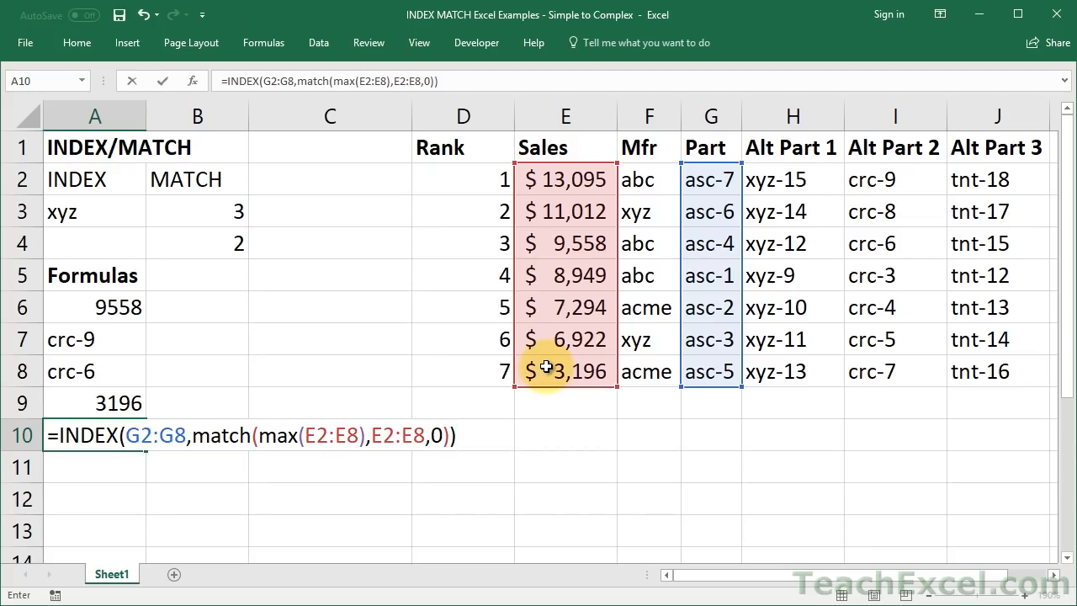
key(ctrl+Return)
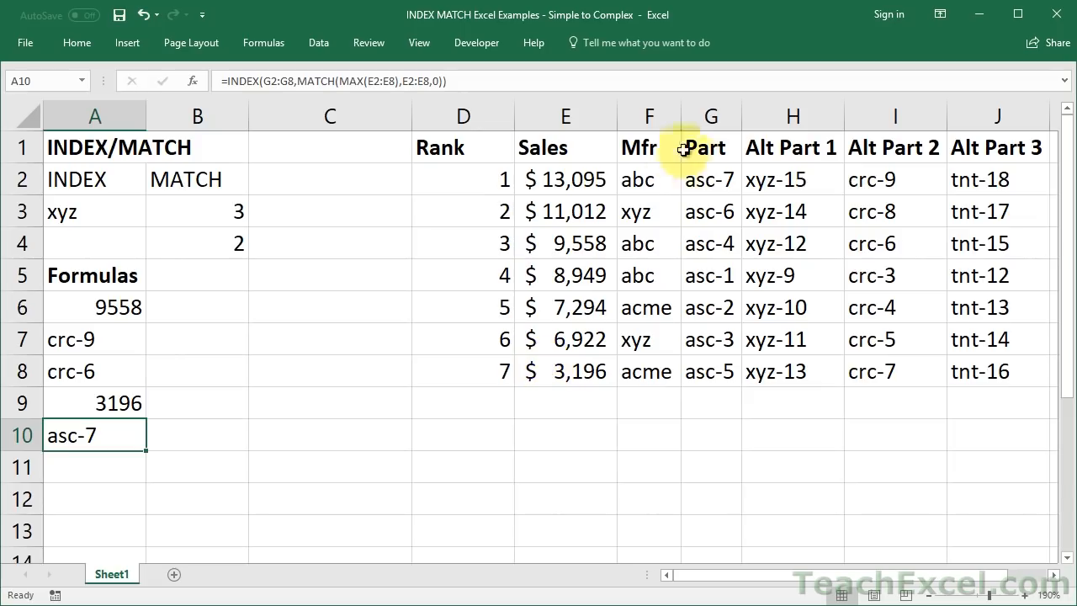
- Check A10's result against the first Part value and review the formula's MAX lookup value and lookup array without changing them
click(707, 181)
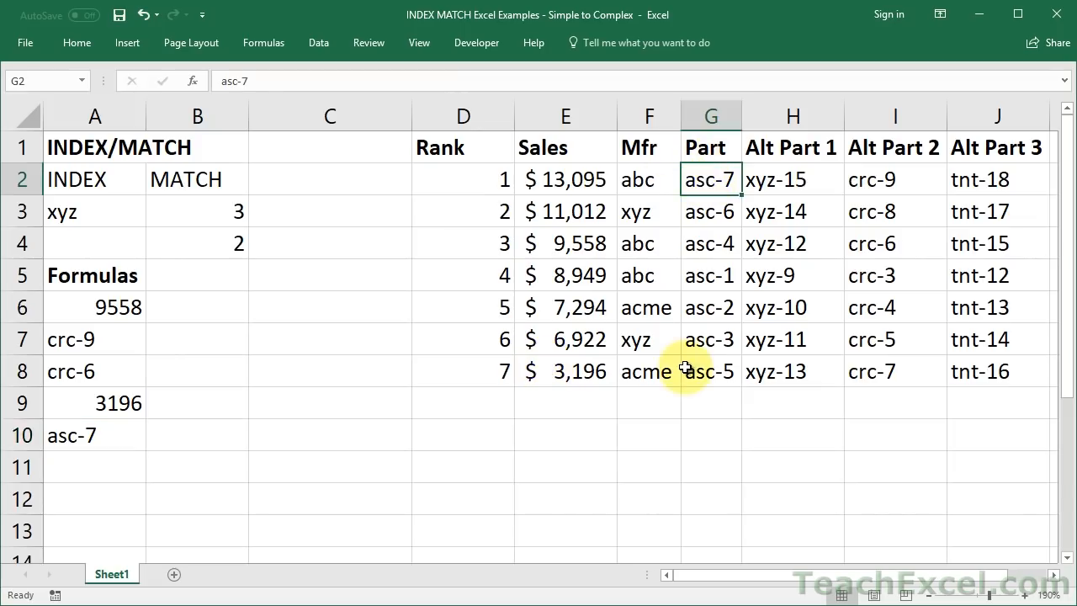
double_click(65, 435)
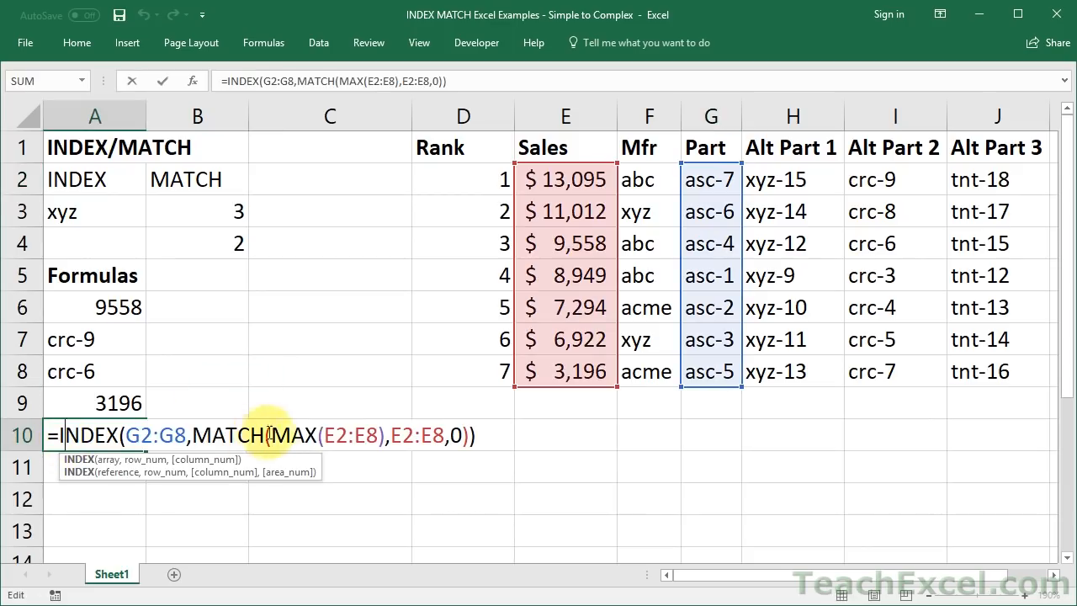
drag(273, 436, 385, 435)
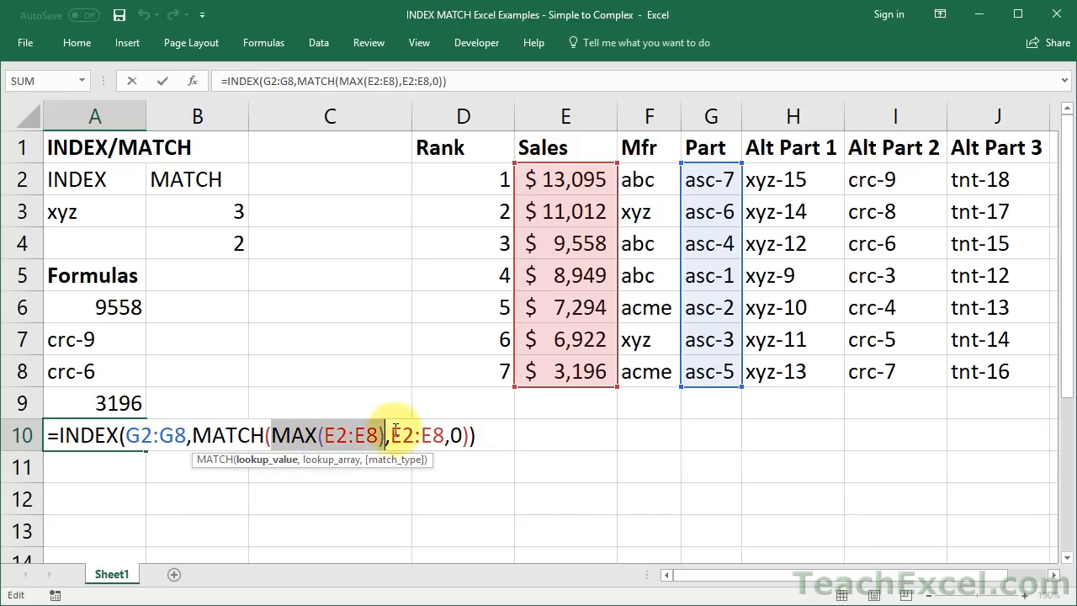
drag(392, 435, 444, 435)
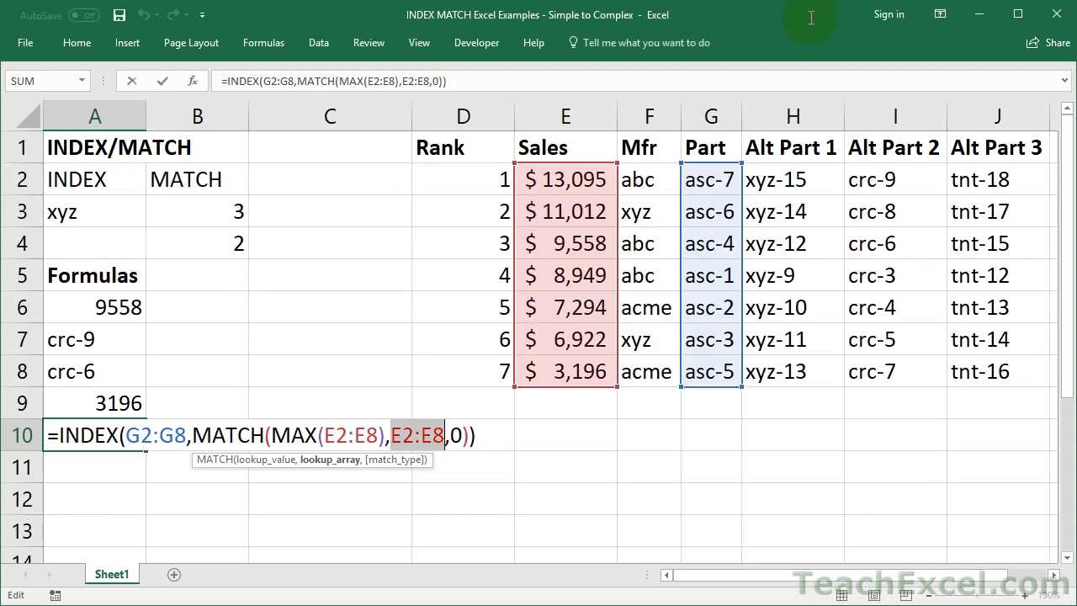
key(Return)
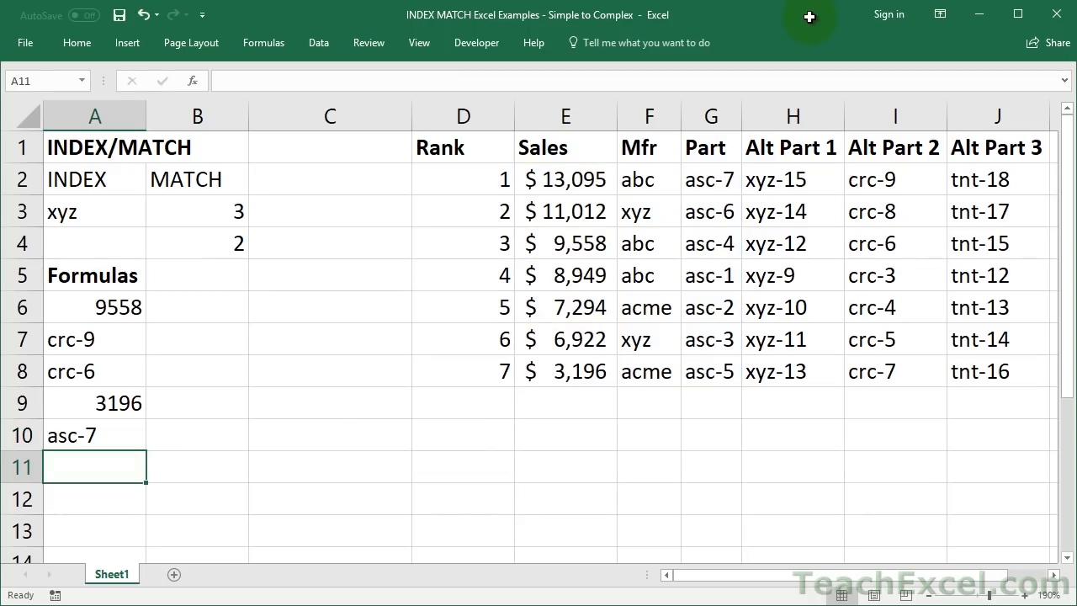
- Try a RIGHT, LEN and FIND formula in A11 that extracts the text after the dash from the Rank 3, Alt Part 2 lookup, and clear it
click(109, 375)
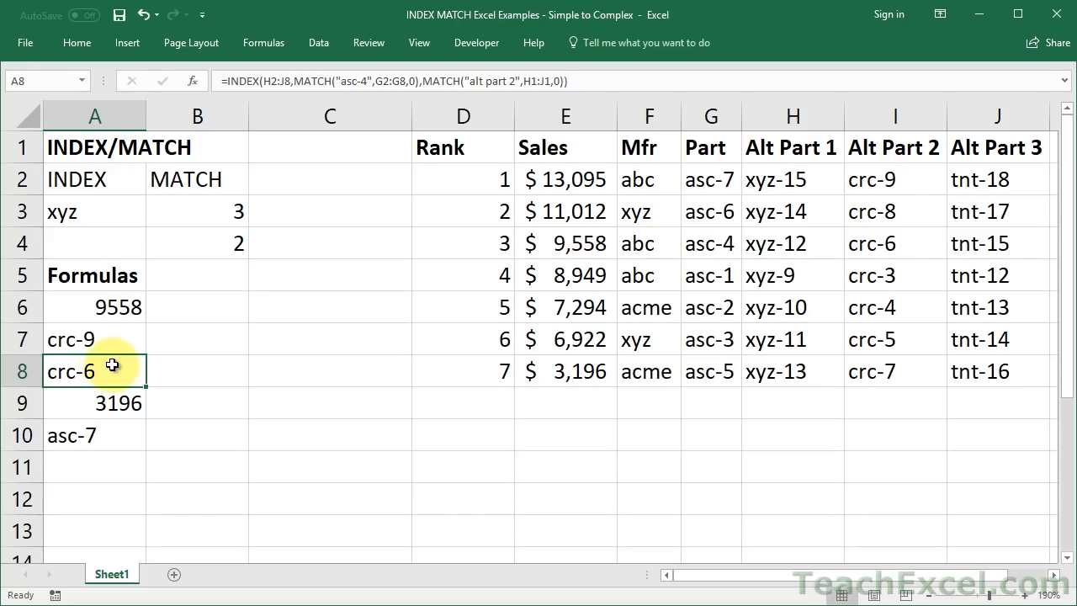
click(62, 466)
double_click(62, 467)
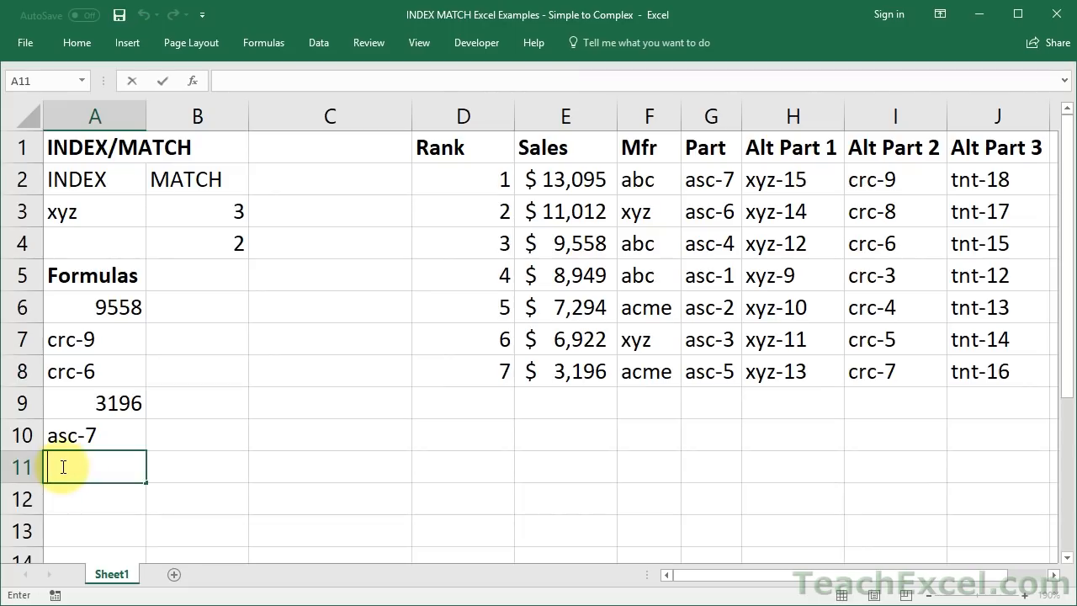
text(=RIGHT(INDEX(H2:J8,MATCH(3,D2:D8,0),MATCH("Alt Part 2",H1:J1,0)),LEN(INDEX(H2:J8,MATCH(3,D2:D8,0),MATCH("Alt Part 2",H1:J1,0)))-FIND("-",INDEX(H2:J8,MATCH(3,D2:D8,0),MATCH("Alt Part 2",H1:J1,0)))))
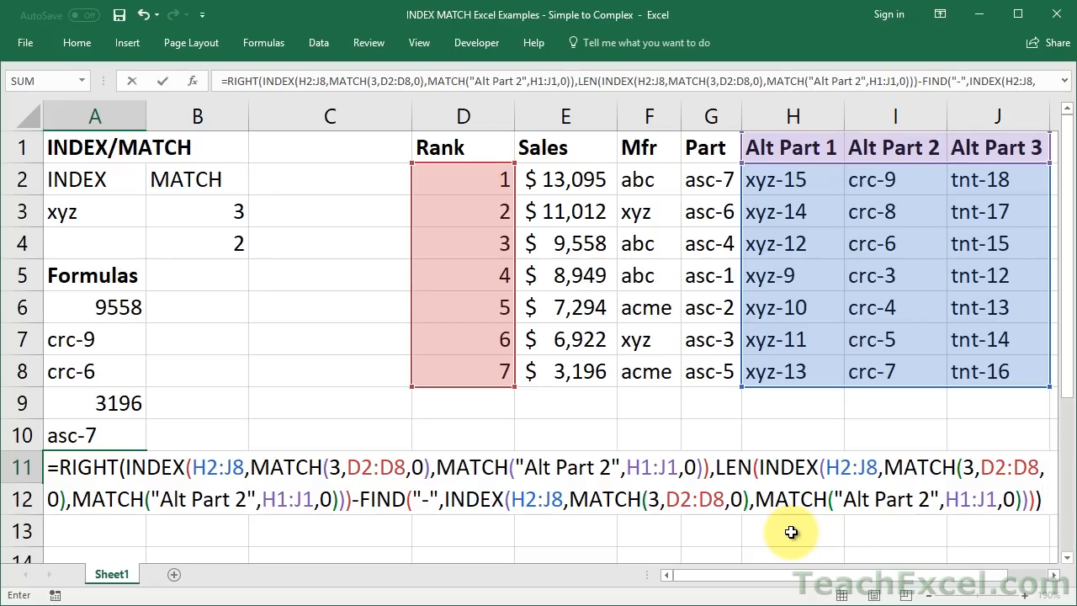
key(ctrl+Return)
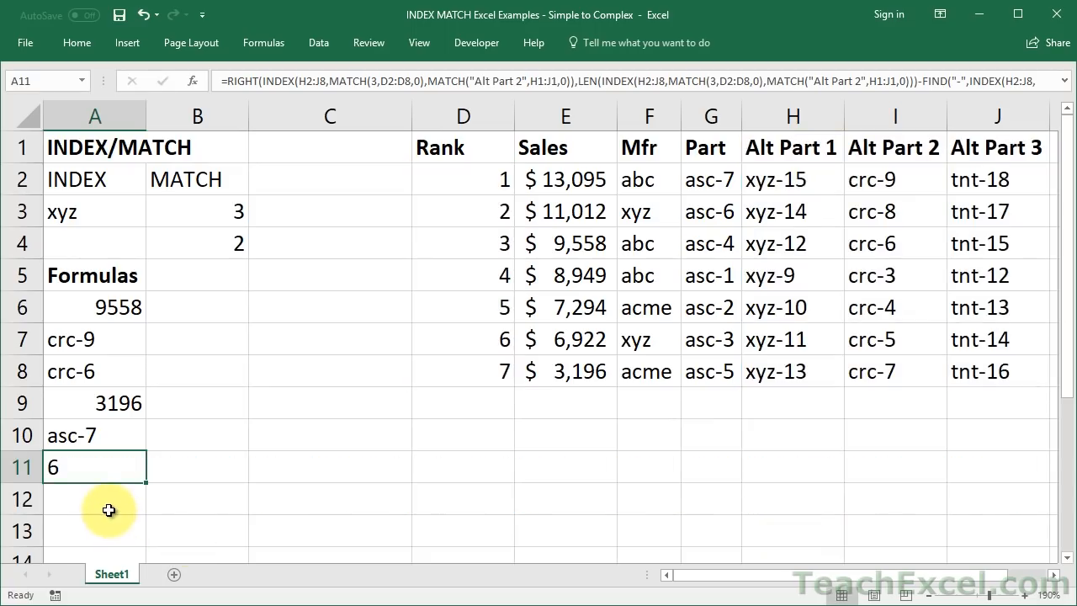
key(Delete)
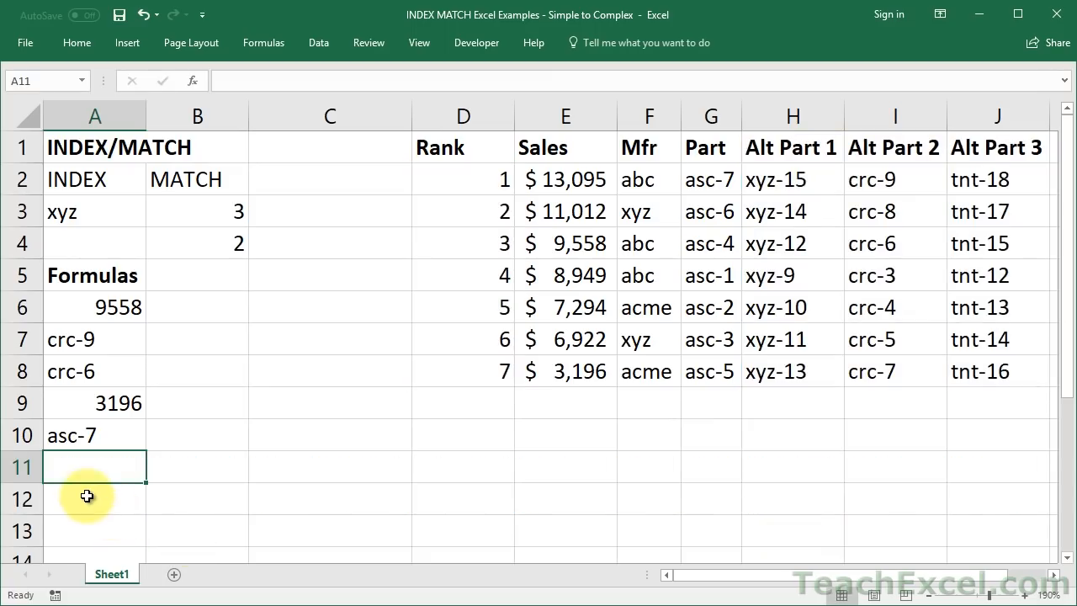
- Review A8's two-way lookup formula and start a RIGHT function in A11 with A8 as its text argument
double_click(107, 375)
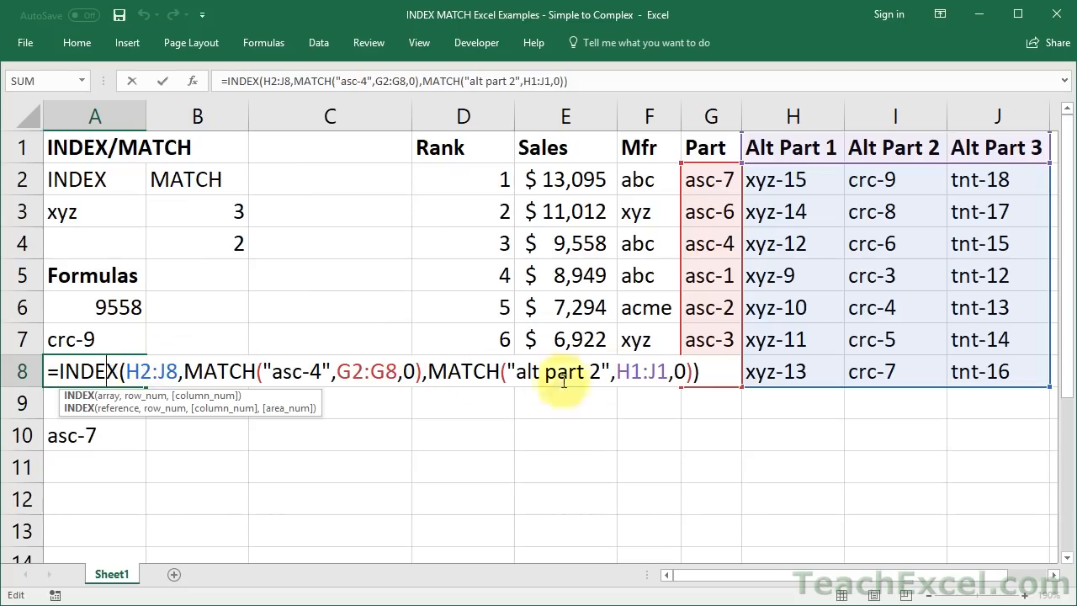
key(Escape)
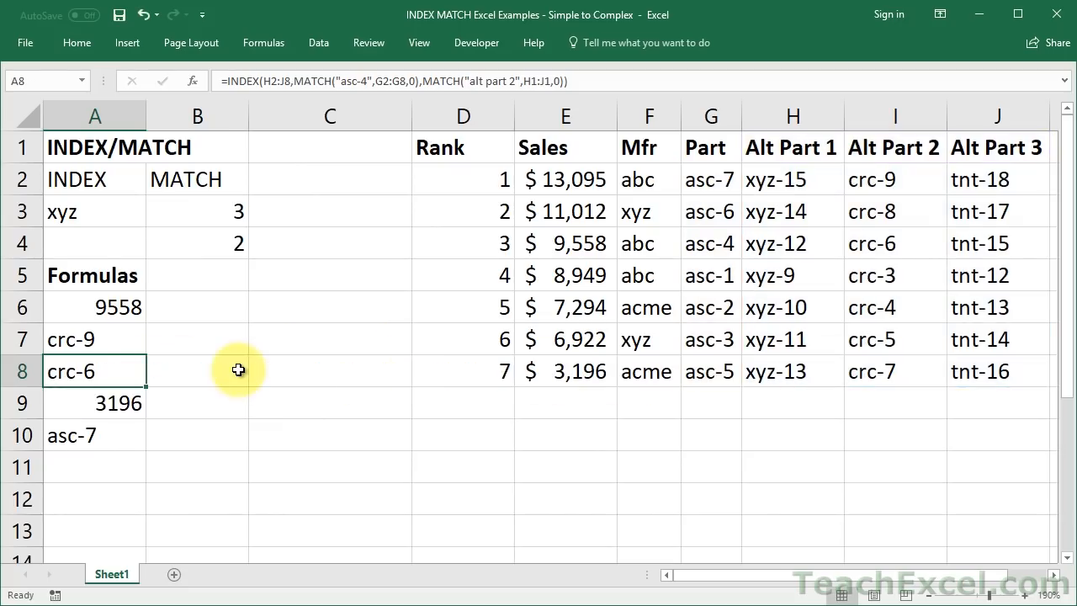
click(76, 470)
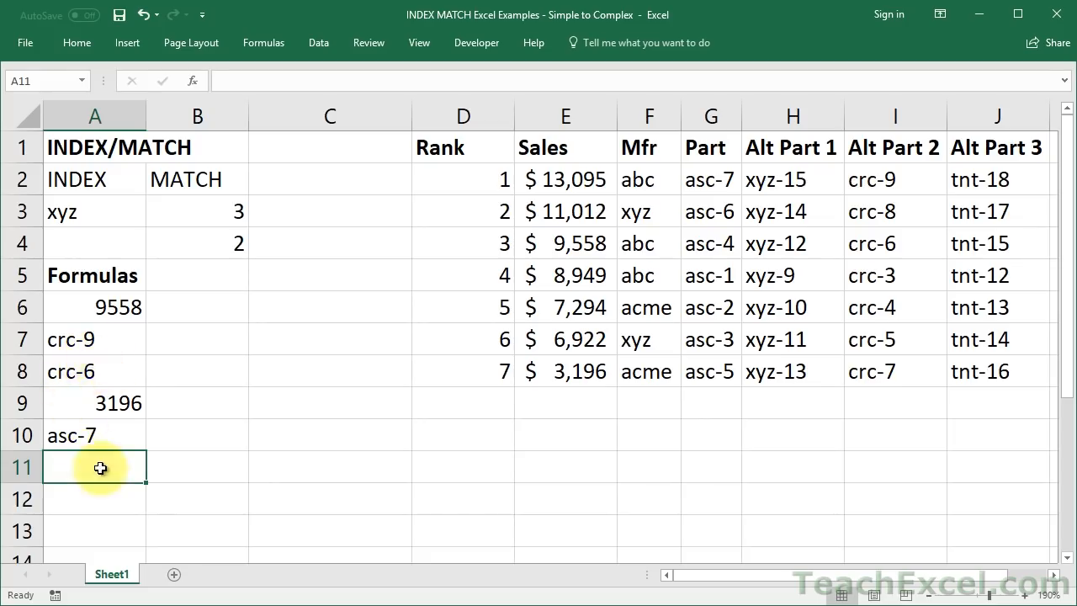
text(=right)
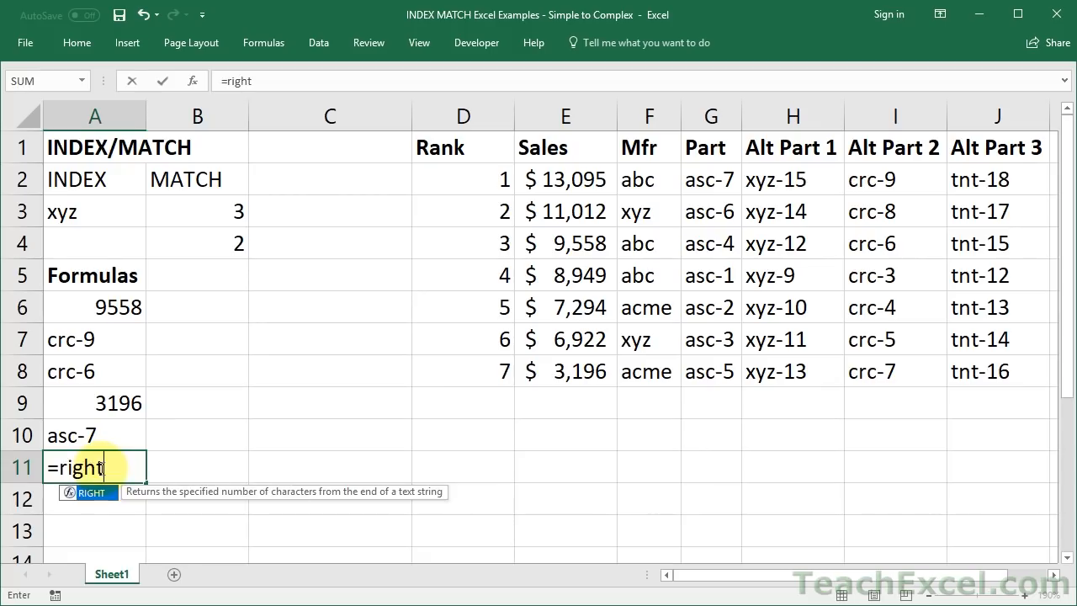
key(Tab)
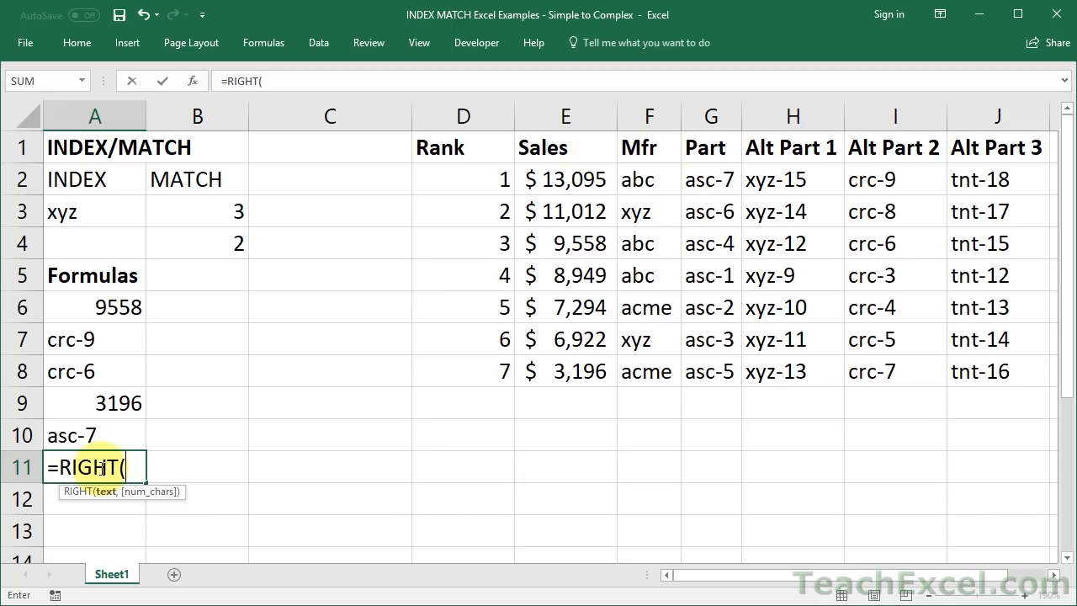
click(93, 368)
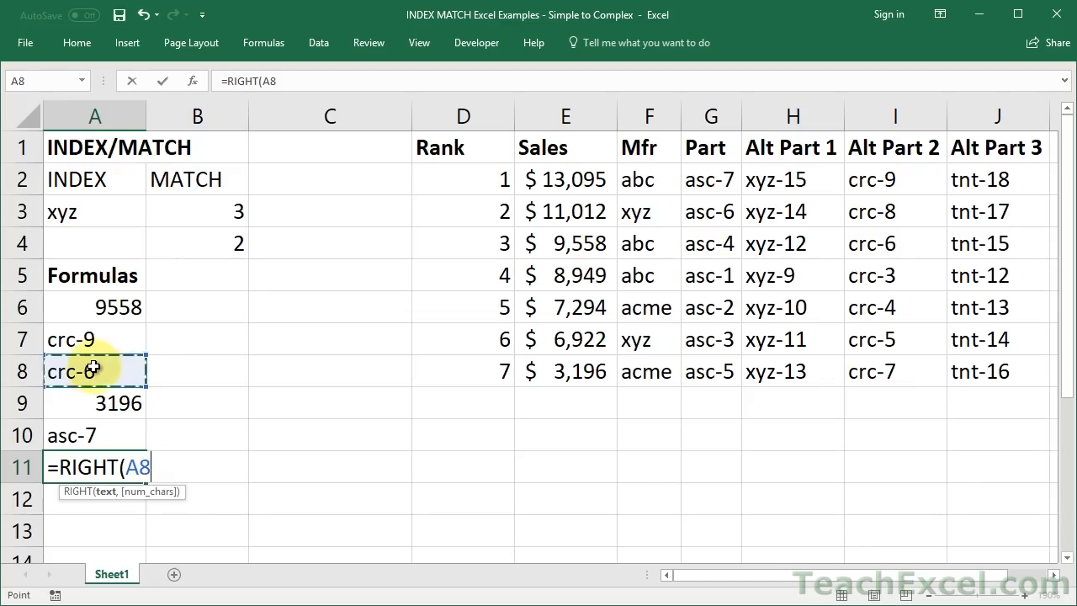
text(,)
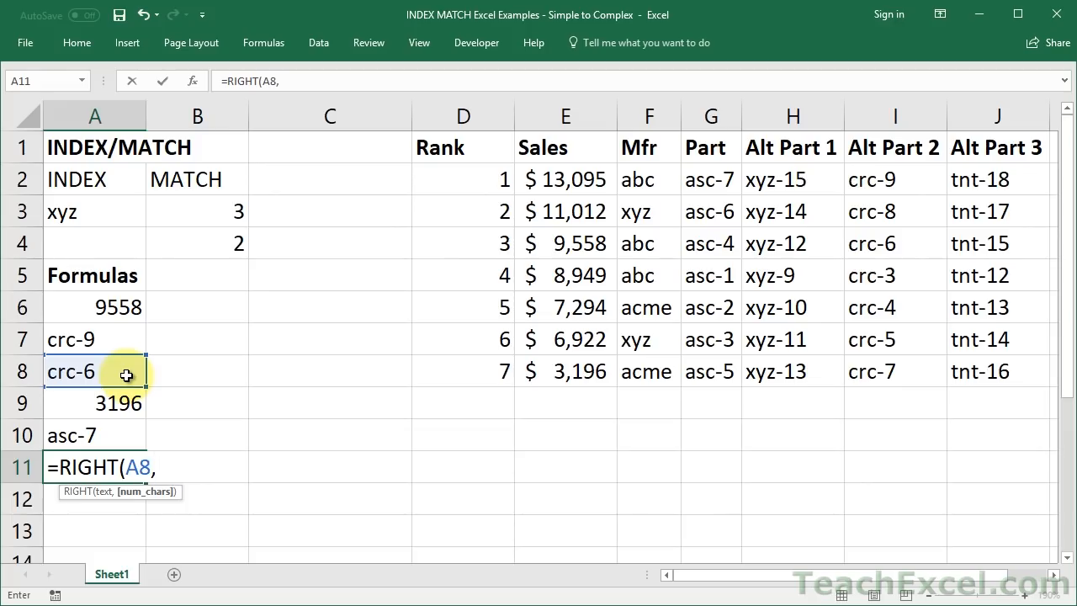
- Begin the number-of-characters argument of A11's RIGHT function with LEN(A8) followed by a minus sign
text(len)
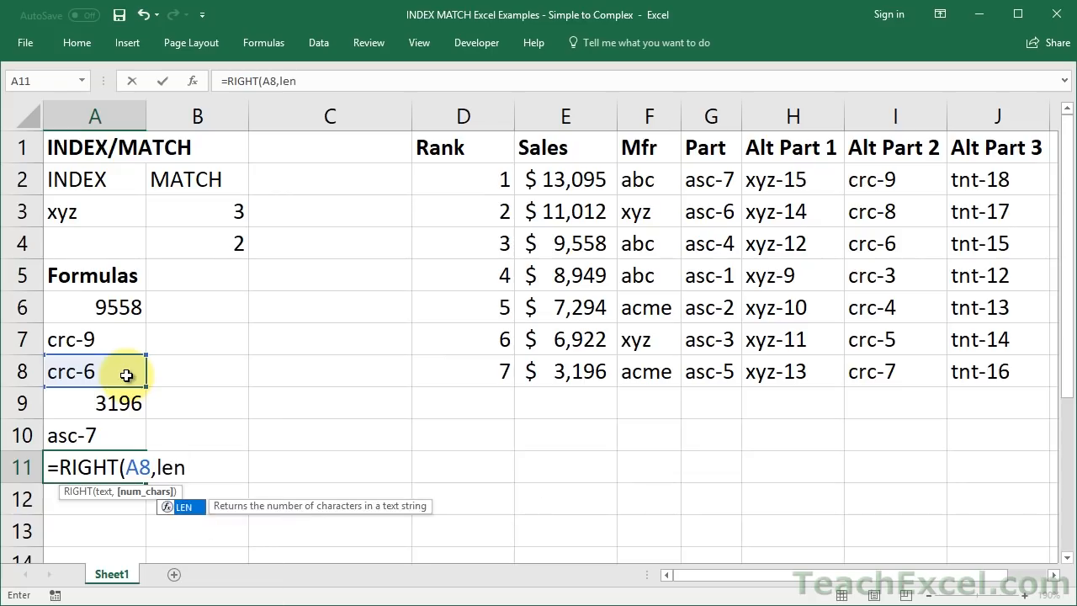
text(()
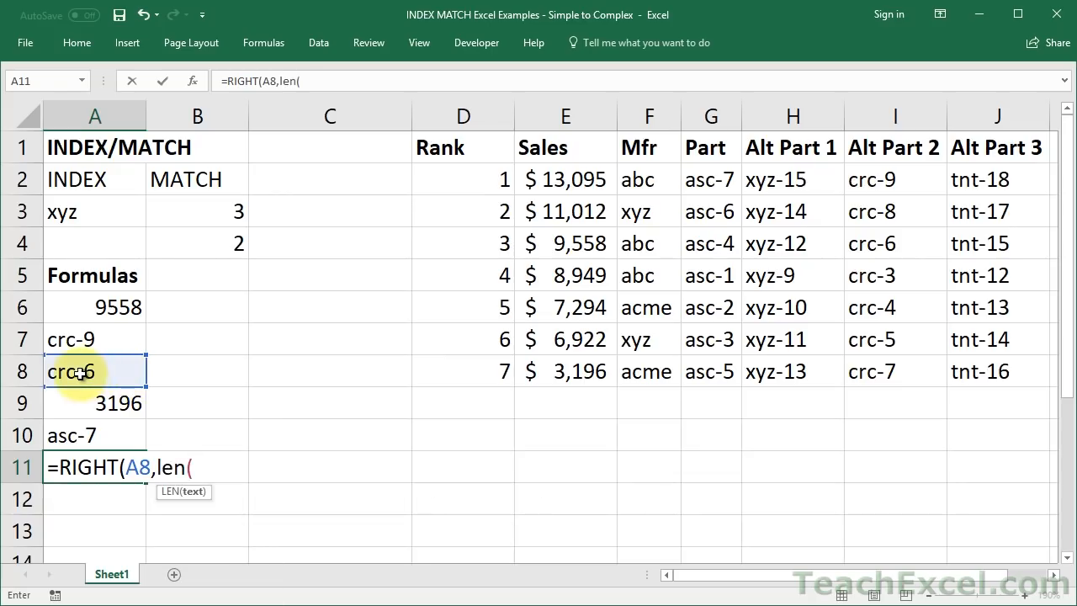
click(78, 373)
text()-)
key(BackSpace)
text(-)
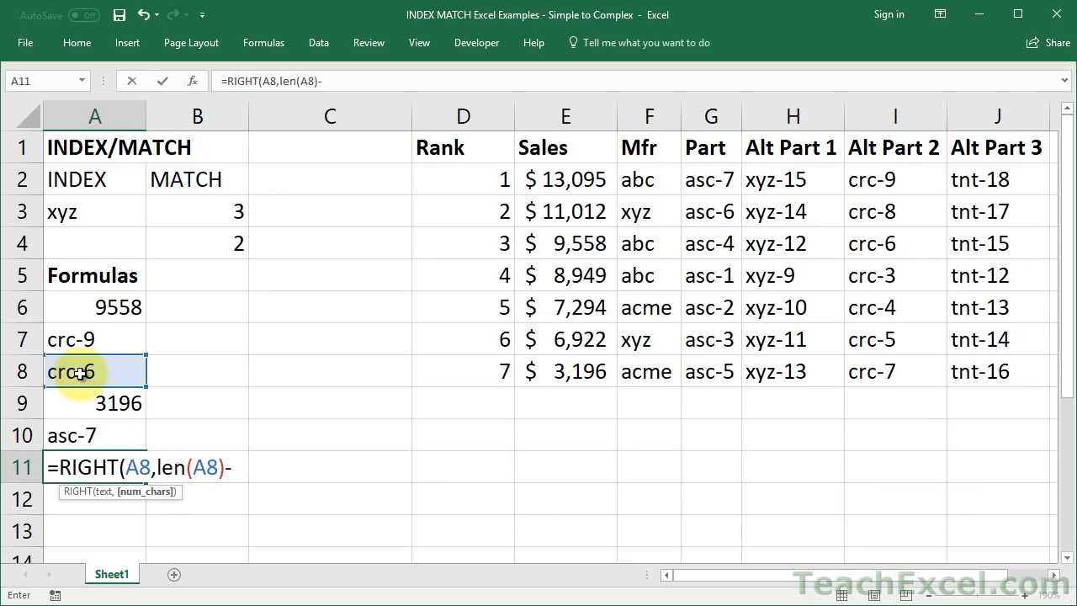
- Subtract FIND("-",A8) from the length, completing A11 as =RIGHT(A8,LEN(A8)-FIND("-",A8))
text(find)
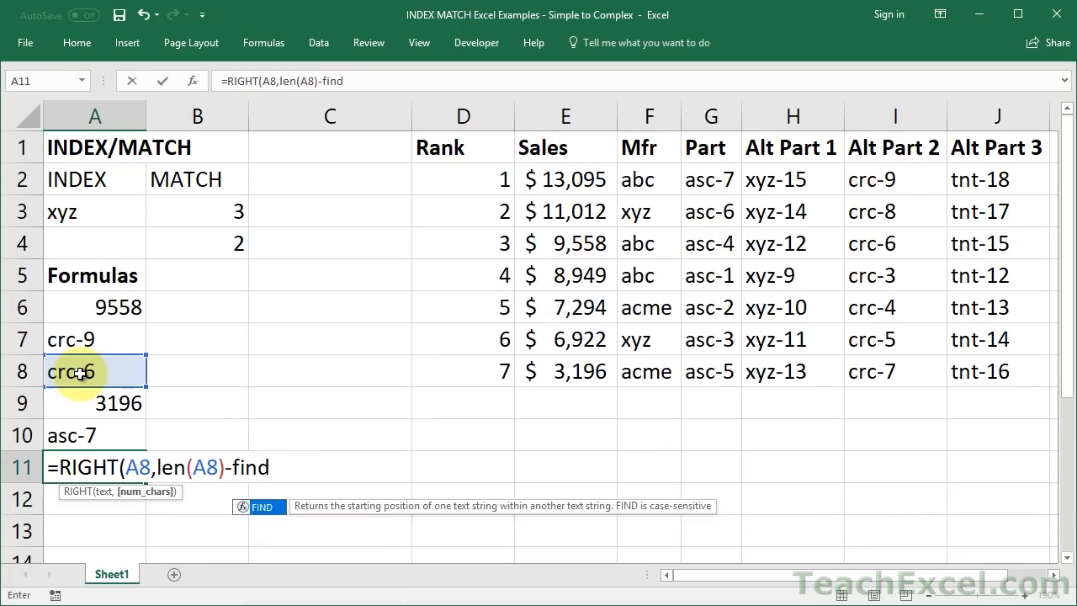
text(()
text(-",)
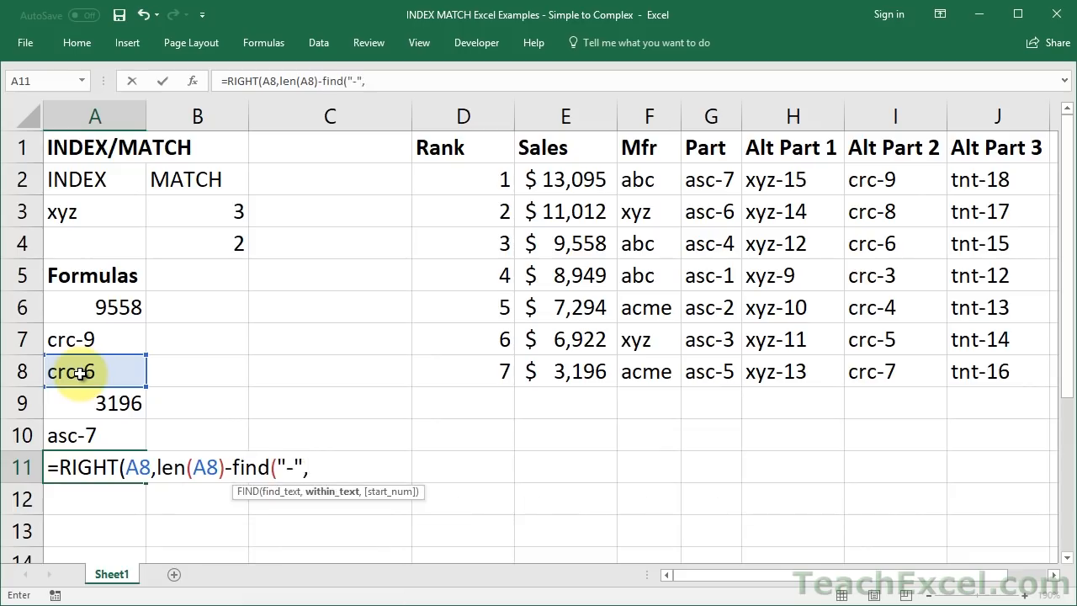
click(80, 372)
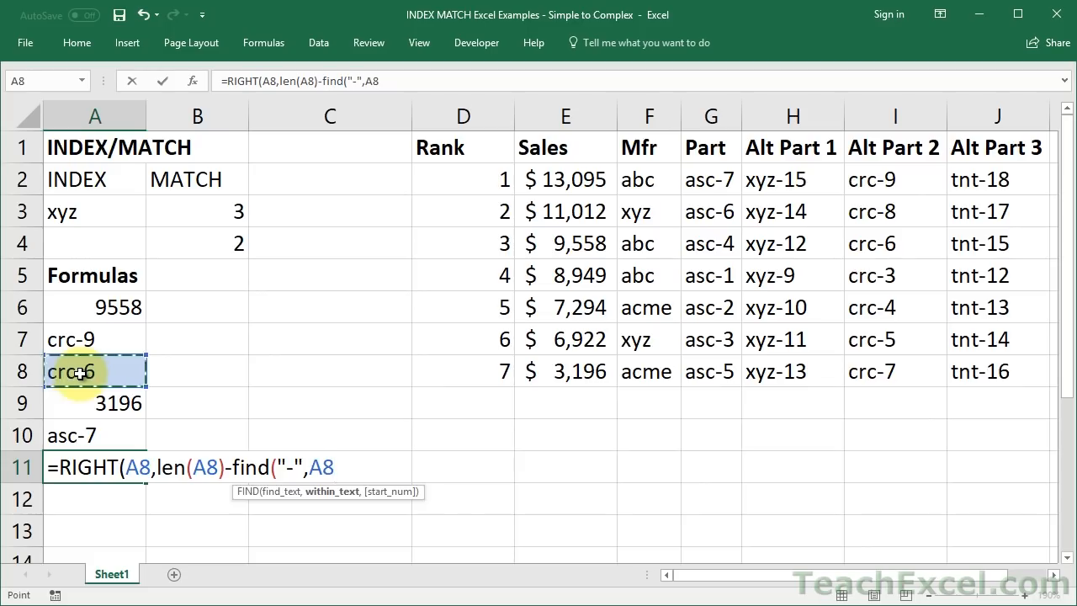
text()))
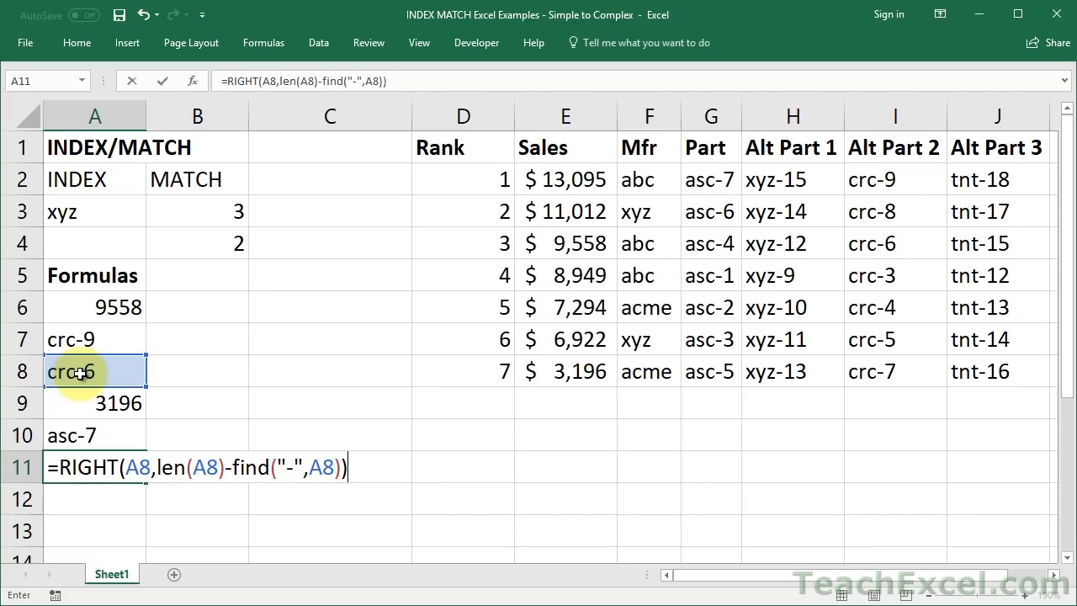
key(ctrl+Return)
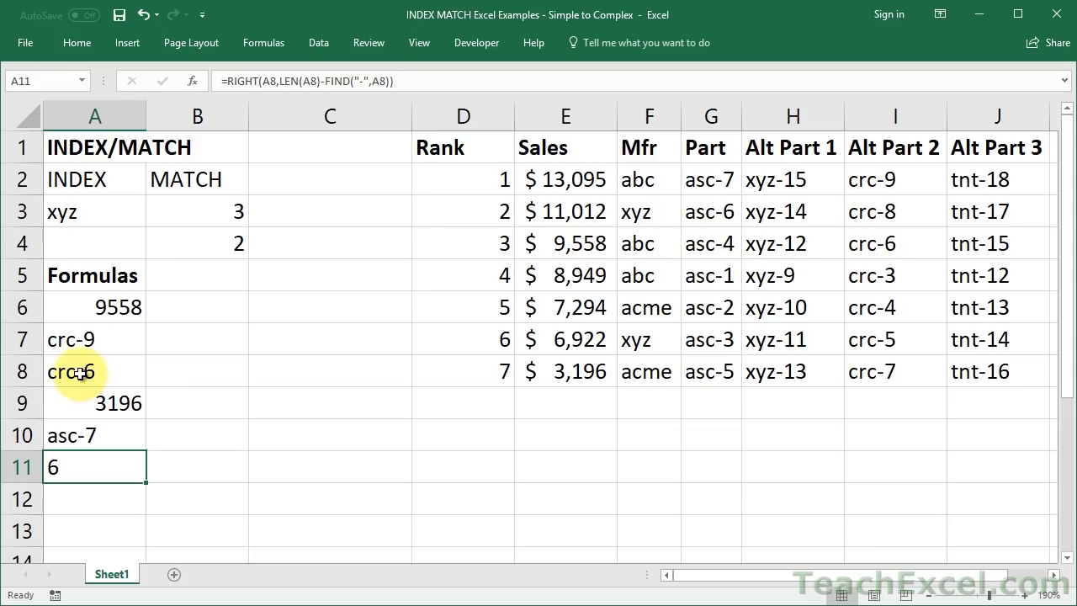
- Compare the formulas in A8 and A11, and copy A8's whole INDEX/MATCH expression without its equals sign, leaving both cells unchanged
double_click(78, 373)
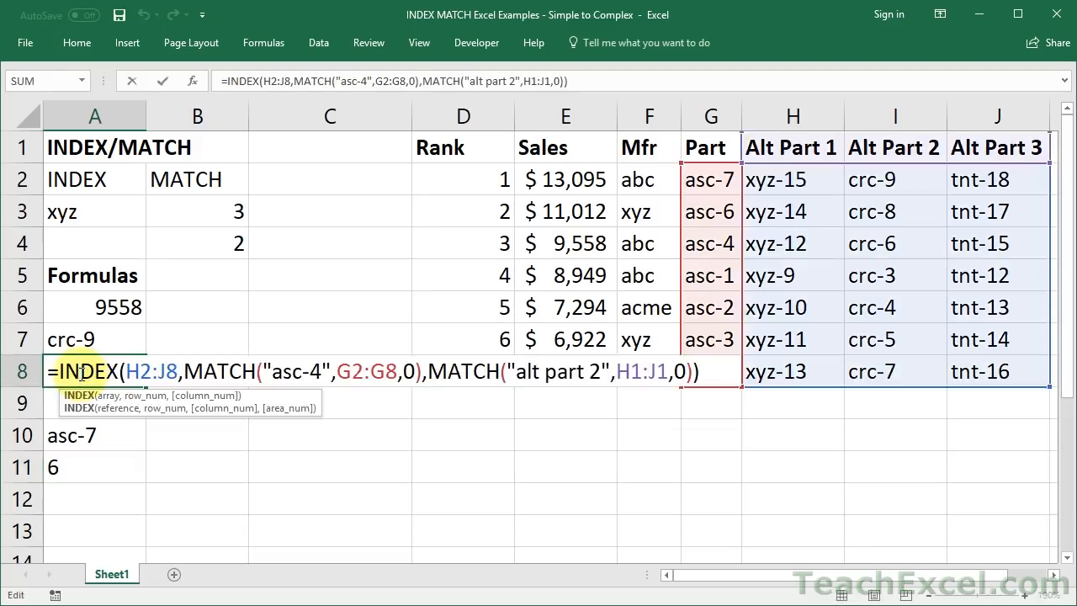
key(Escape)
double_click(70, 463)
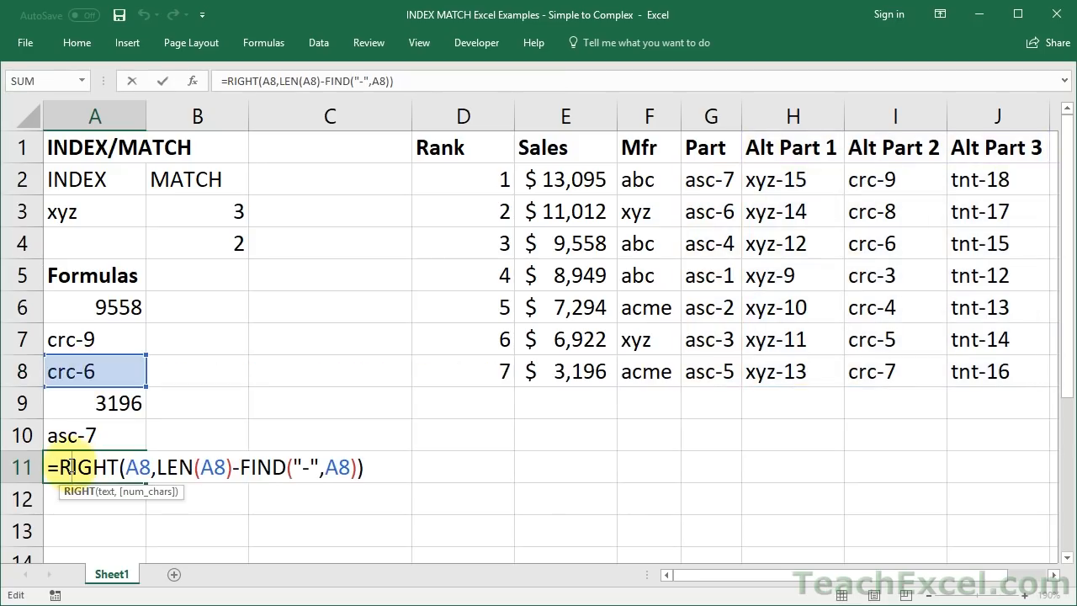
key(Escape)
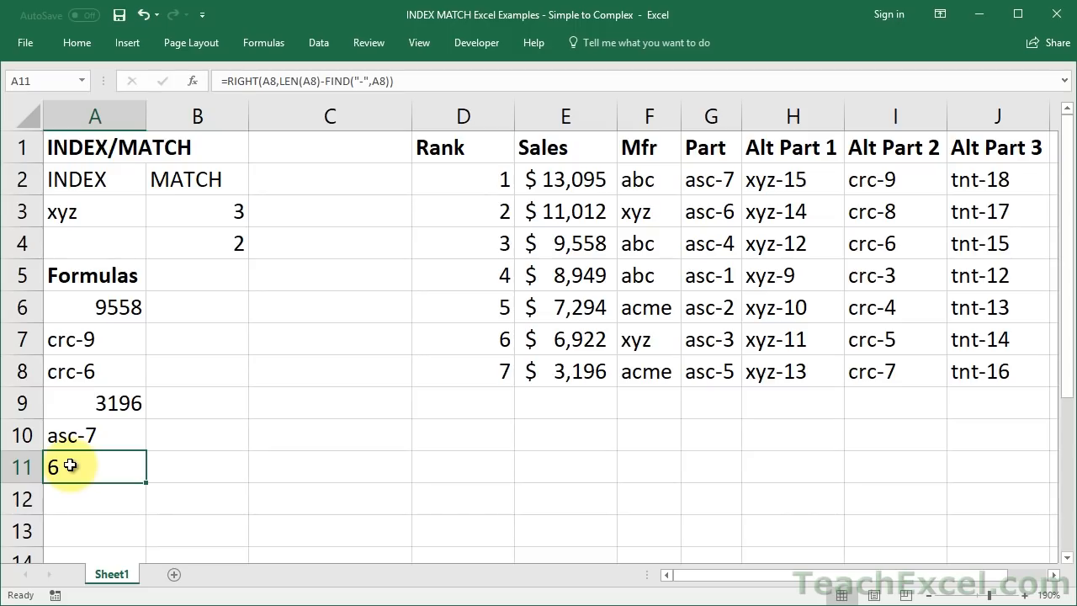
double_click(69, 373)
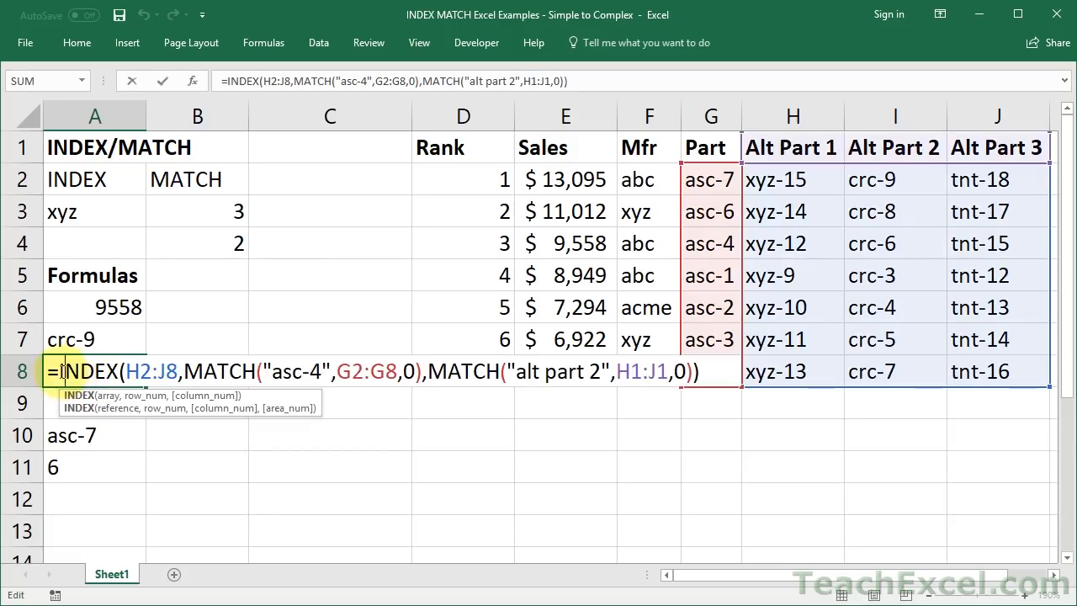
drag(61, 372, 746, 376)
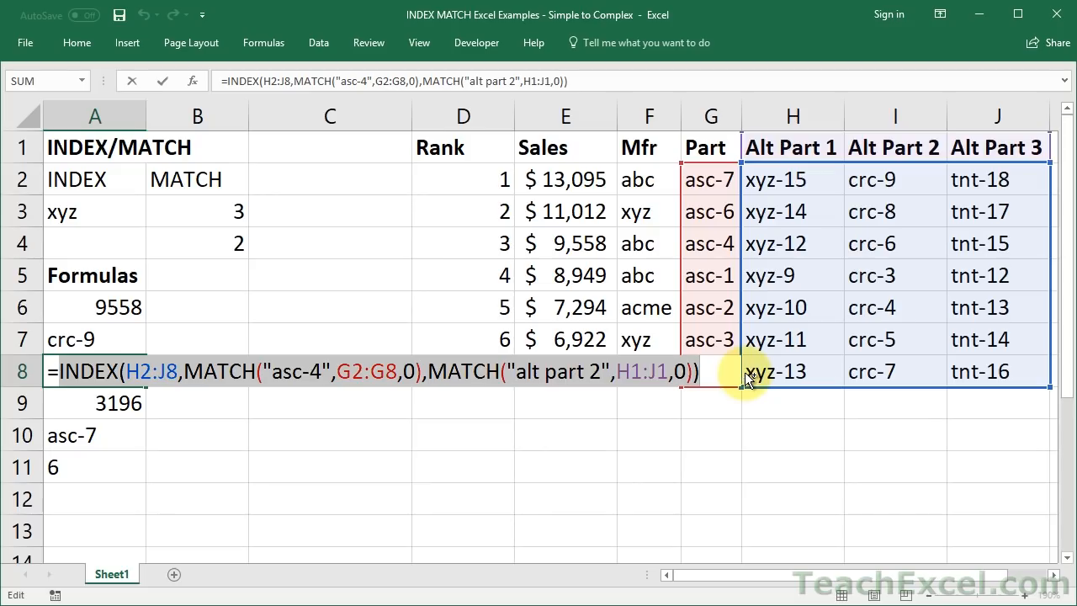
key(Escape)
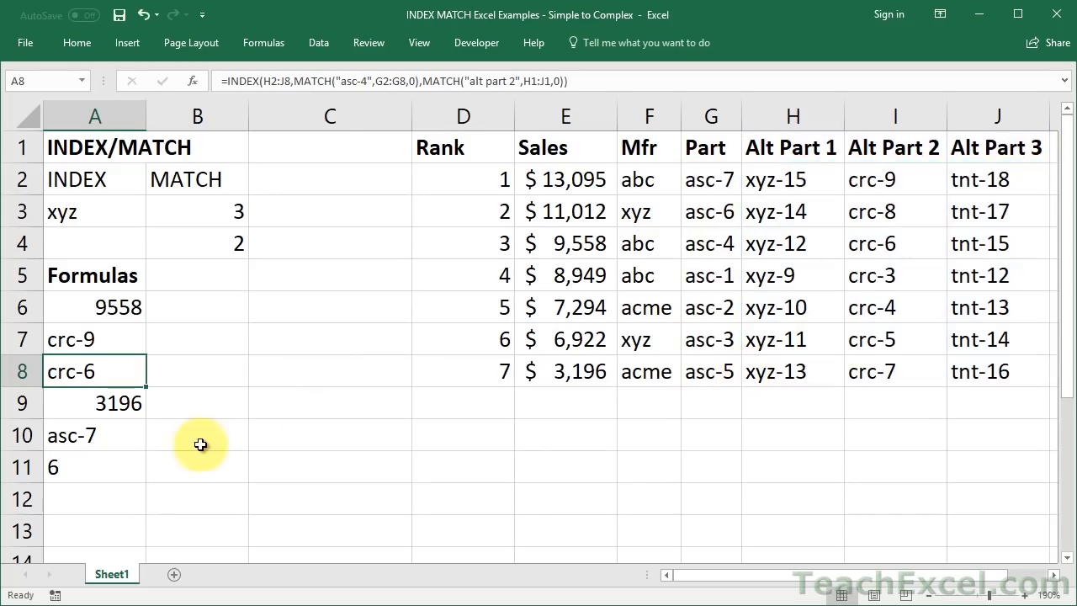
- Replace the A8 references in A11's FIND, LEN and RIGHT functions with the copied INDEX/MATCH expression
double_click(110, 464)
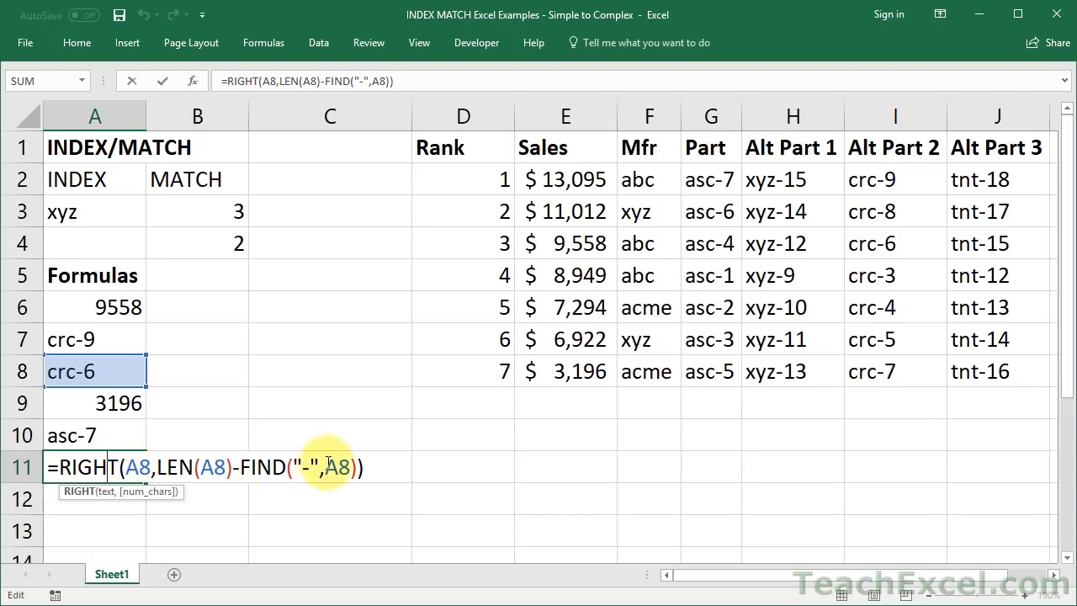
drag(326, 466, 351, 468)
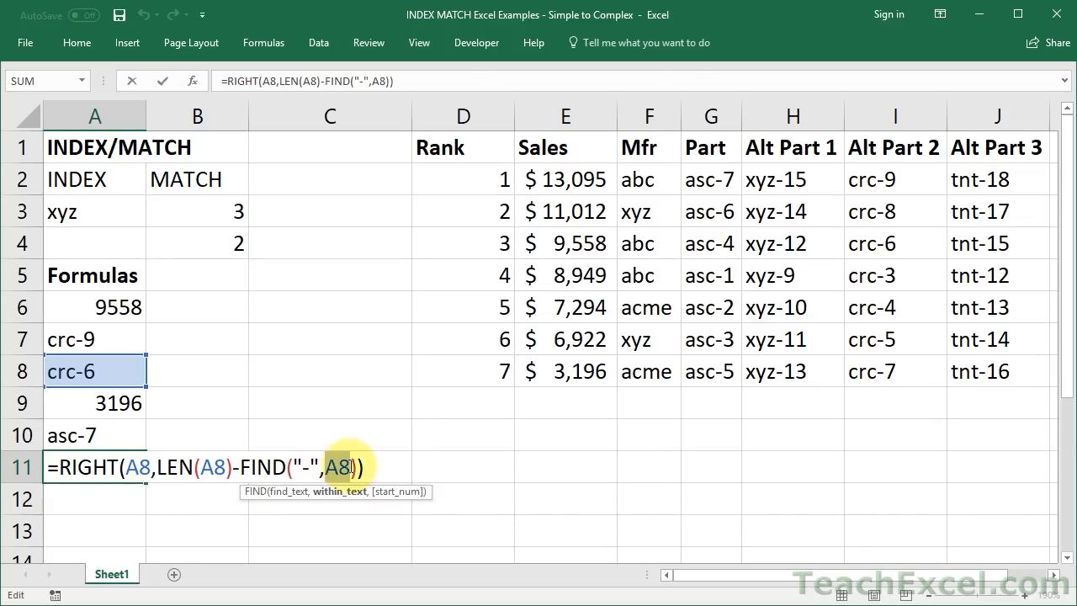
key(ctrl+v)
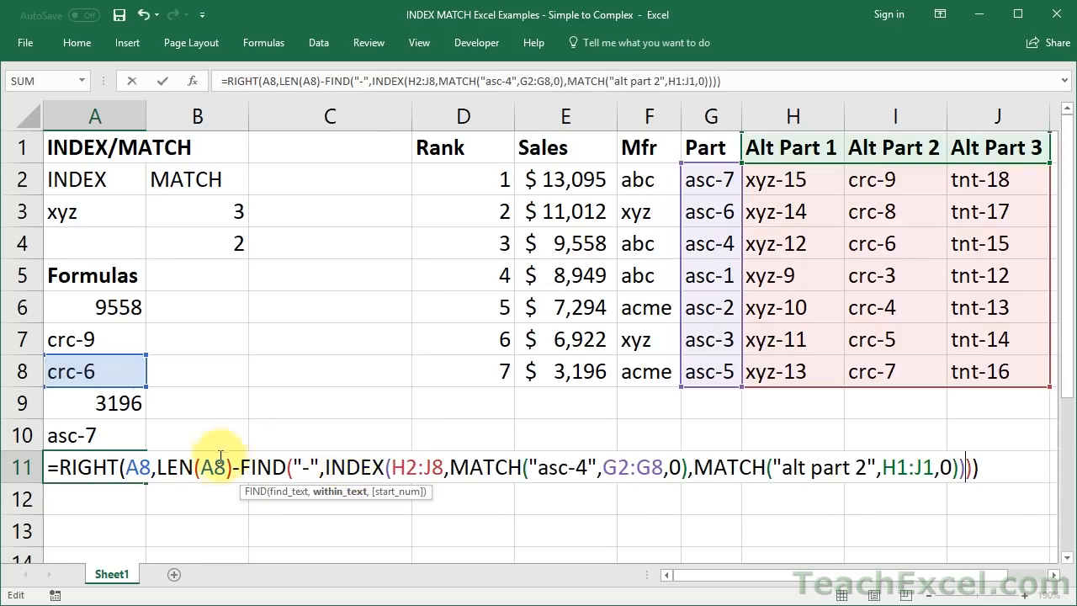
drag(202, 466, 225, 467)
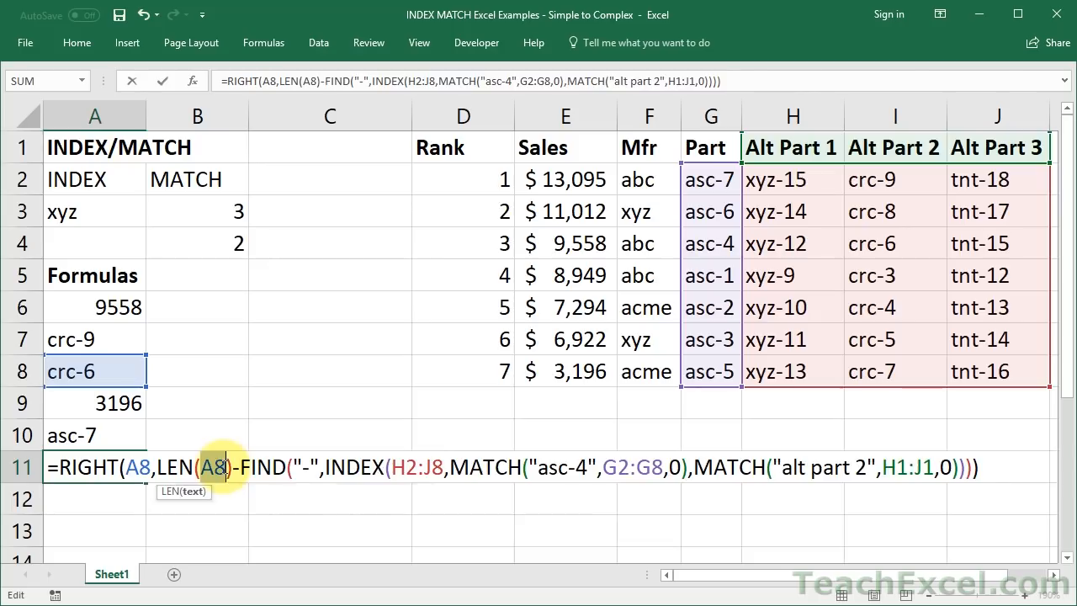
key(ctrl+v)
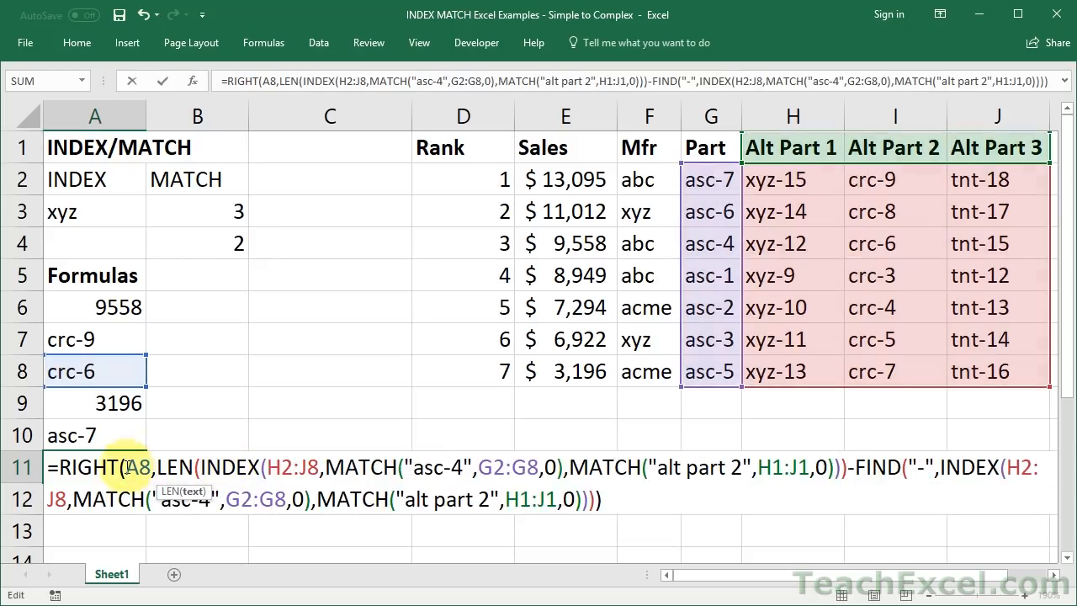
drag(126, 468, 151, 468)
key(ctrl+v)
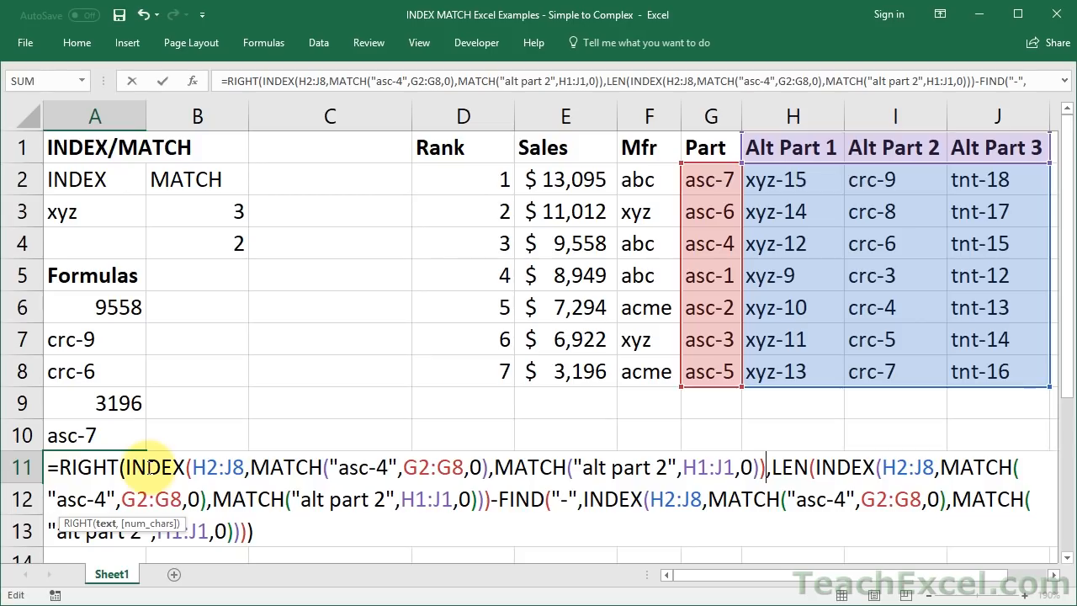
key(ctrl+Return)
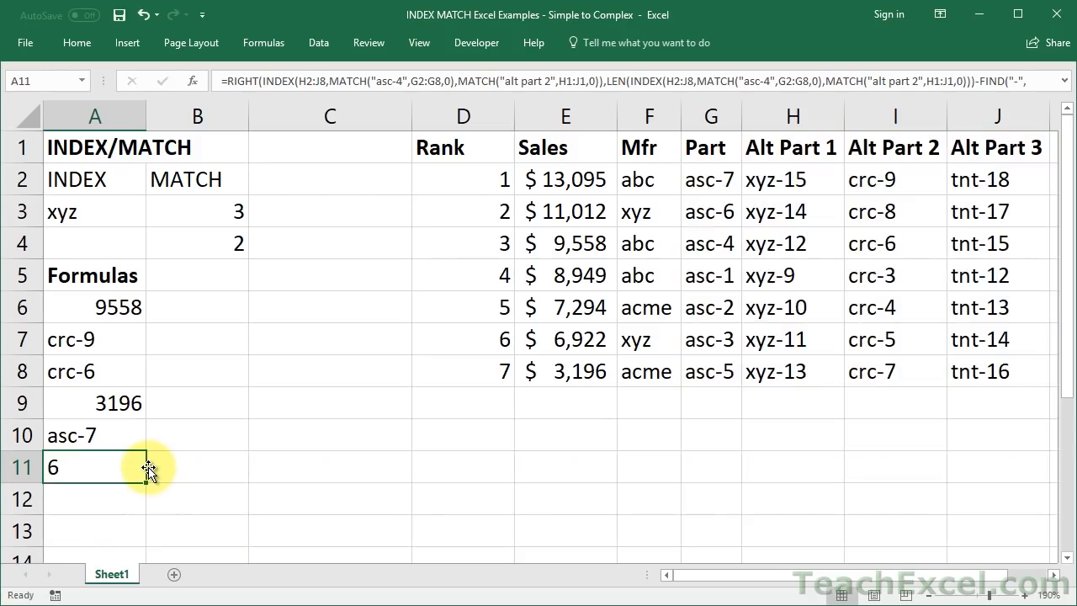